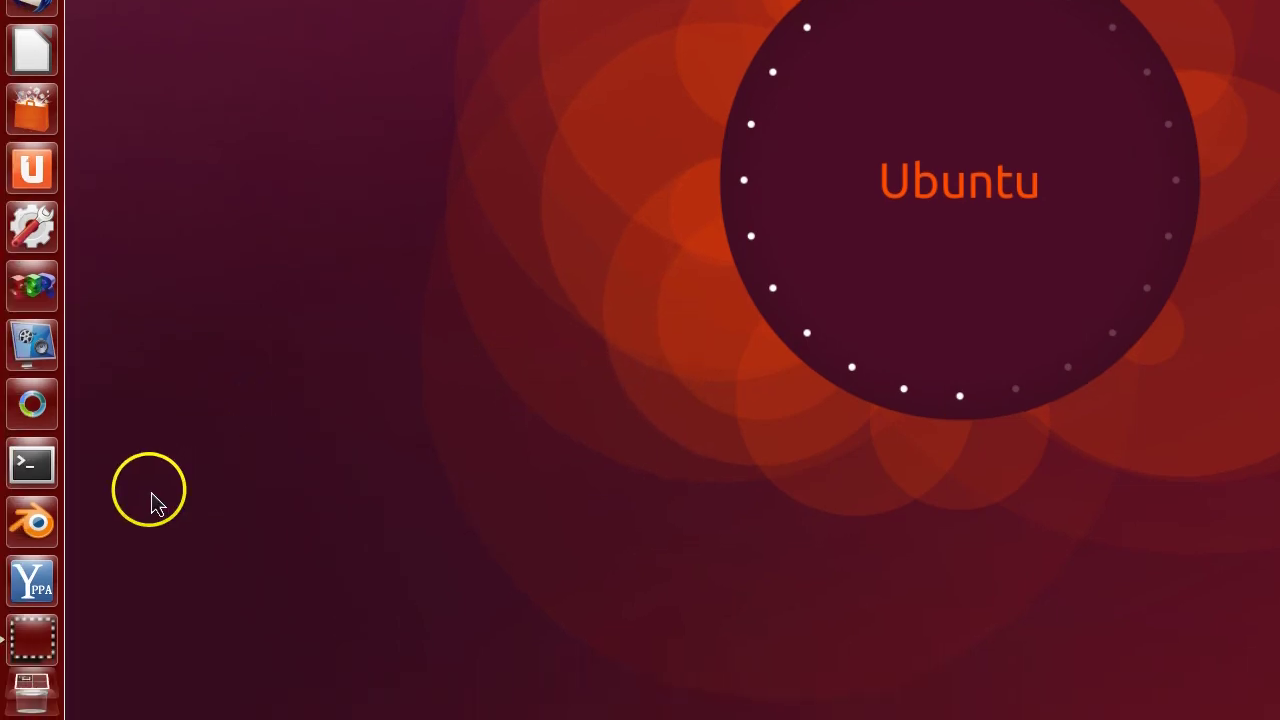
# Start Blender 2.68a from the Ubuntu Unity launcher.
pyautogui.click(46, 535)
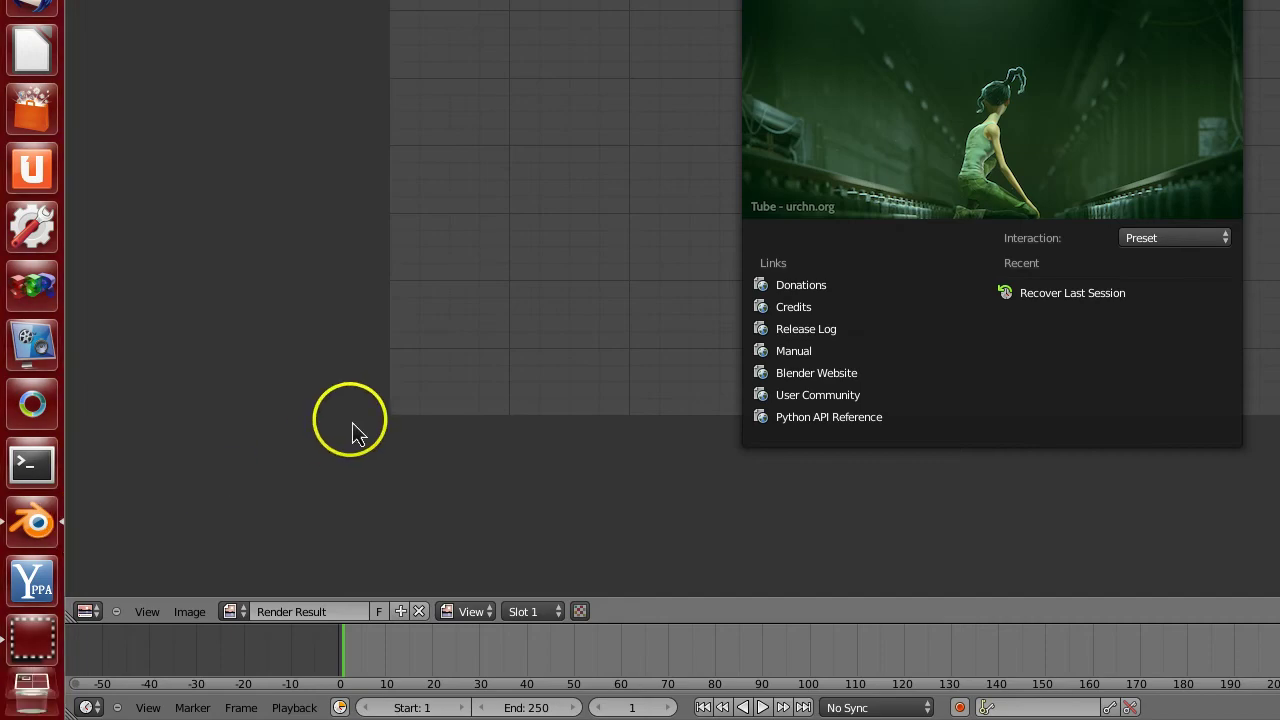
# Dismiss the splash screen and load Blender's factory default settings.
pyautogui.click(536, 376)
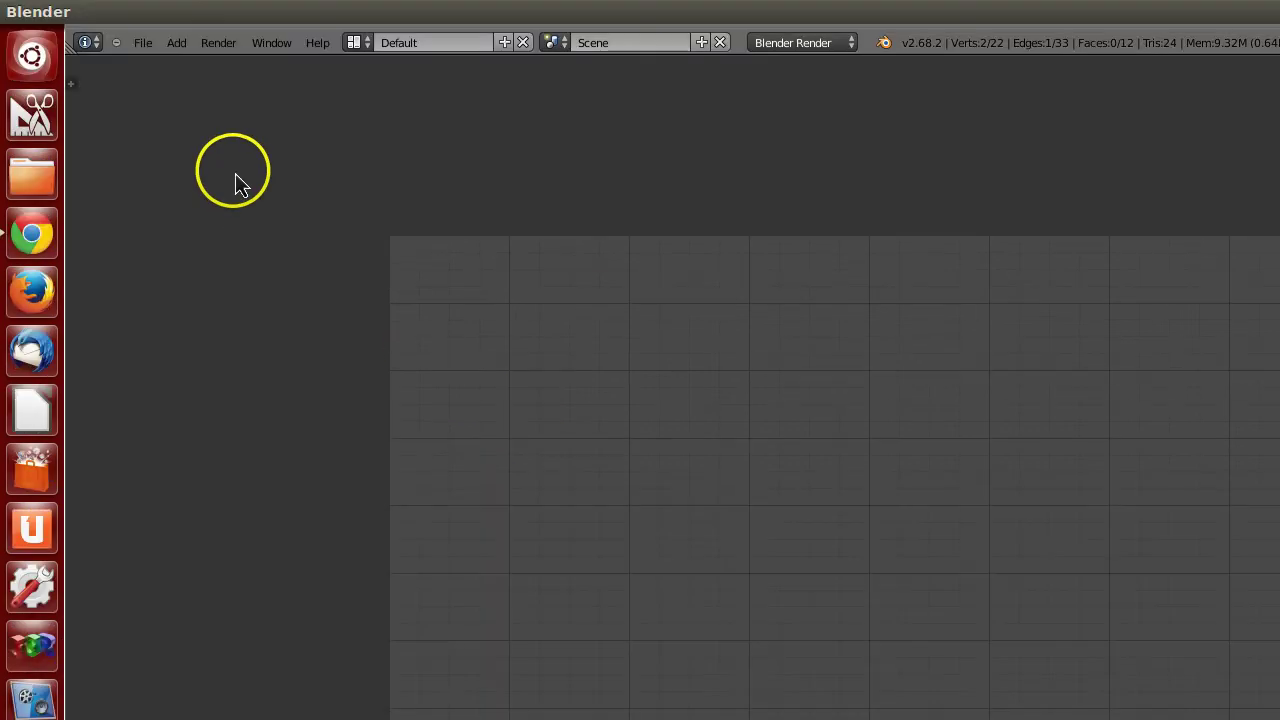
pyautogui.click(141, 50)
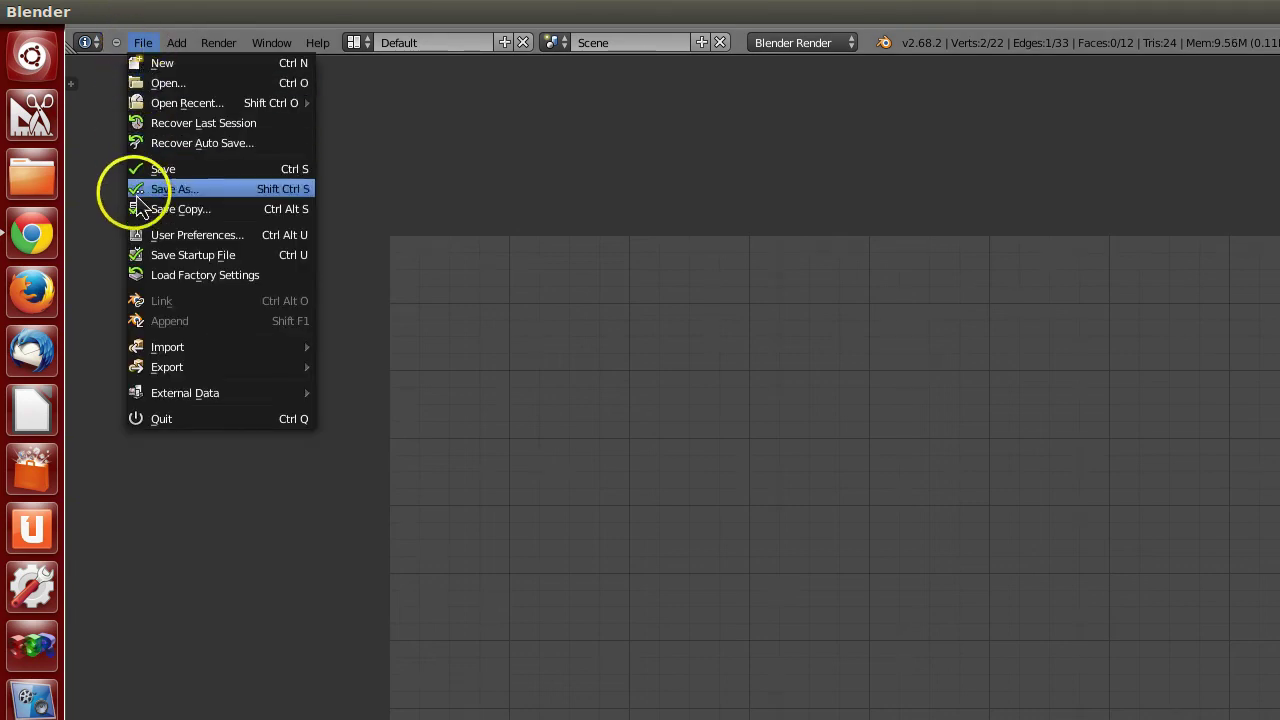
pyautogui.click(157, 280)
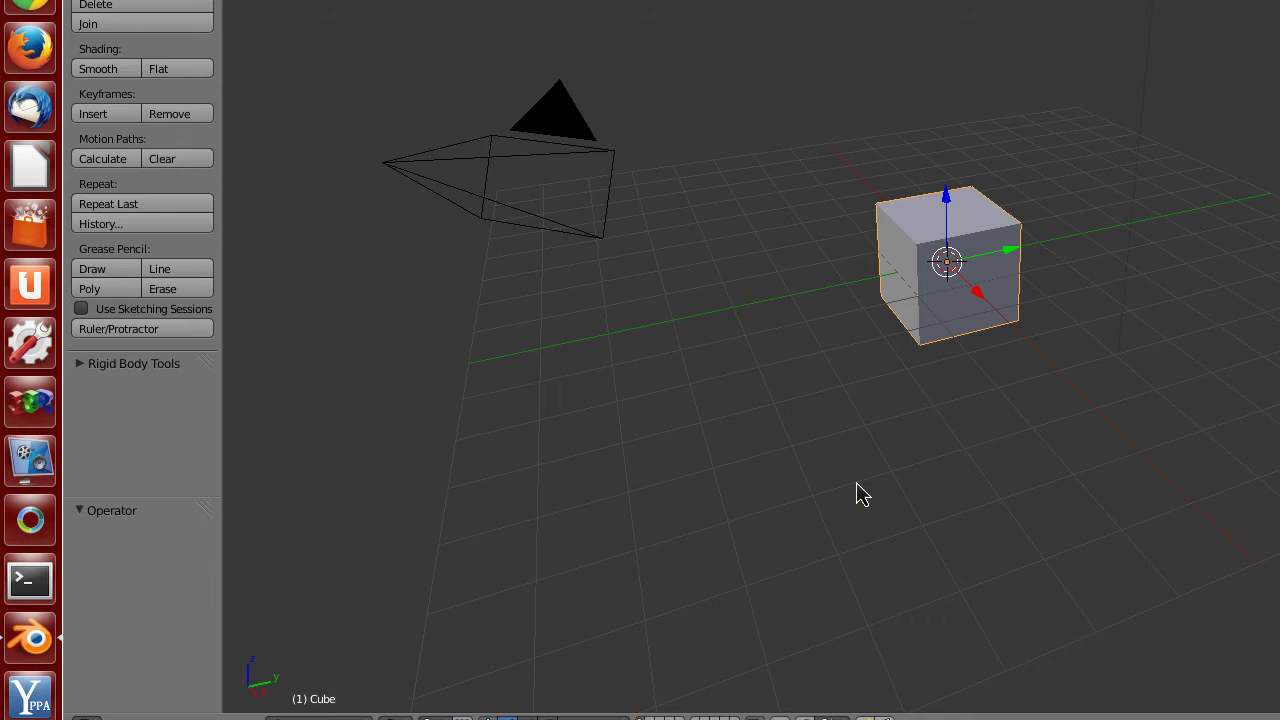
# Zoom in close on the default cube and toggle the 3D view to full screen.
pyautogui.scroll(2, 860, 492)
pyautogui.scroll(2, 858, 492)
pyautogui.scroll(3, 857, 493)
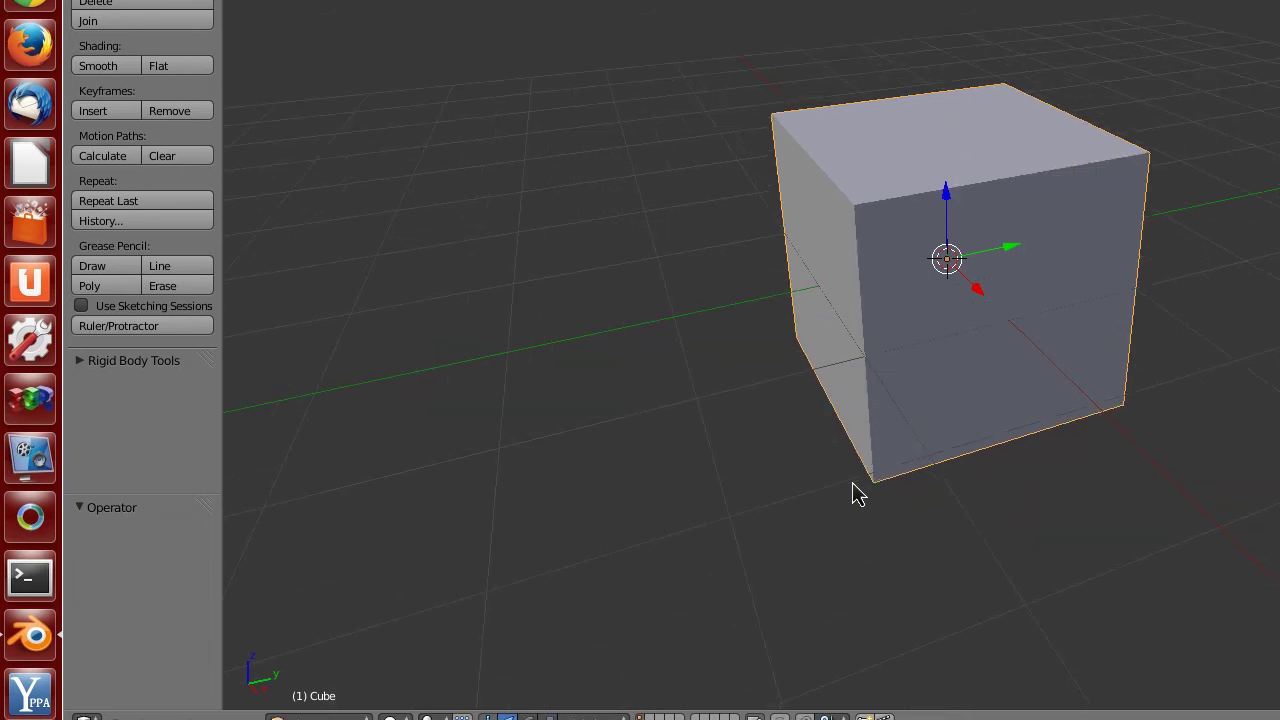
pyautogui.scroll(1, 857, 493)
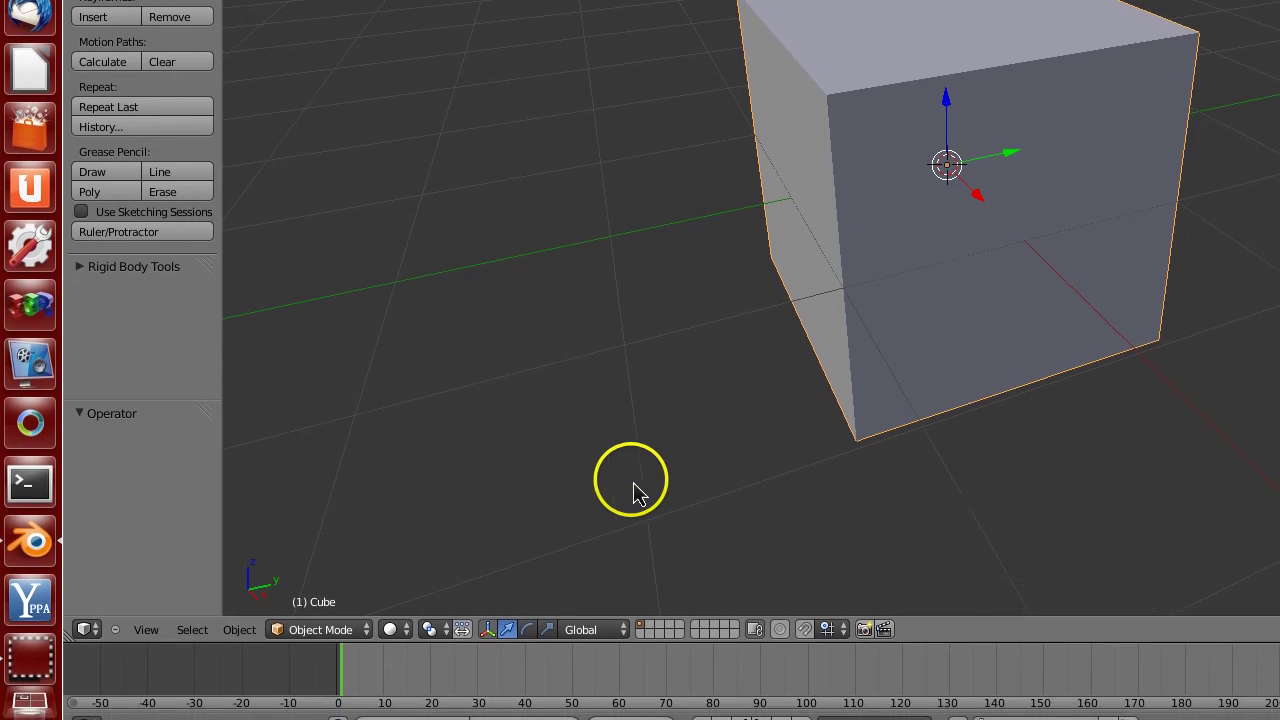
pyautogui.click(145, 609)
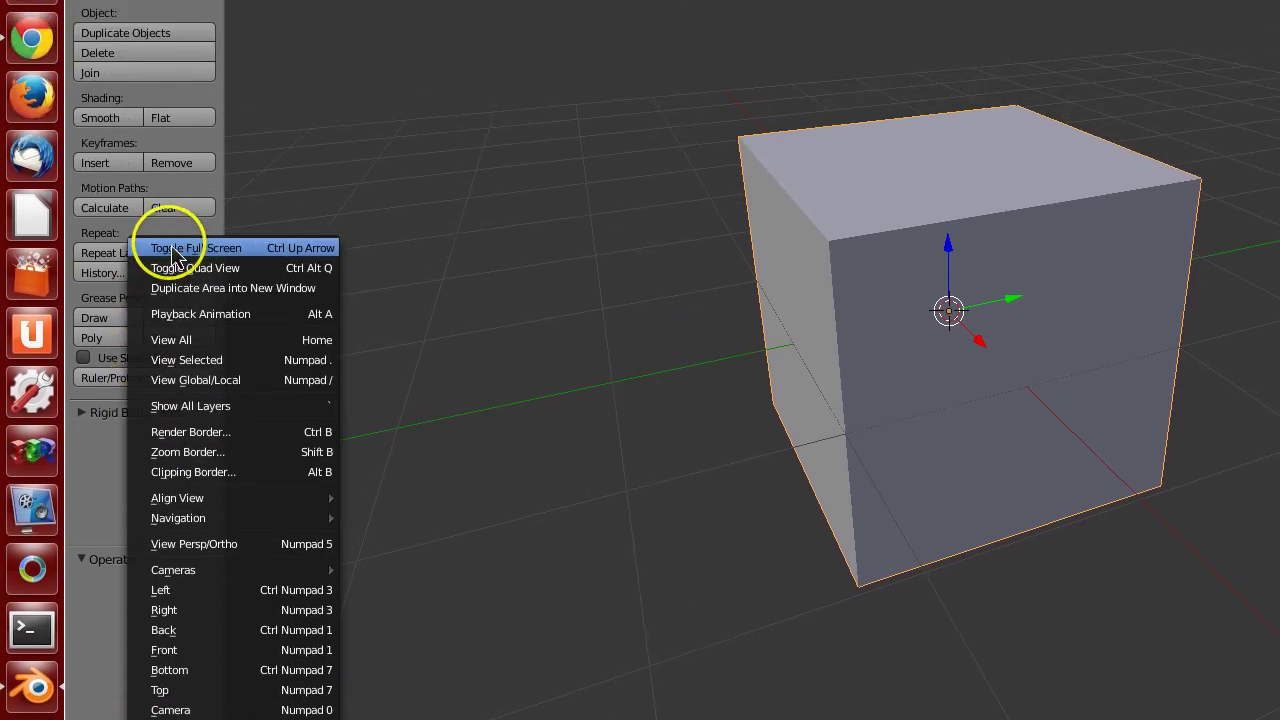
pyautogui.click(172, 255)
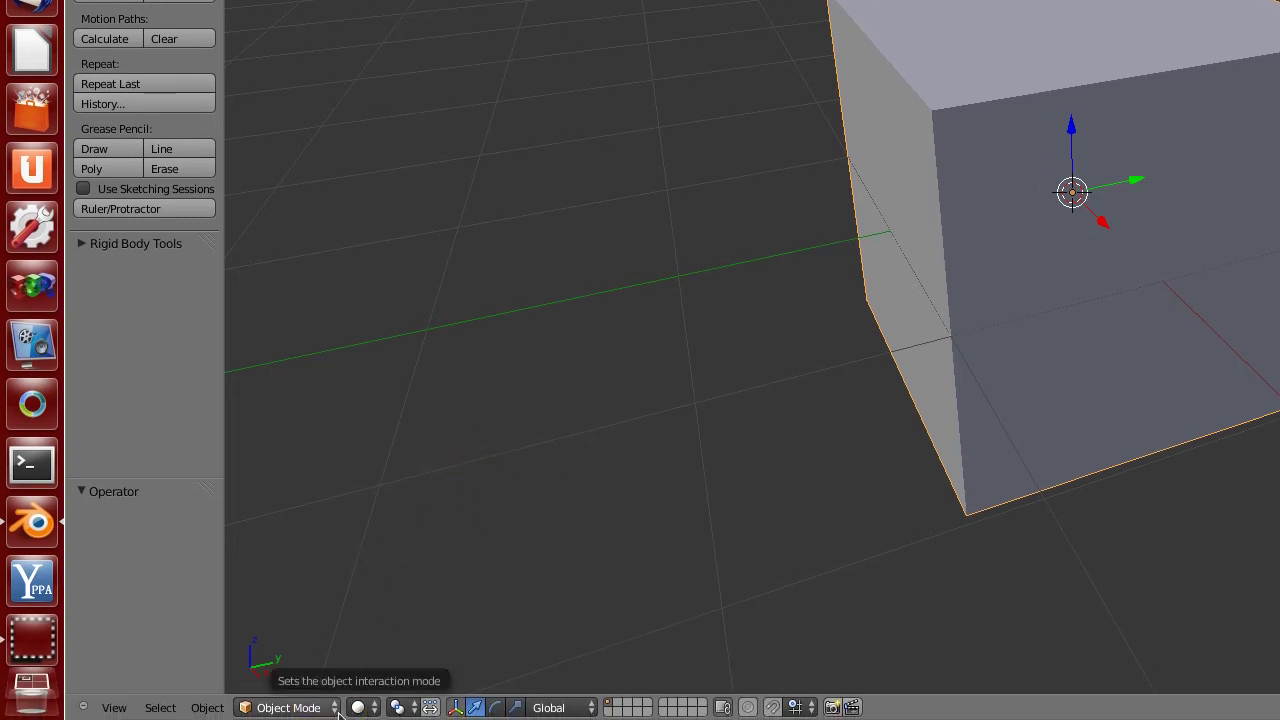
# Switch the cube to Edit Mode with face select mode active.
pyautogui.click(338, 712)
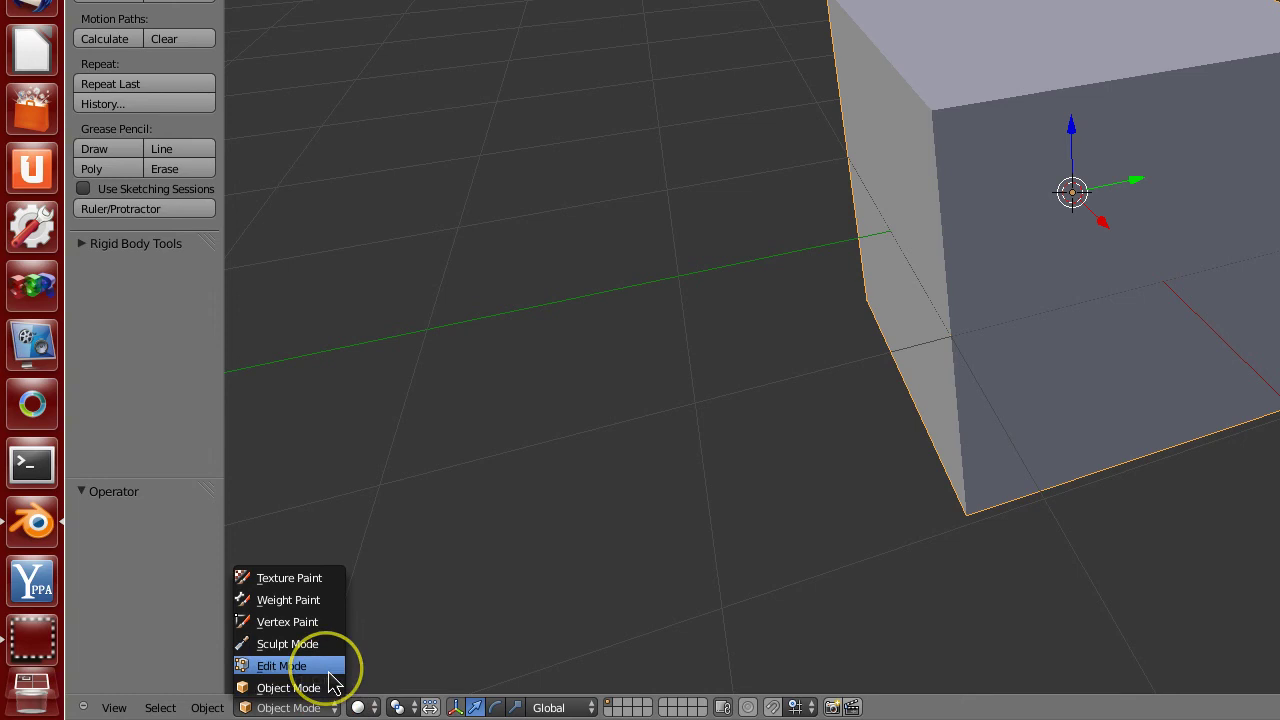
pyautogui.click(331, 668)
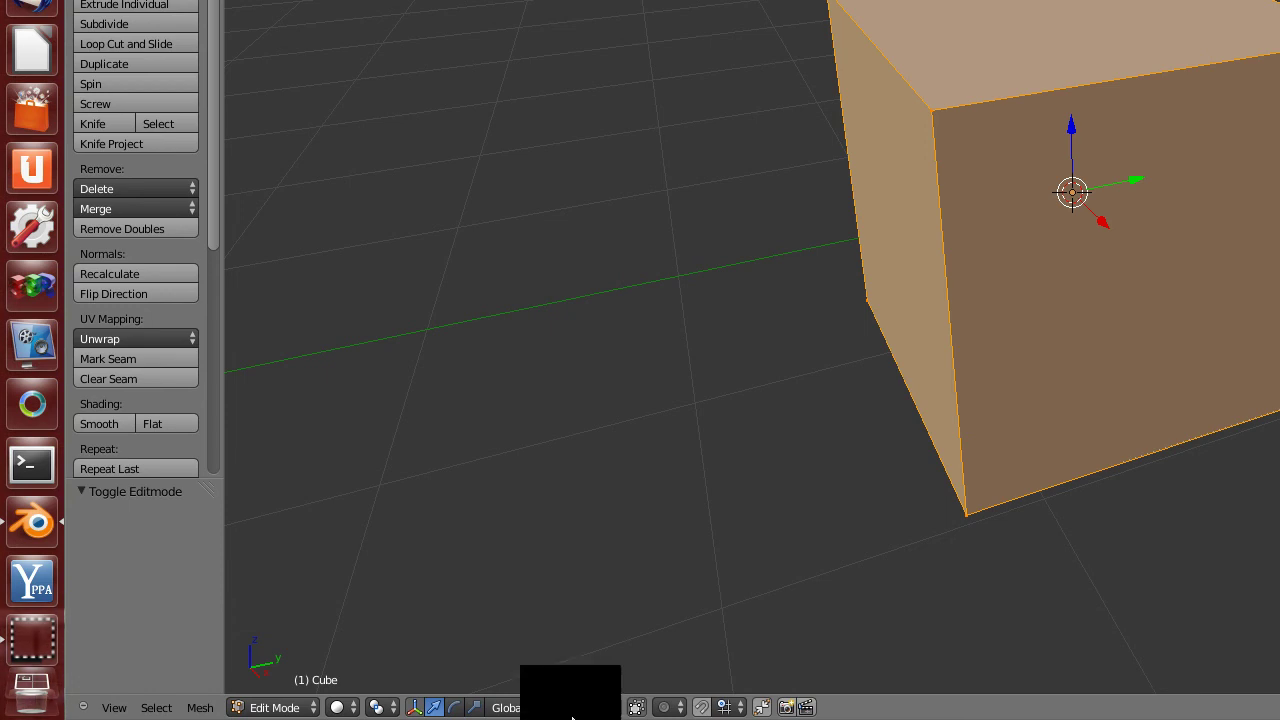
pyautogui.click(611, 707)
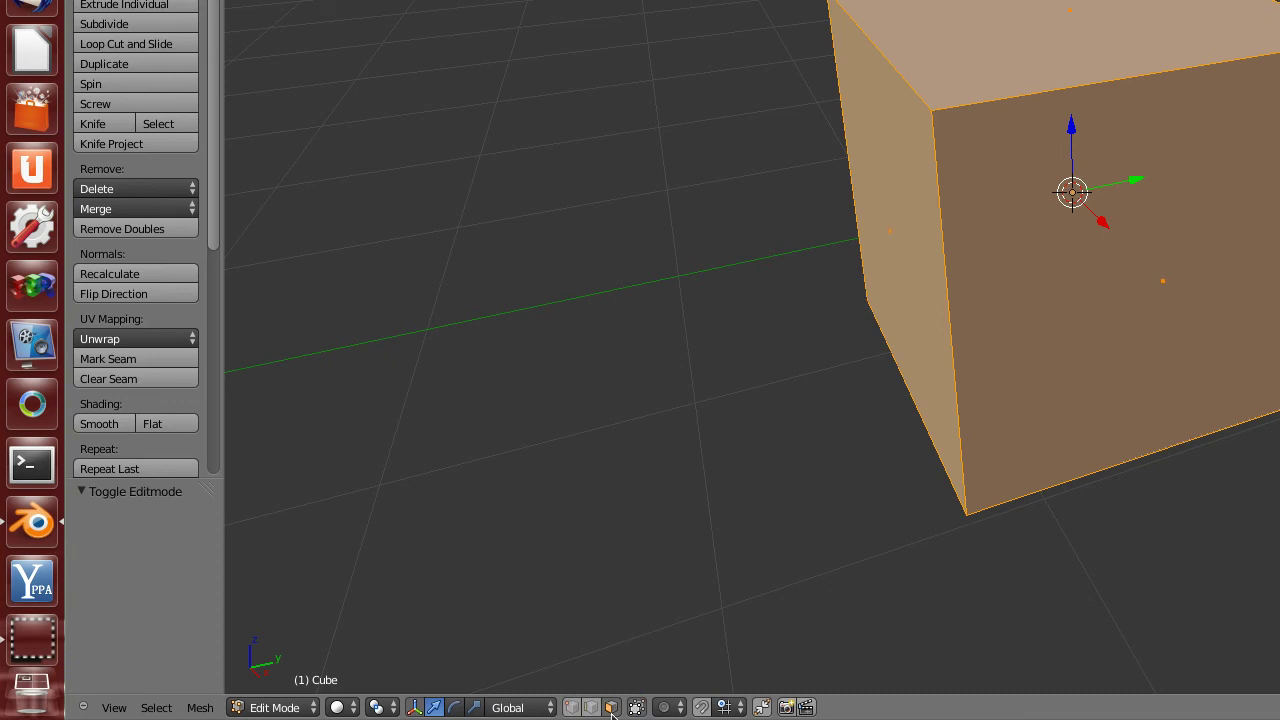
pyautogui.rightClick(758, 487)
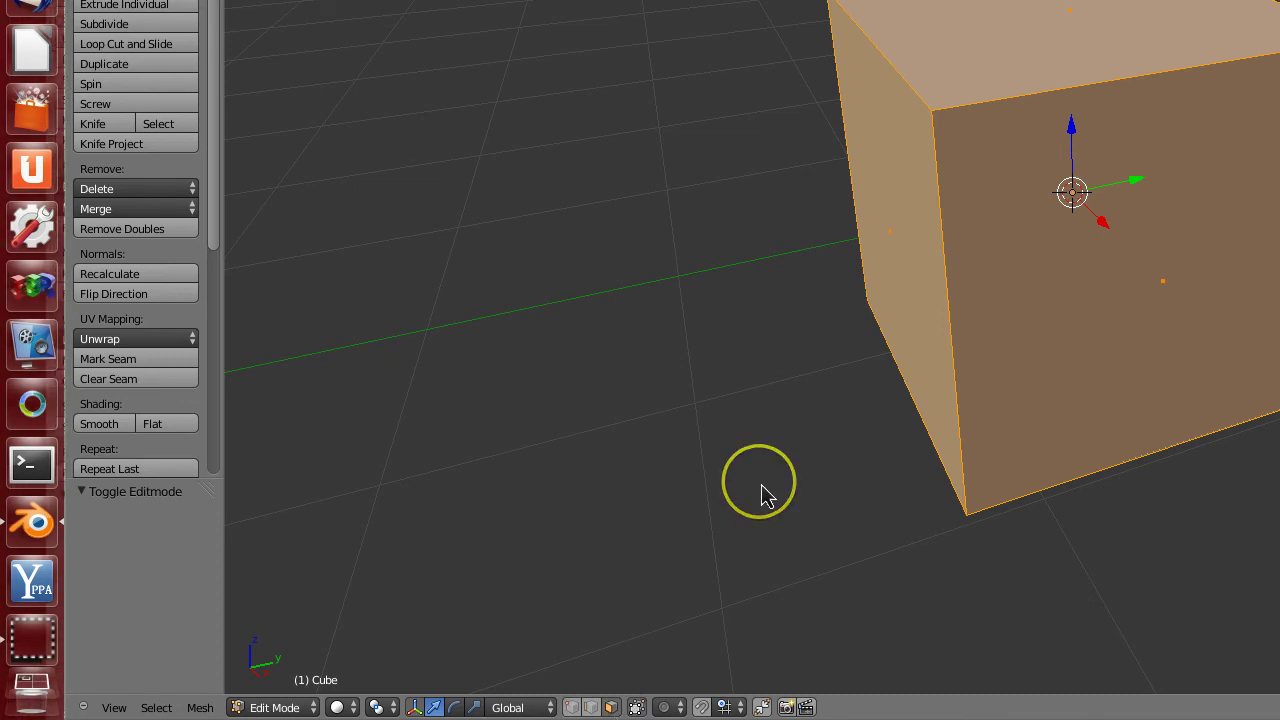
pyautogui.rightClick(762, 494)
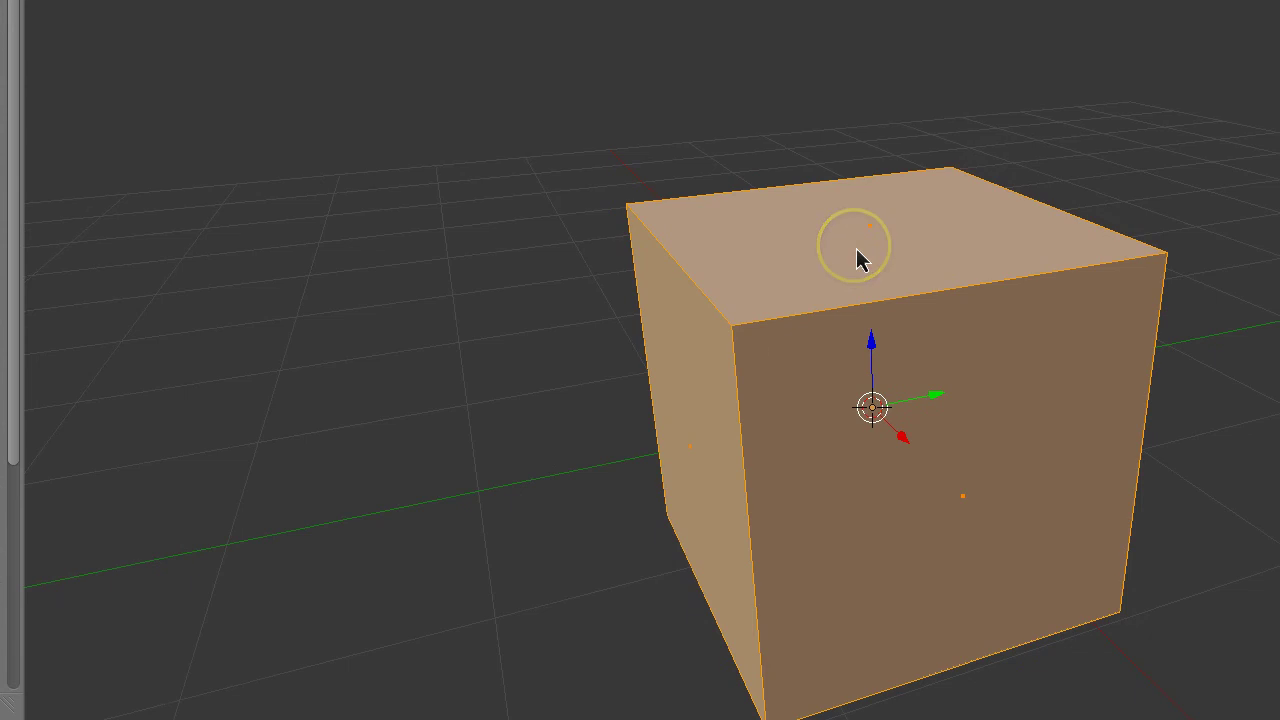
# Extrude the cube's top face down inside and slide its rim to the bottom, leaving an open-topped box.
pyautogui.press('Tab')
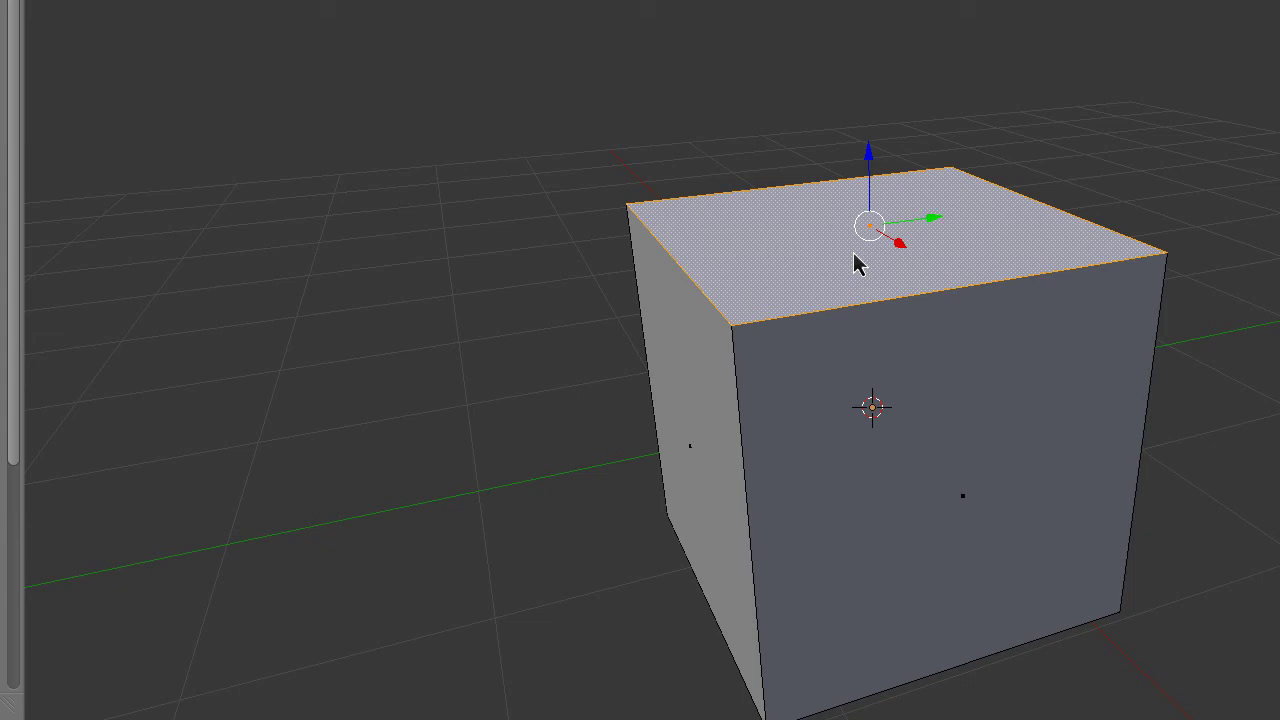
pyautogui.press('e')
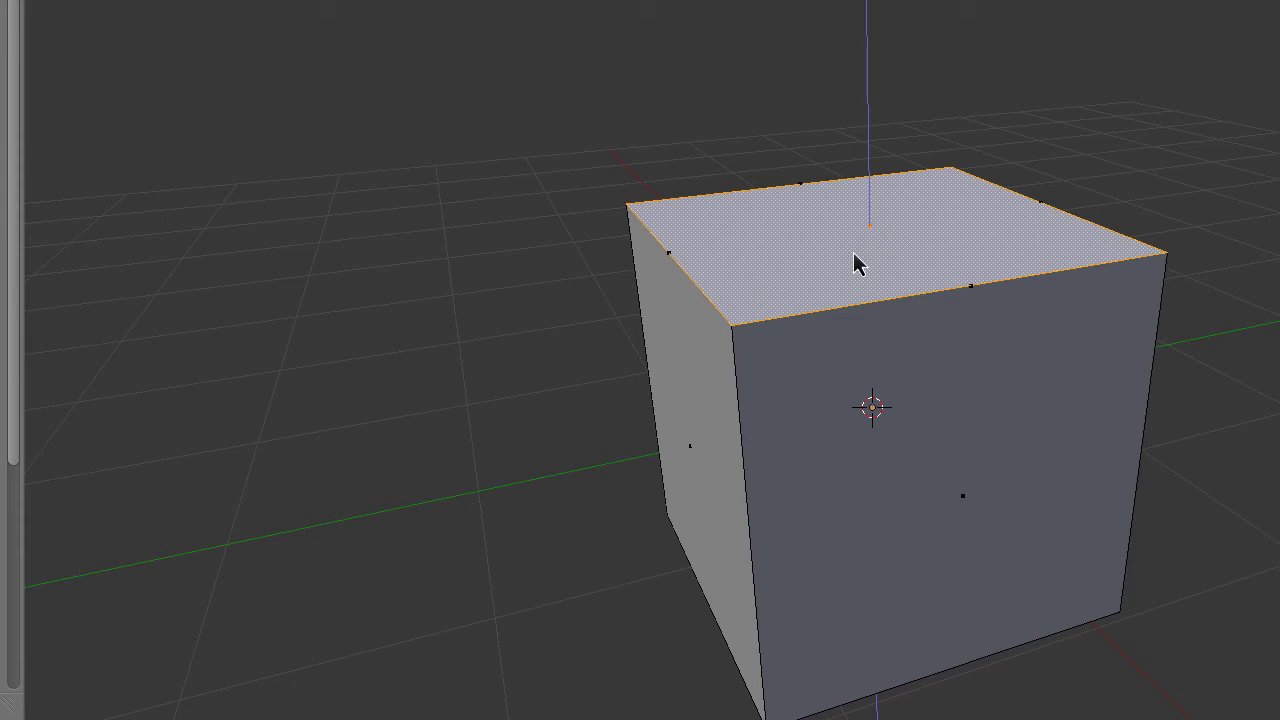
pyautogui.moveTo(853, 267); pyautogui.dragTo(798, 492)
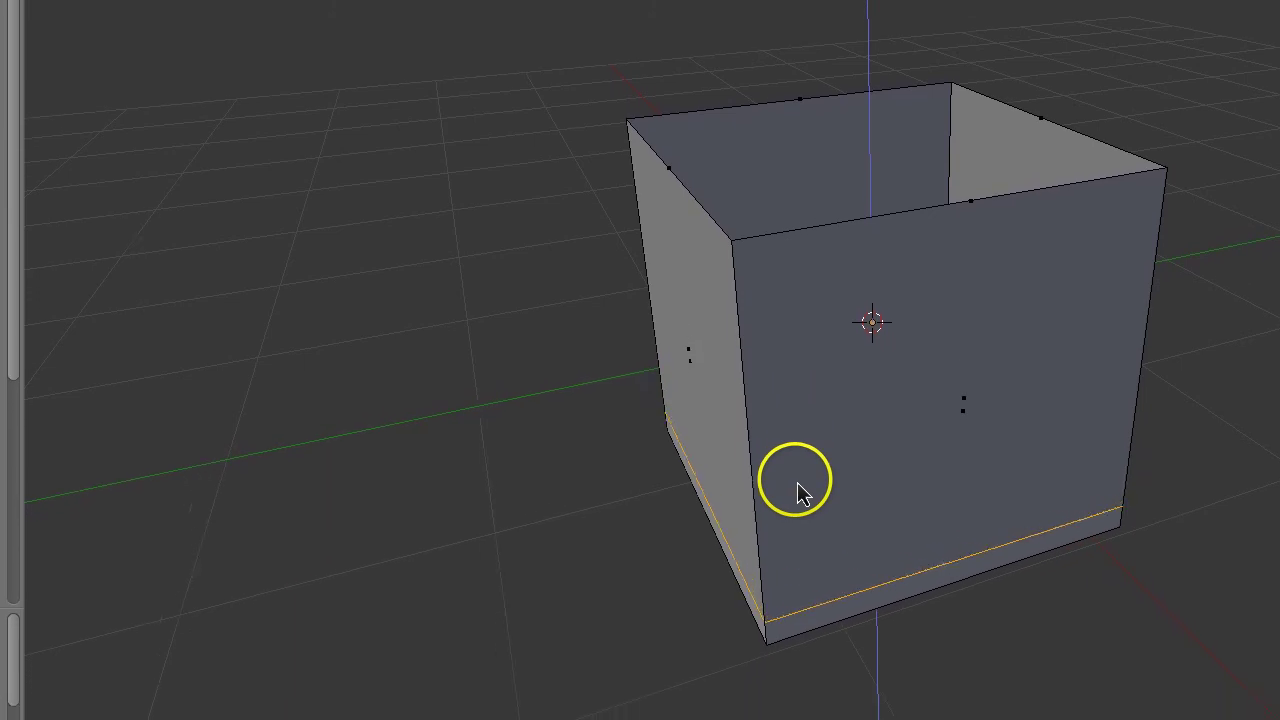
pyautogui.moveTo(798, 492); pyautogui.dragTo(846, 430)
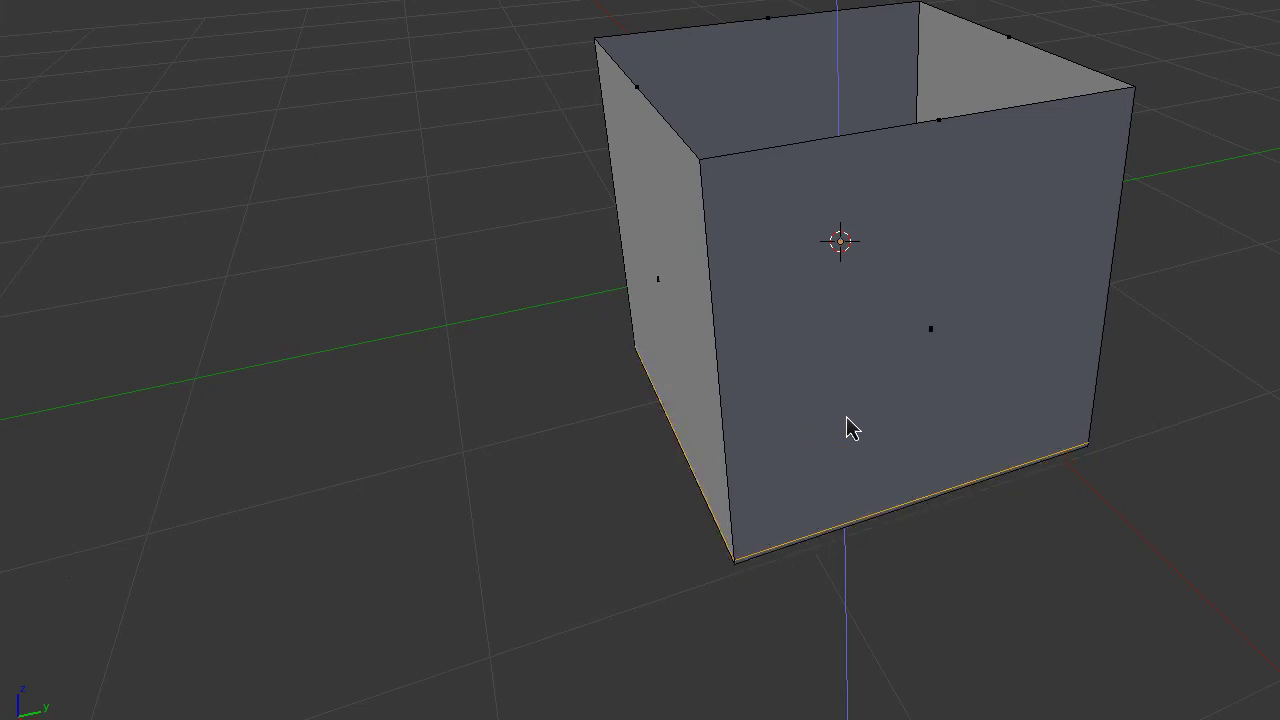
pyautogui.hotkey('ctrl', 'space')
# Look down into the box from the Numpad 7 top view and switch to edge select mode.
pyautogui.moveTo(846, 430)
pyautogui.mouseDown(button='middle')
pyautogui.moveTo(837, 497)
pyautogui.moveTo(857, 437)
pyautogui.moveTo(860, 492)
pyautogui.moveTo(846, 586)
pyautogui.moveTo(826, 543)
pyautogui.moveTo(832, 565)
pyautogui.mouseUp(button='middle')
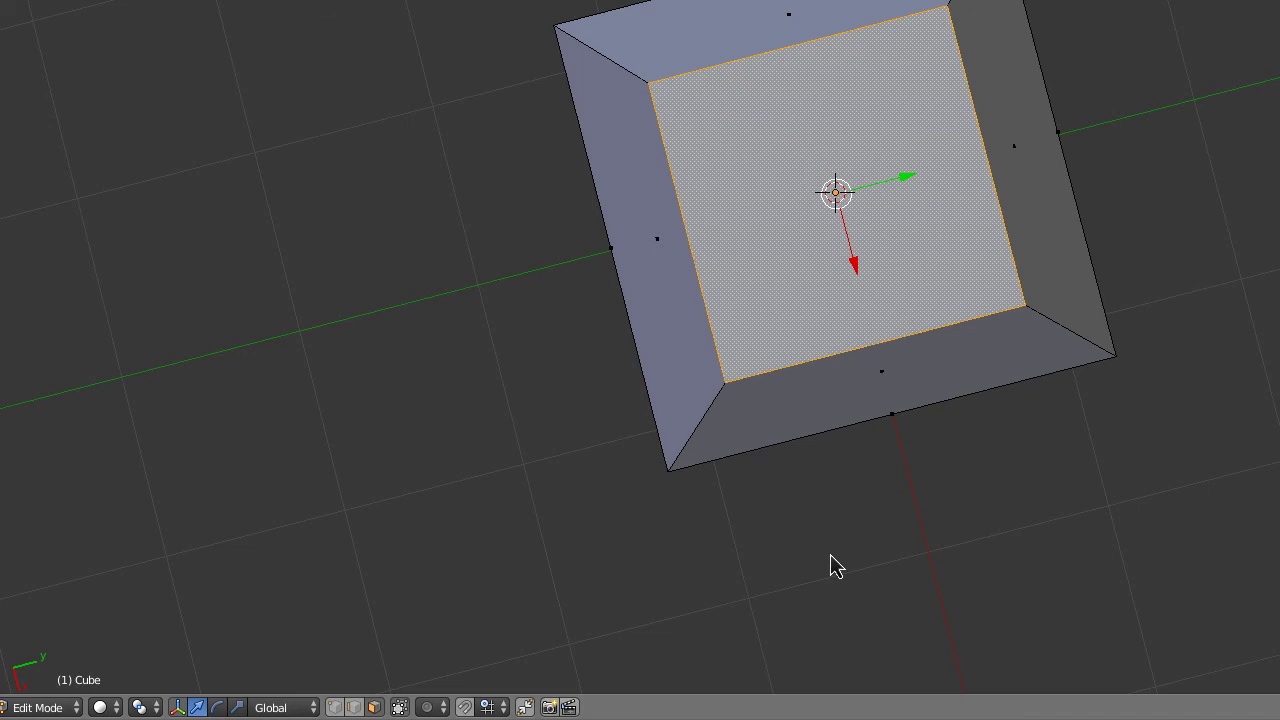
pyautogui.press('KP_7')
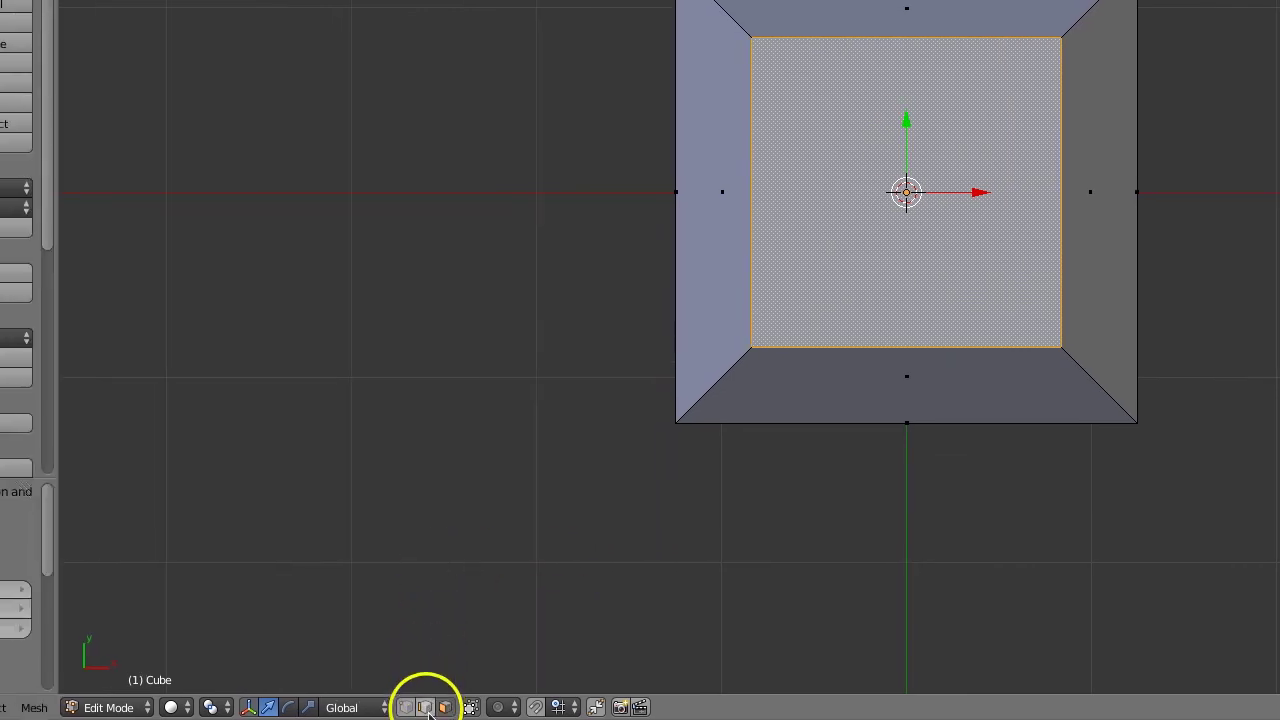
pyautogui.click(426, 707)
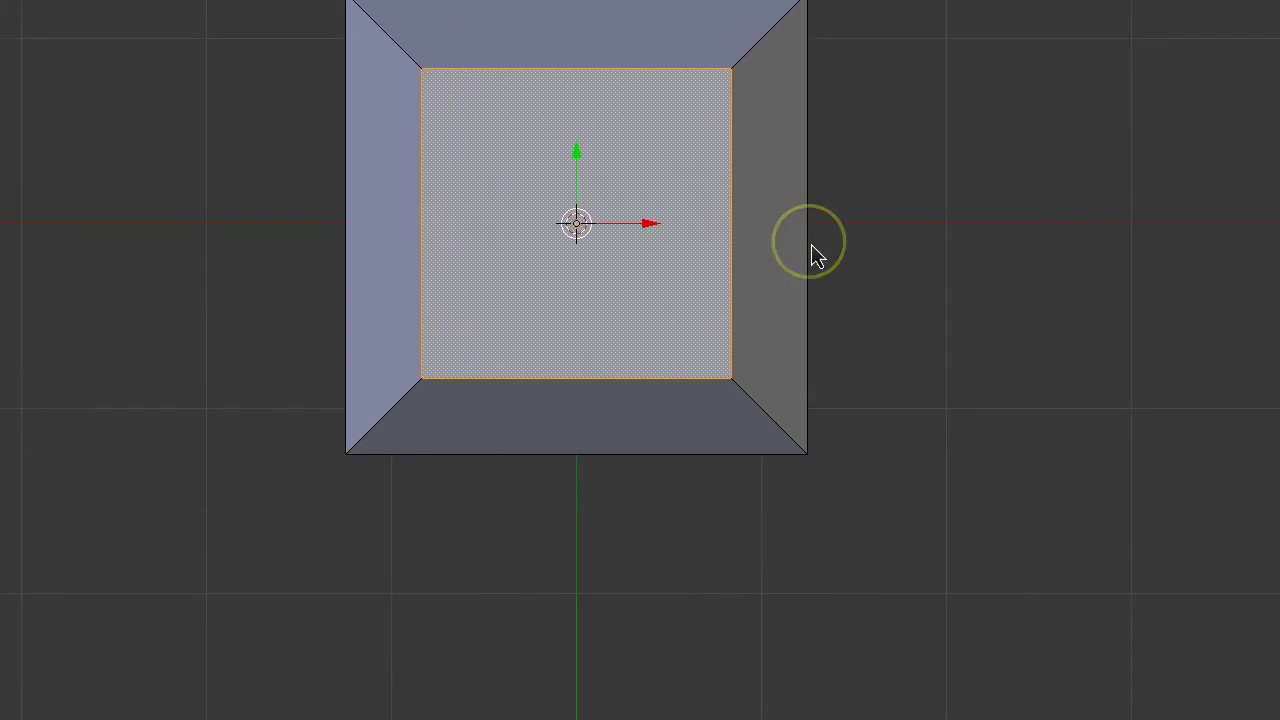
# Extrude the right rim edge outward into a flap and move its outer edge down.
pyautogui.rightClick(815, 255)
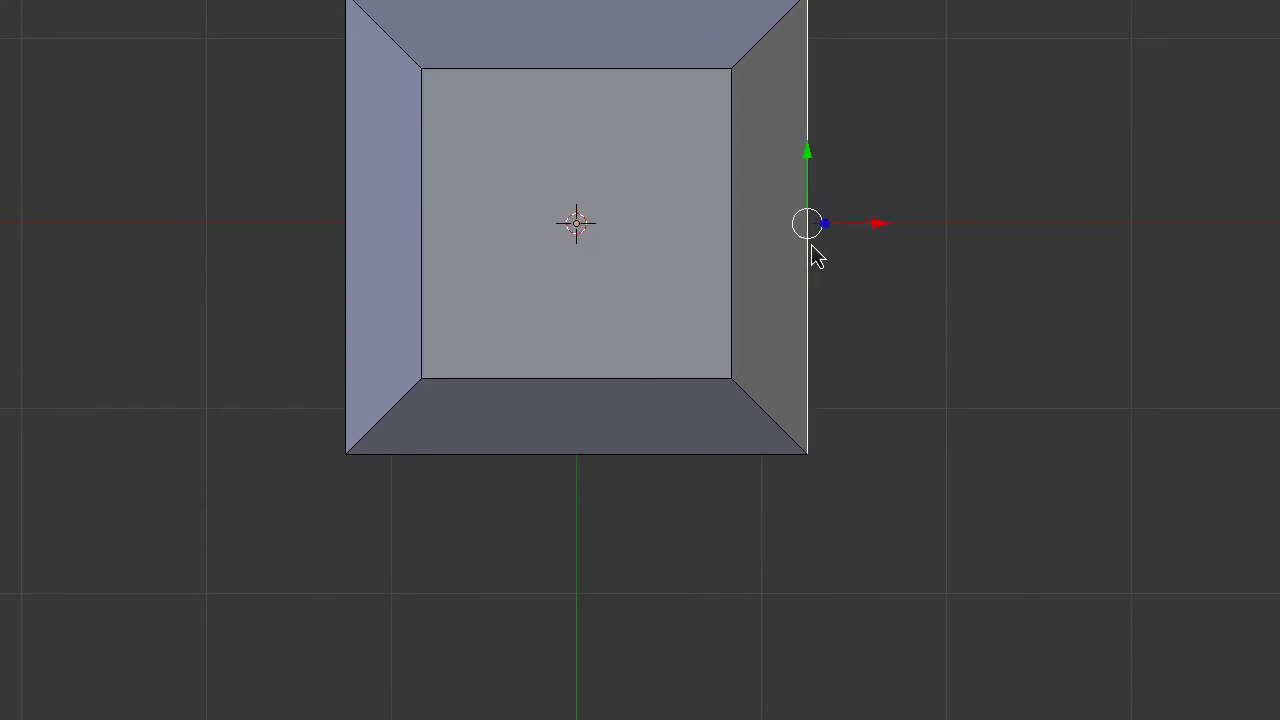
pyautogui.press('e')
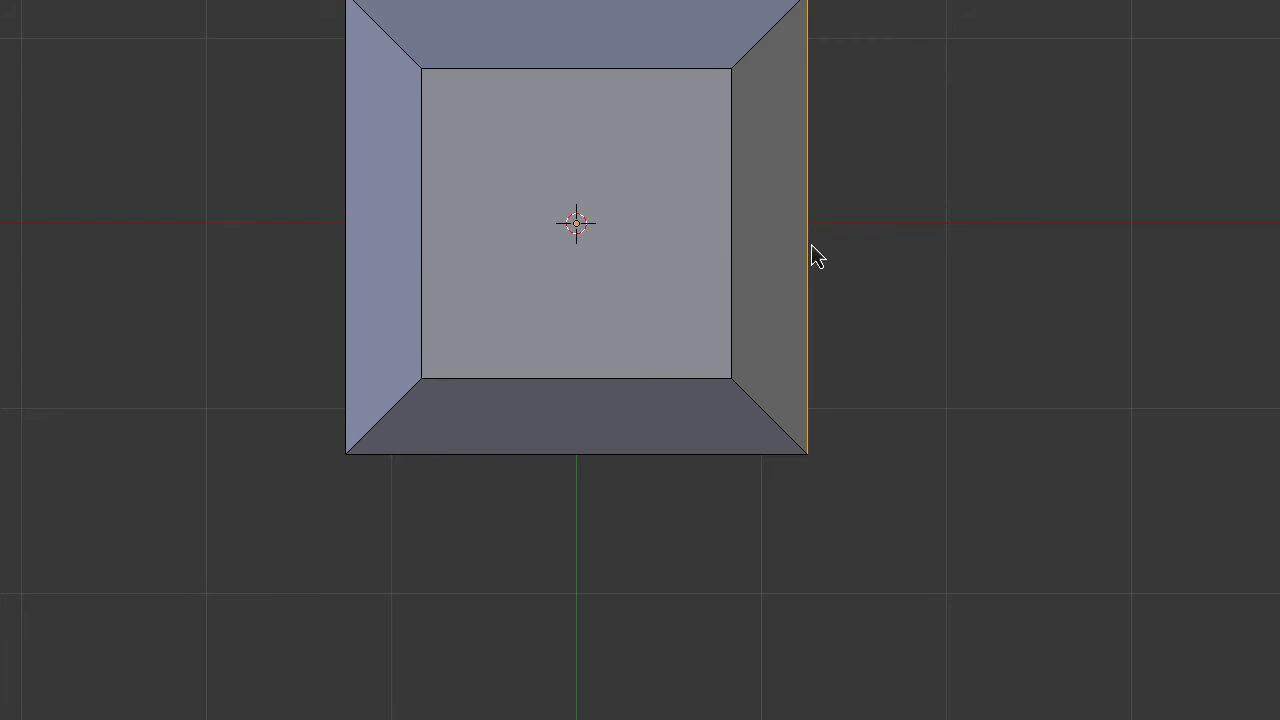
pyautogui.moveTo(811, 255); pyautogui.dragTo(856, 247)
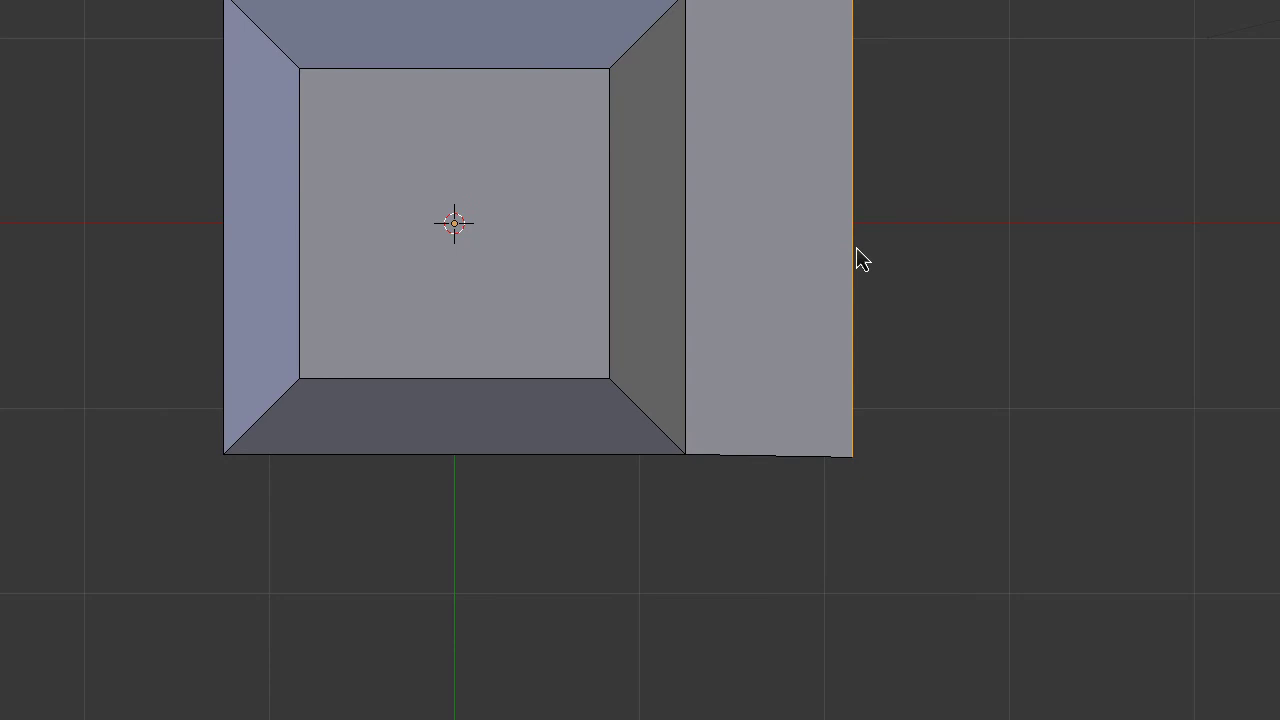
pyautogui.click(852, 248)
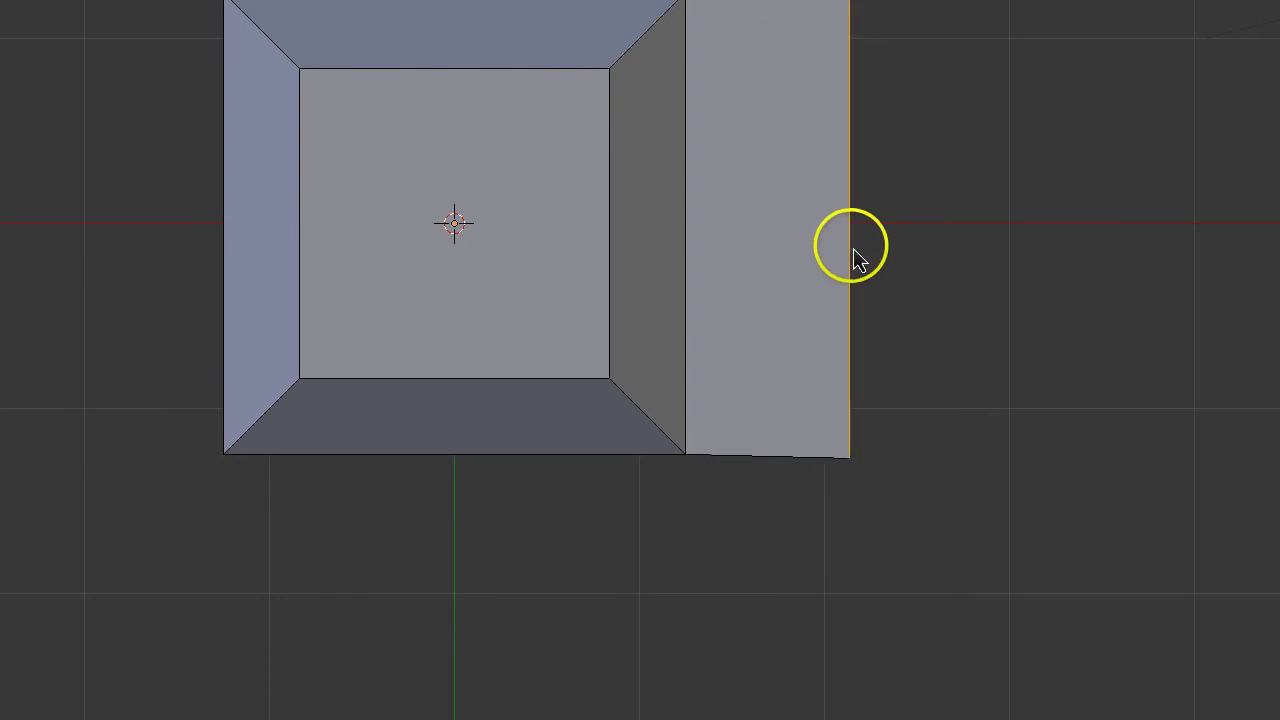
pyautogui.press('g')
pyautogui.click(856, 286)
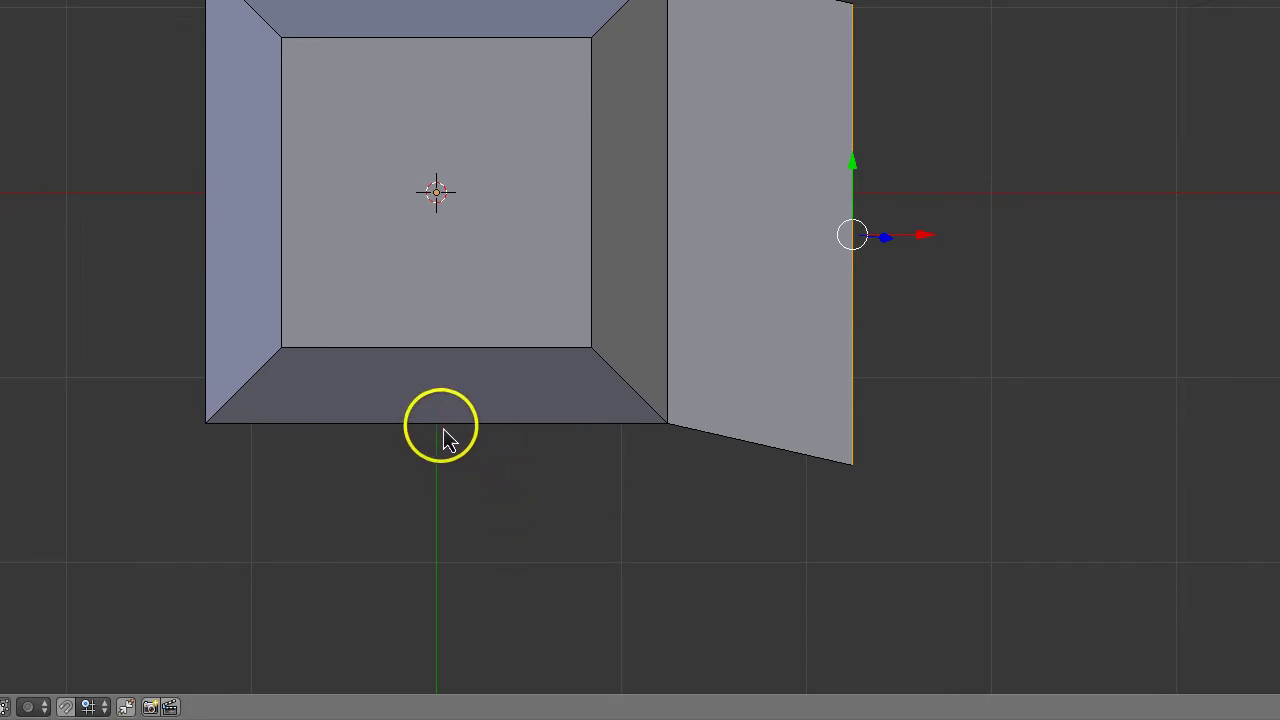
# Extrude the bottom rim edge downward into a second flap.
pyautogui.rightClick(444, 436)
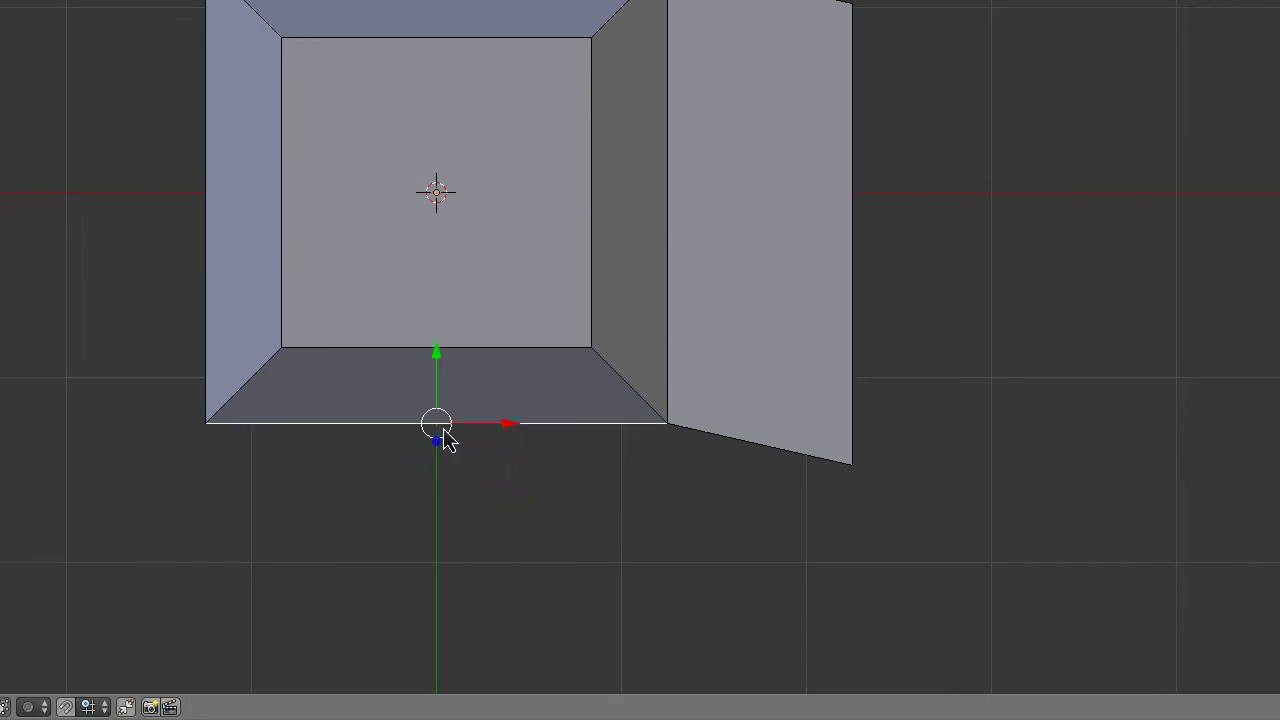
pyautogui.press('e')
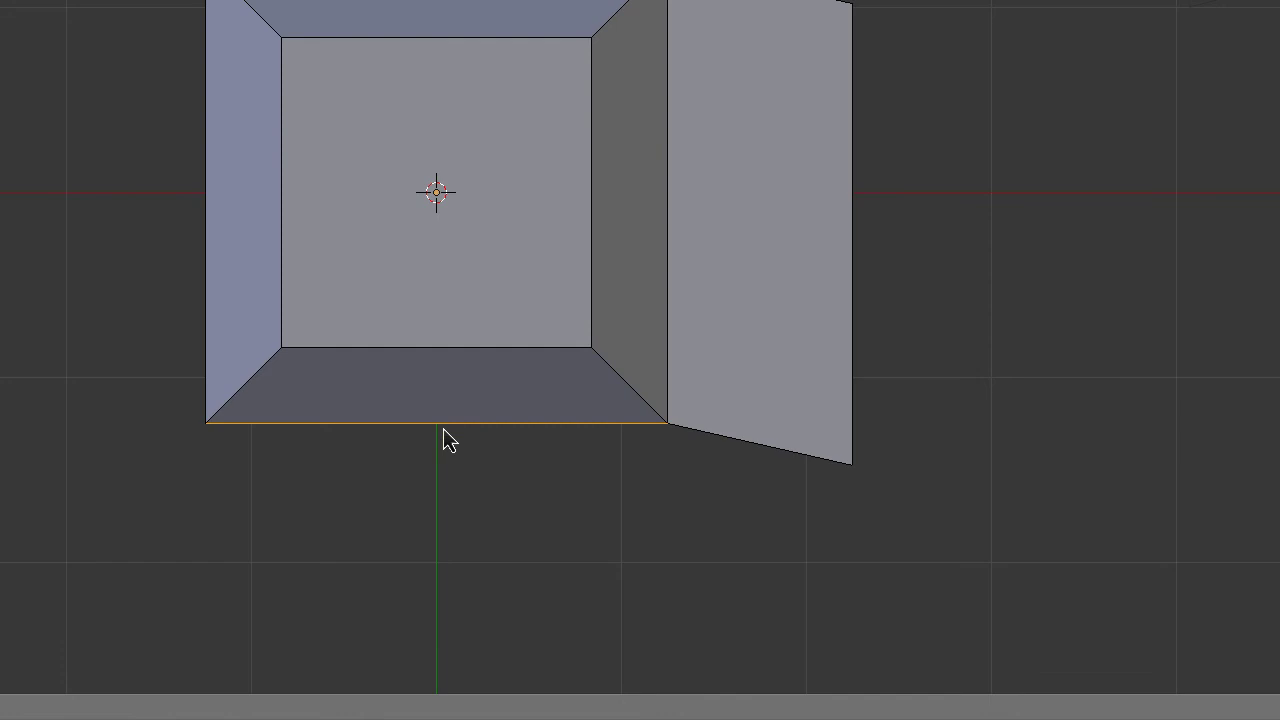
pyautogui.moveTo(443, 440); pyautogui.dragTo(432, 566)
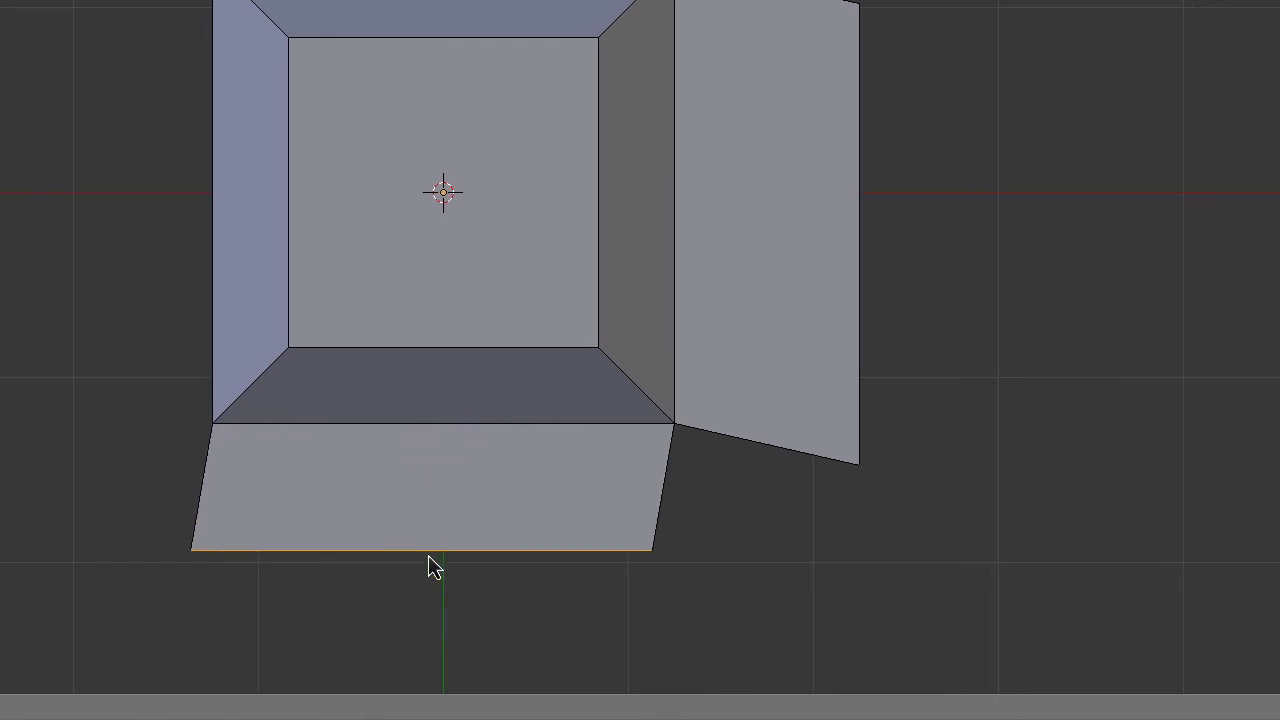
pyautogui.click(430, 564)
pyautogui.moveTo(430, 560)
pyautogui.keyDown('shift'); pyautogui.mouseDown(button='middle')
pyautogui.moveTo(428, 252)
pyautogui.moveTo(429, 300)
pyautogui.mouseUp(button='middle'); pyautogui.keyUp('shift')
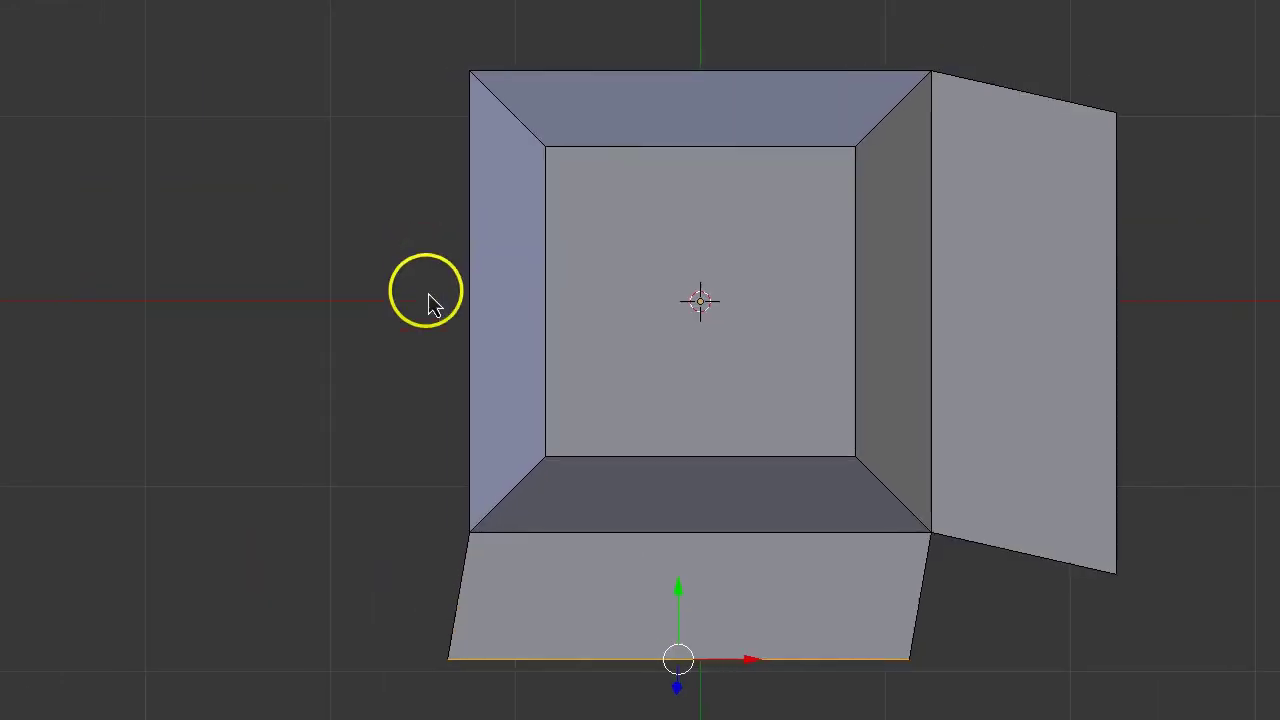
# Extrude the left and back rim edges into the remaining two flaps.
pyautogui.rightClick(472, 334)
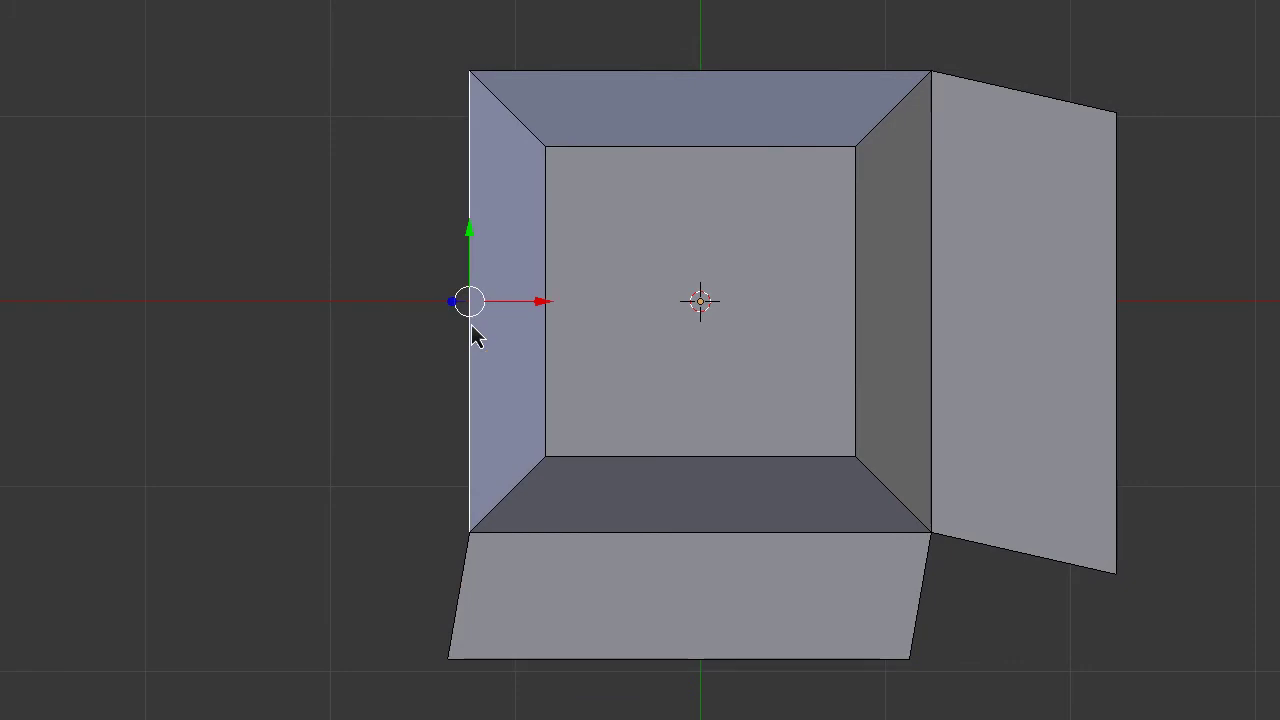
pyautogui.press('e')
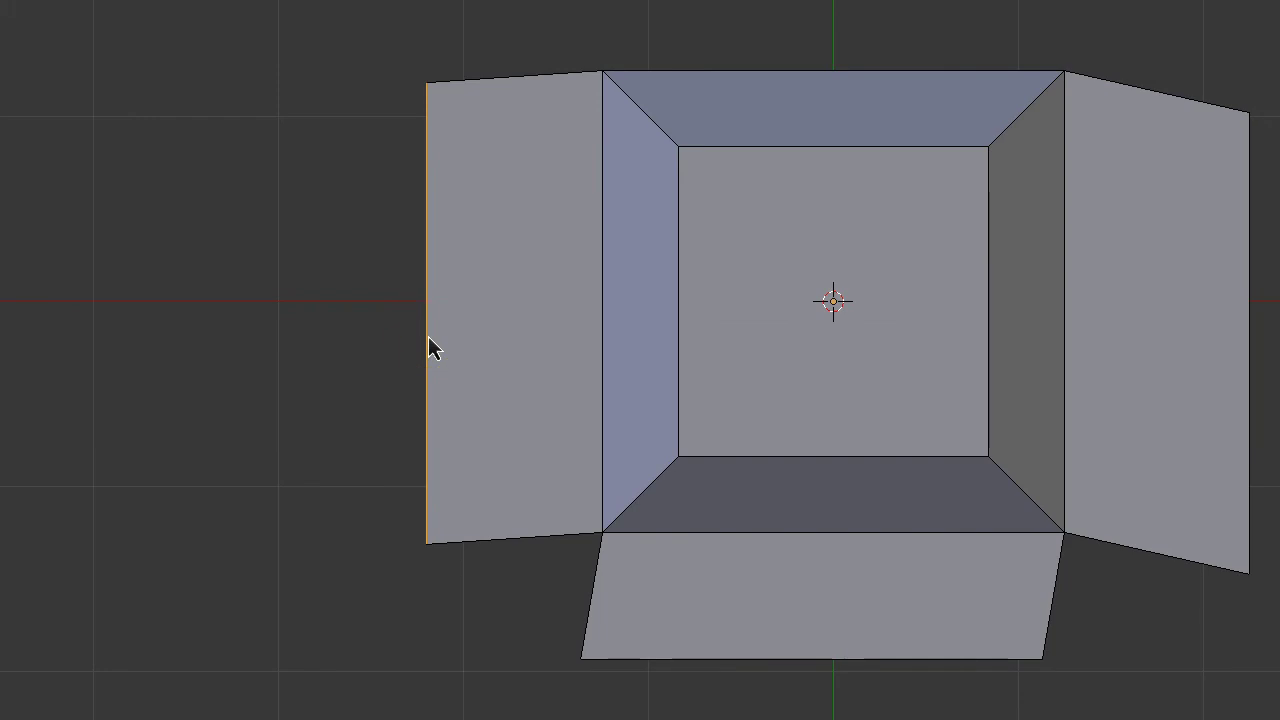
pyautogui.click(428, 343)
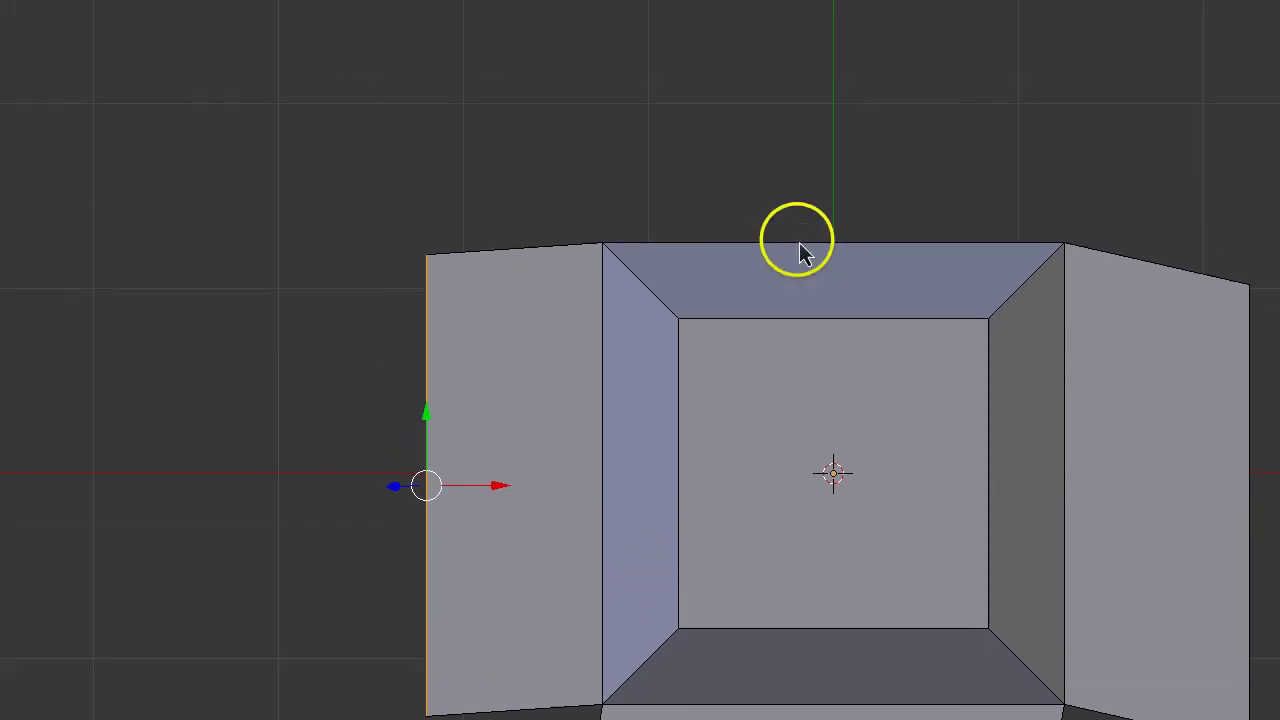
pyautogui.rightClick(790, 266)
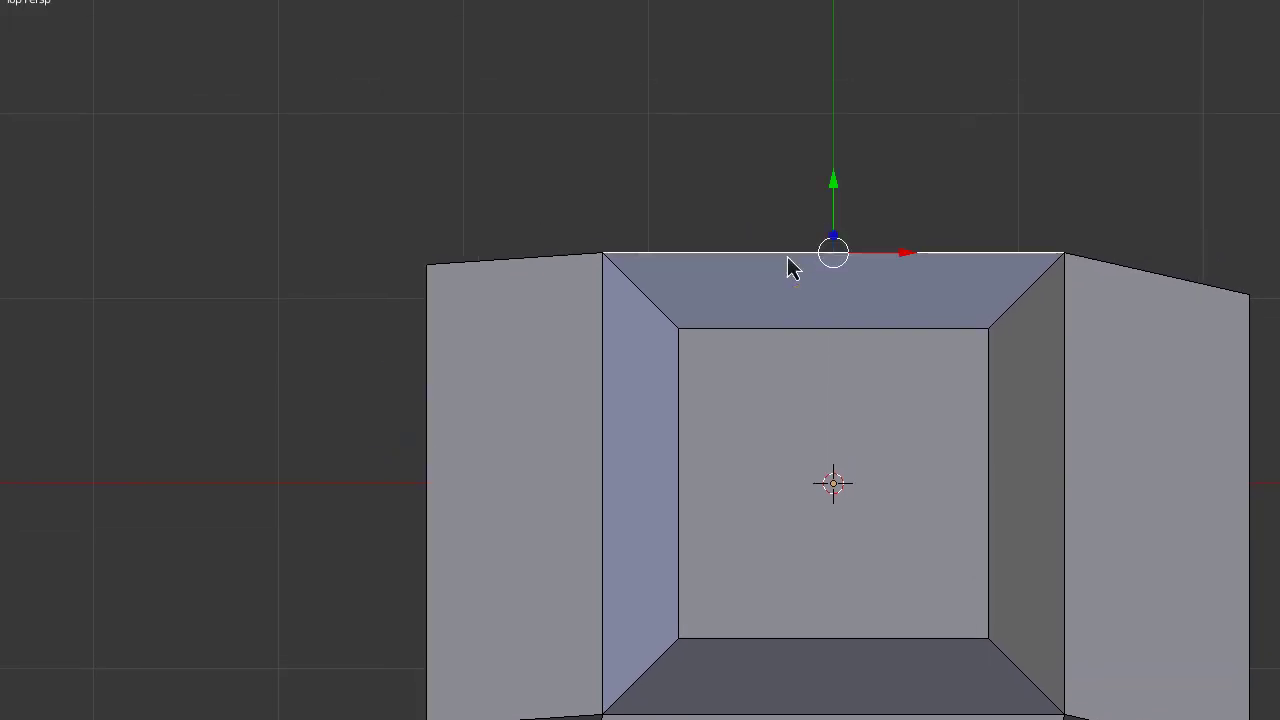
pyautogui.press('e')
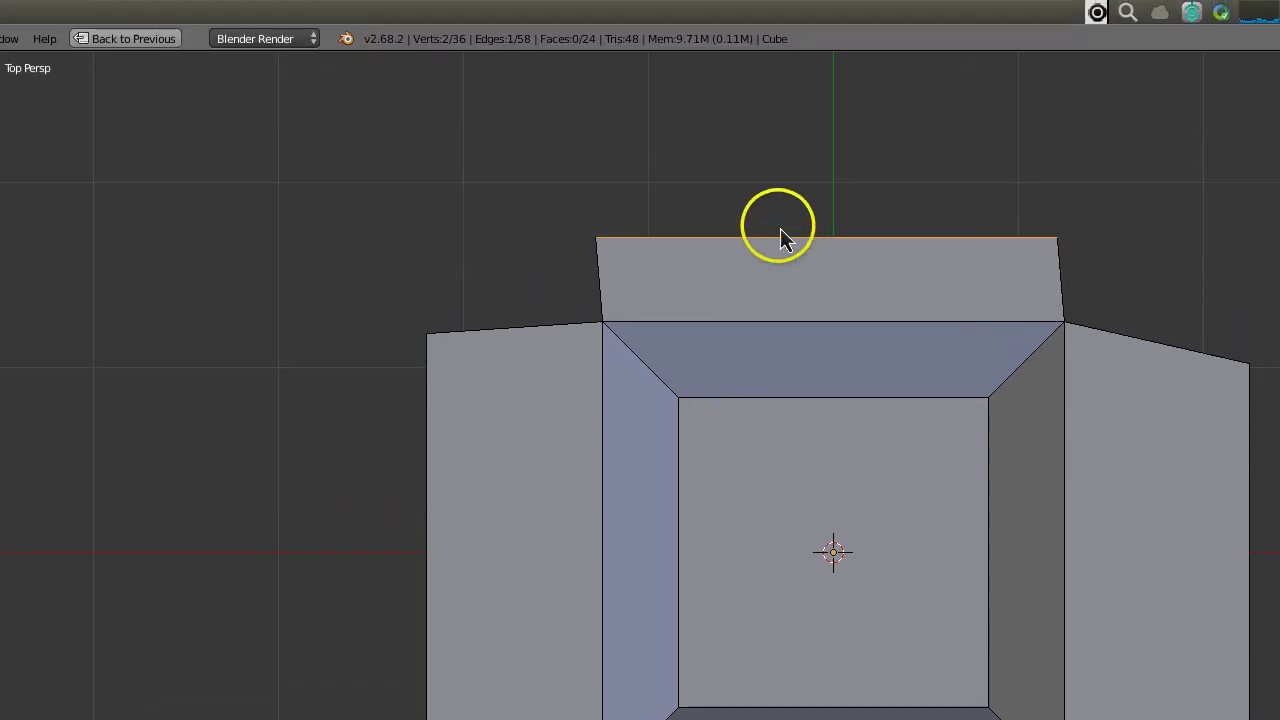
pyautogui.click(783, 184)
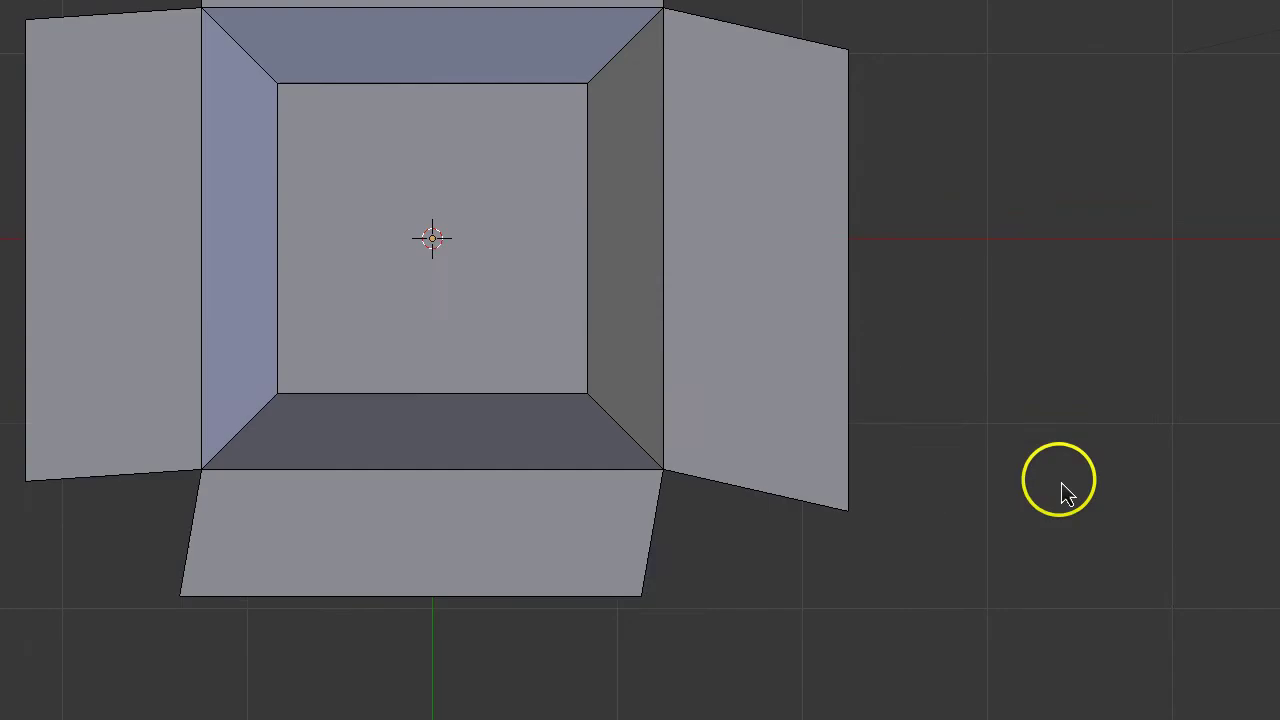
# Lower the left flap's outer edge along Z so it droops.
pyautogui.moveTo(1068, 490)
pyautogui.mouseDown(button='middle')
pyautogui.moveTo(908, 586)
pyautogui.moveTo(817, 580)
pyautogui.moveTo(512, 606)
pyautogui.moveTo(429, 480)
pyautogui.moveTo(429, 246)
pyautogui.moveTo(458, 432)
pyautogui.mouseUp(button='middle')
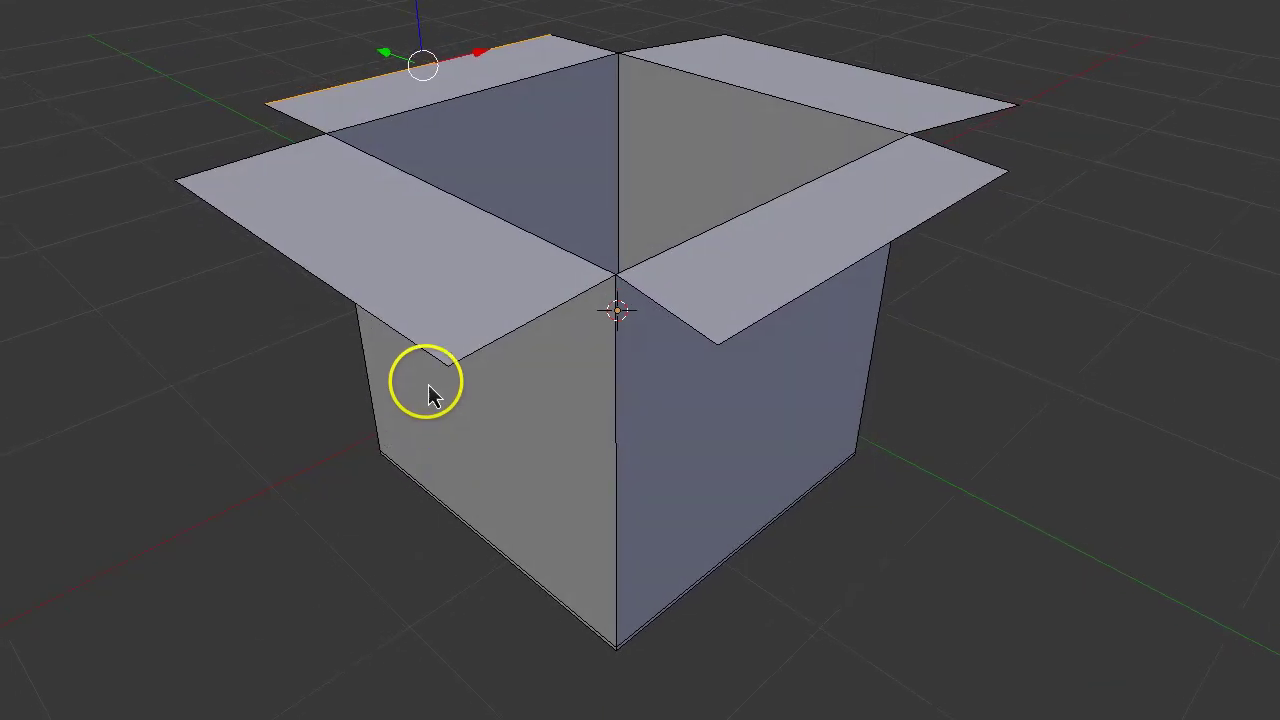
pyautogui.keyDown('ctrl'); pyautogui.scroll(5, 429, 330); pyautogui.keyUp('ctrl')
pyautogui.rightClick(446, 290)
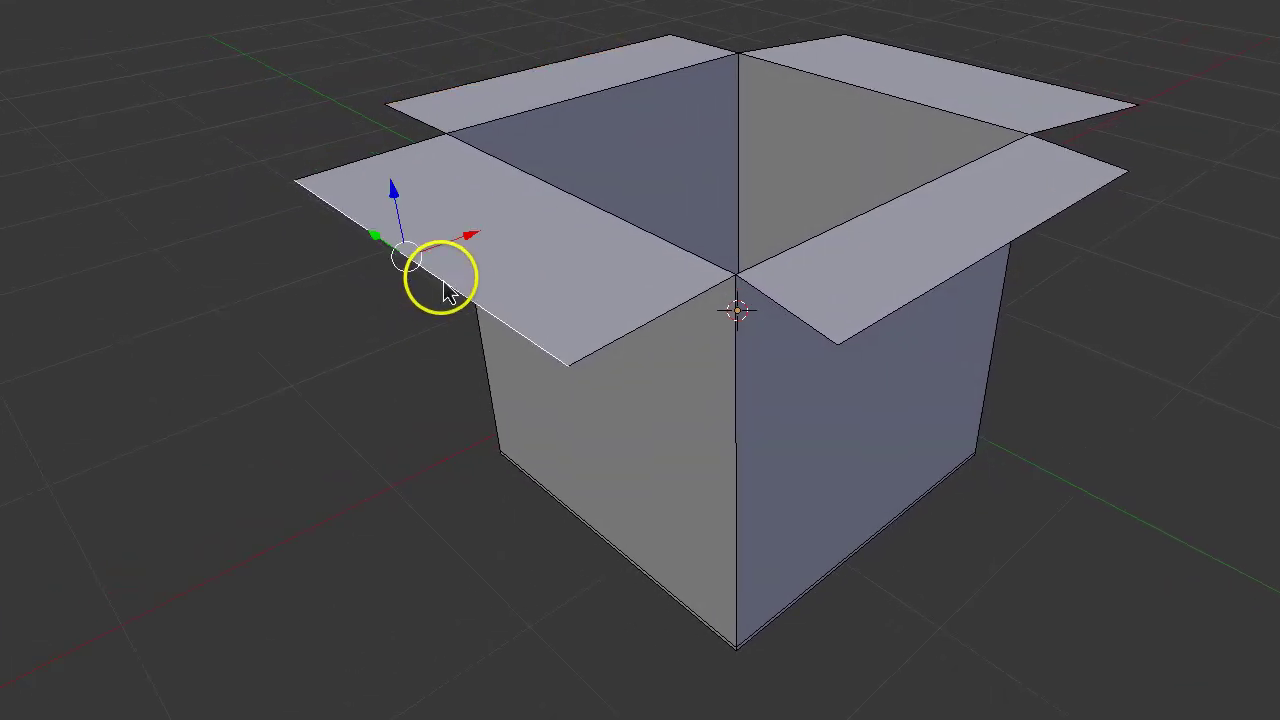
pyautogui.press('g')
pyautogui.press('z')
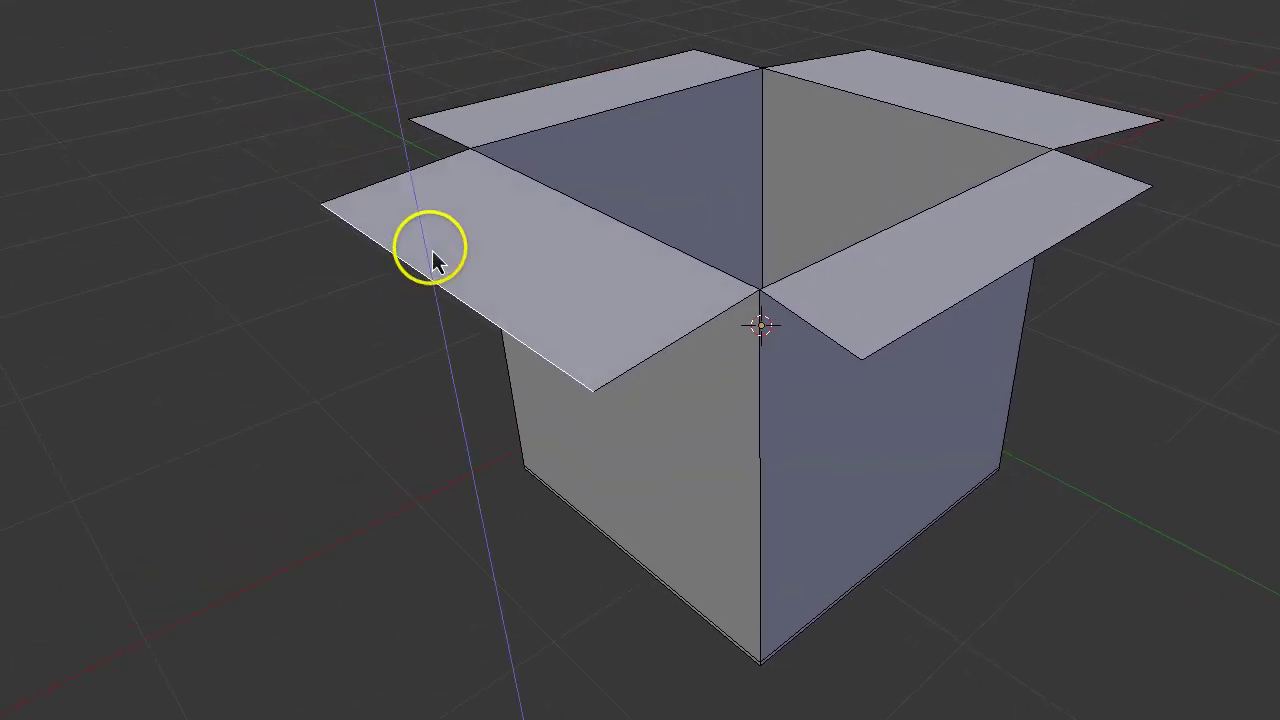
pyautogui.click(448, 299)
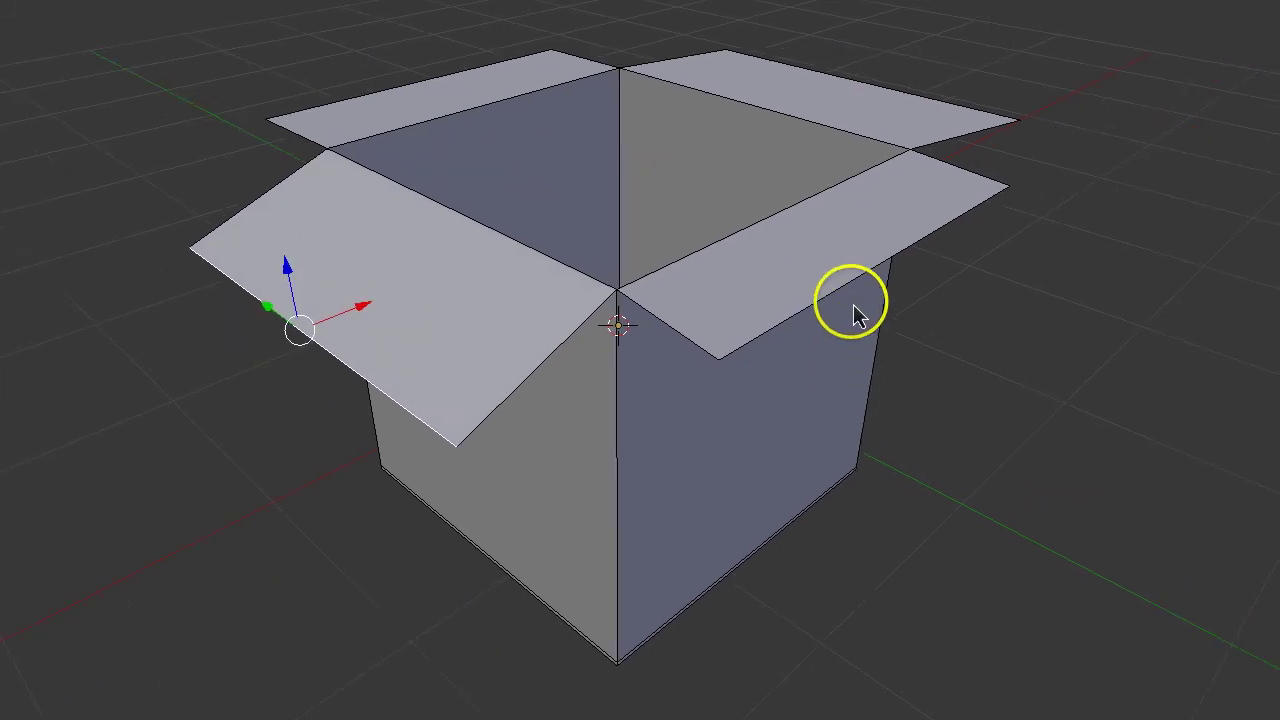
# Rotate the right flap downward around its hinge.
pyautogui.rightClick(858, 283)
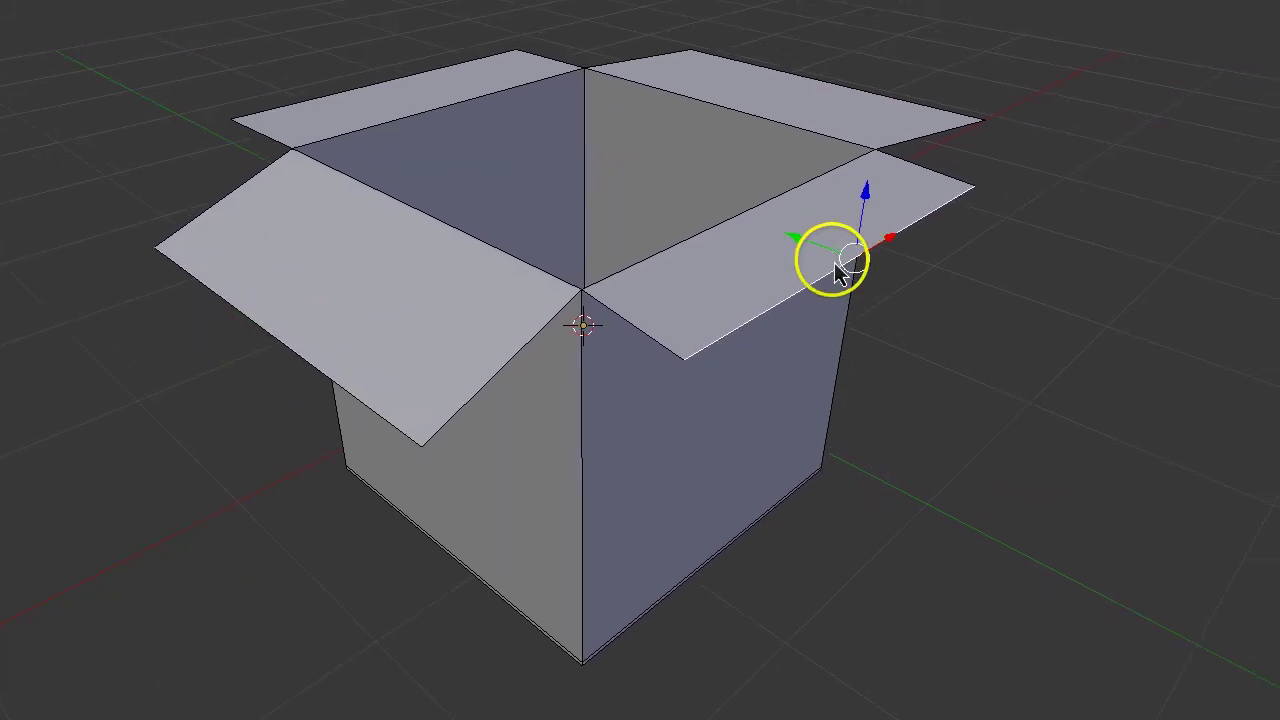
pyautogui.press('g')
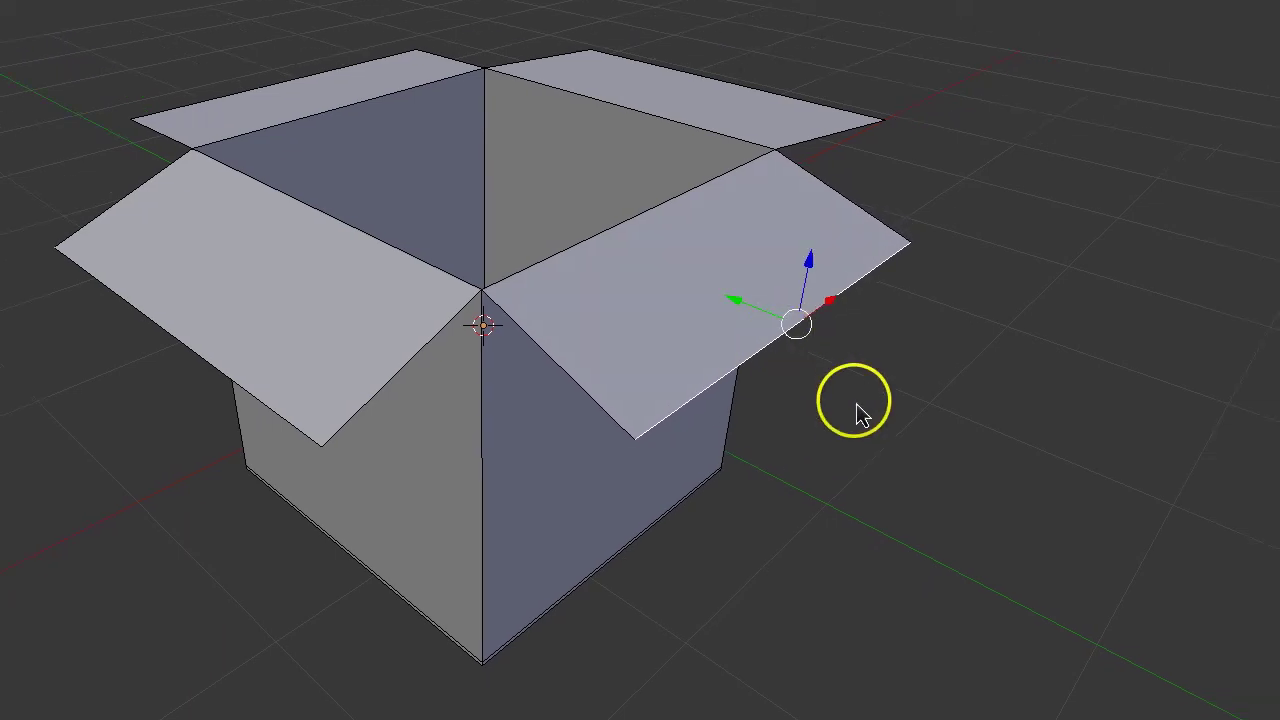
pyautogui.moveTo(854, 414)
pyautogui.mouseDown(button='middle')
pyautogui.moveTo(648, 478)
pyautogui.moveTo(530, 403)
pyautogui.moveTo(554, 420)
pyautogui.moveTo(920, 249)
pyautogui.moveTo(797, 257)
pyautogui.mouseUp(button='middle')
pyautogui.keyDown('shift'); pyautogui.scroll(2, 797, 257); pyautogui.keyUp('shift')
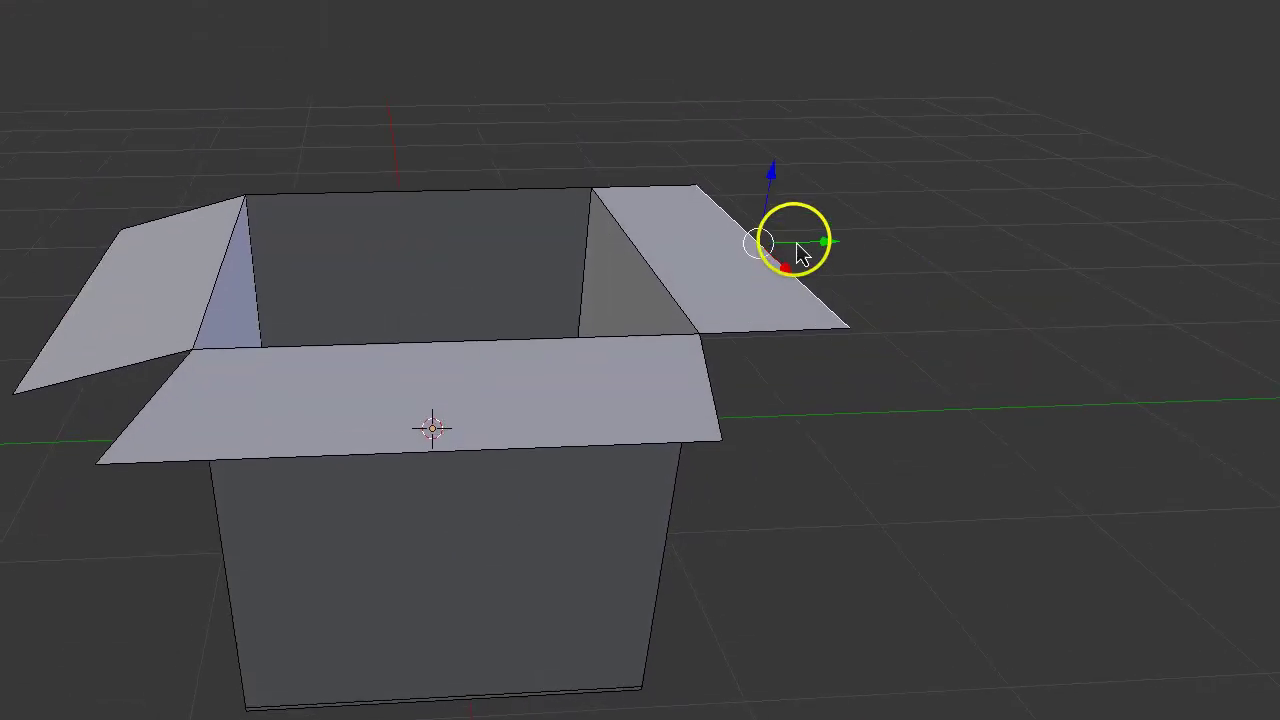
pyautogui.press('r')
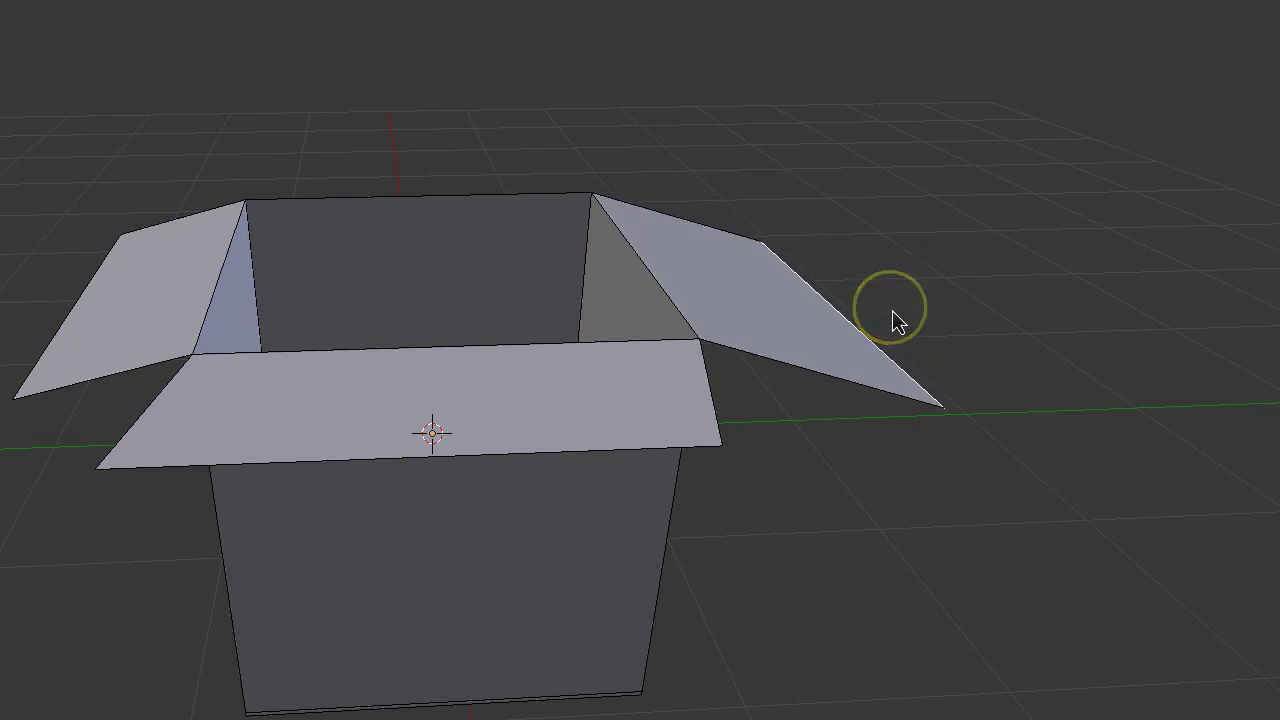
pyautogui.click(895, 320)
# Tilt one more flap downward around its hinge.
pyautogui.moveTo(857, 466)
pyautogui.mouseDown(button='middle')
pyautogui.moveTo(760, 492)
pyautogui.moveTo(574, 457)
pyautogui.moveTo(514, 414)
pyautogui.moveTo(514, 377)
pyautogui.moveTo(614, 346)
pyautogui.moveTo(620, 373)
pyautogui.mouseUp(button='middle')
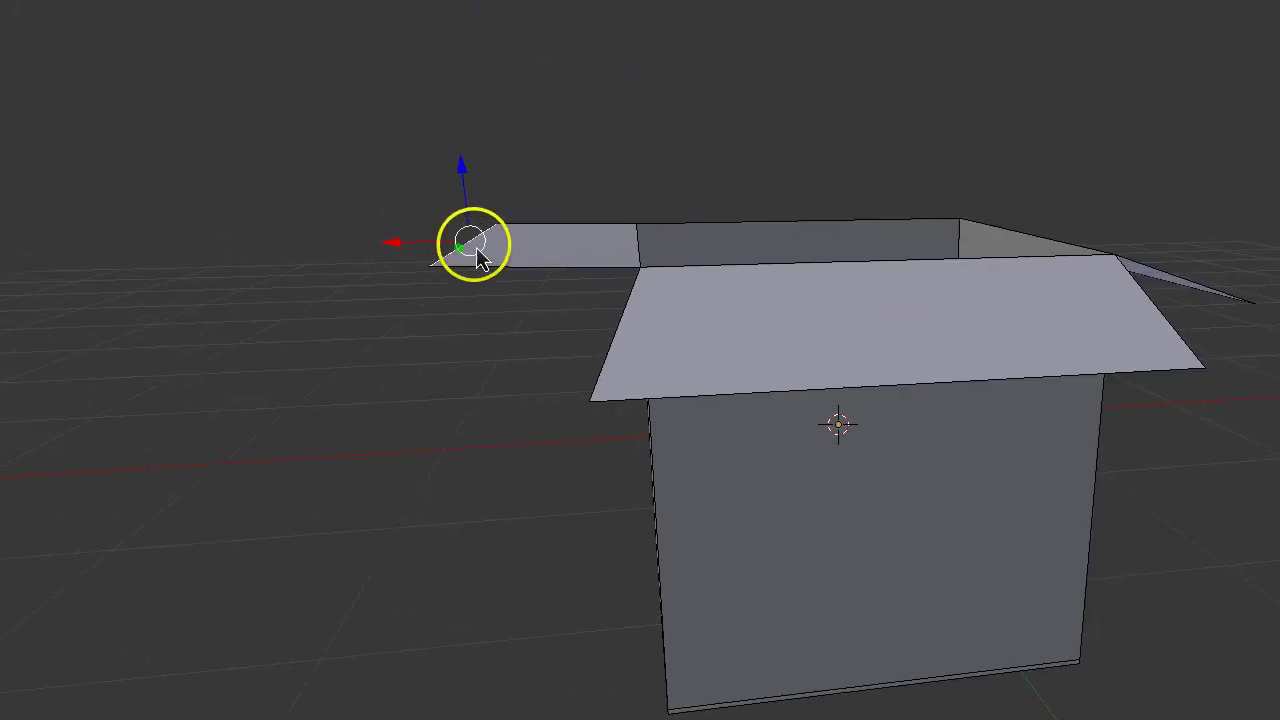
pyautogui.press('r')
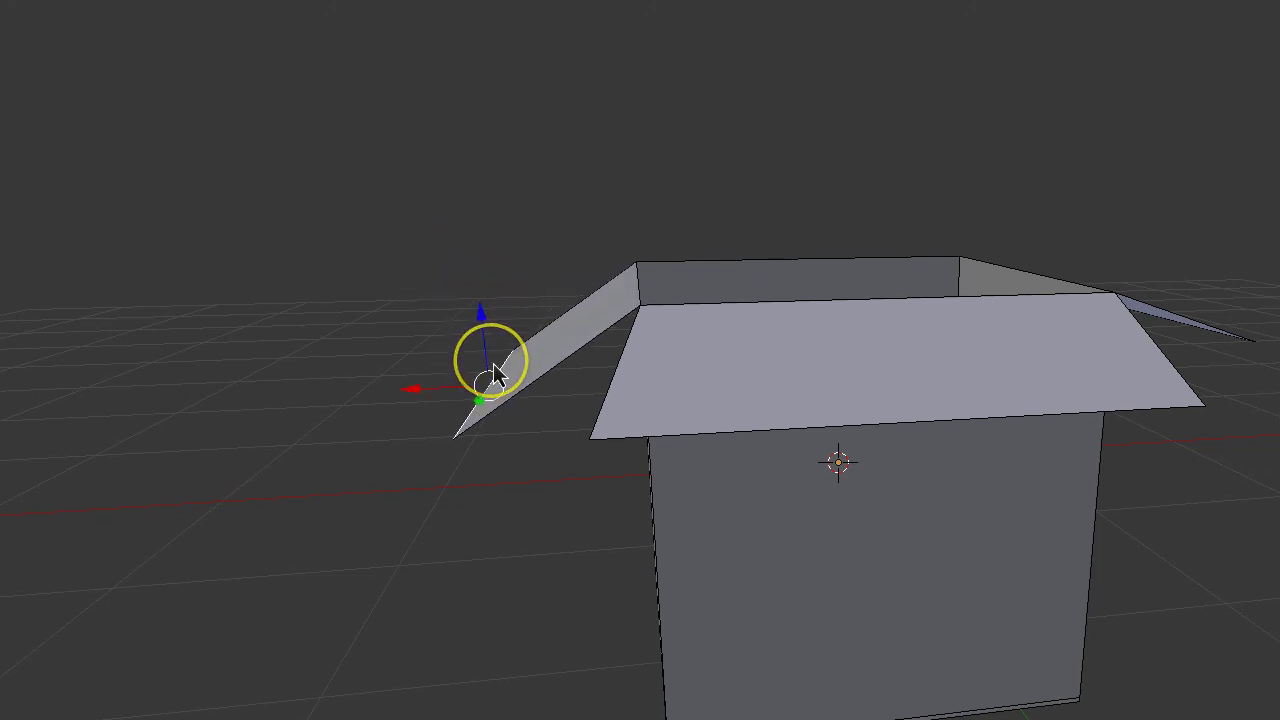
pyautogui.keyDown('shift'); pyautogui.scroll(-5, 560, 490); pyautogui.keyUp('shift')
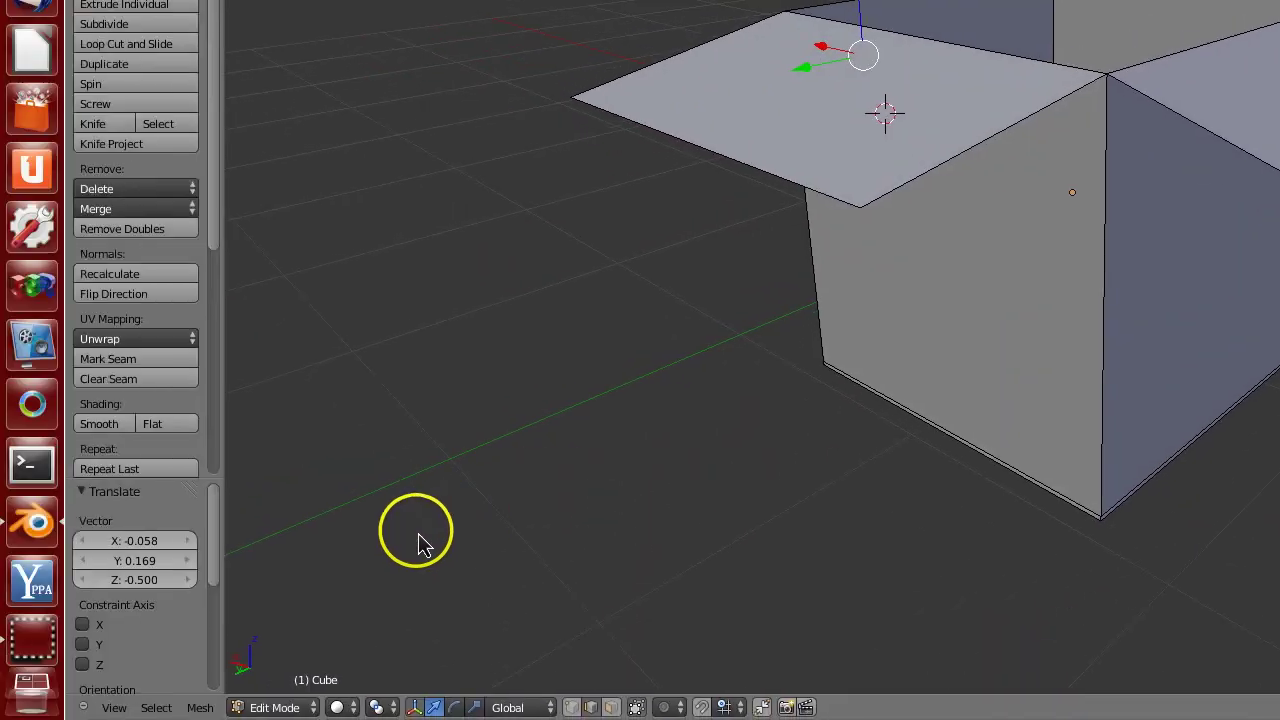
# Exit full-screen view and switch the box back to Object Mode.
pyautogui.click(115, 708)
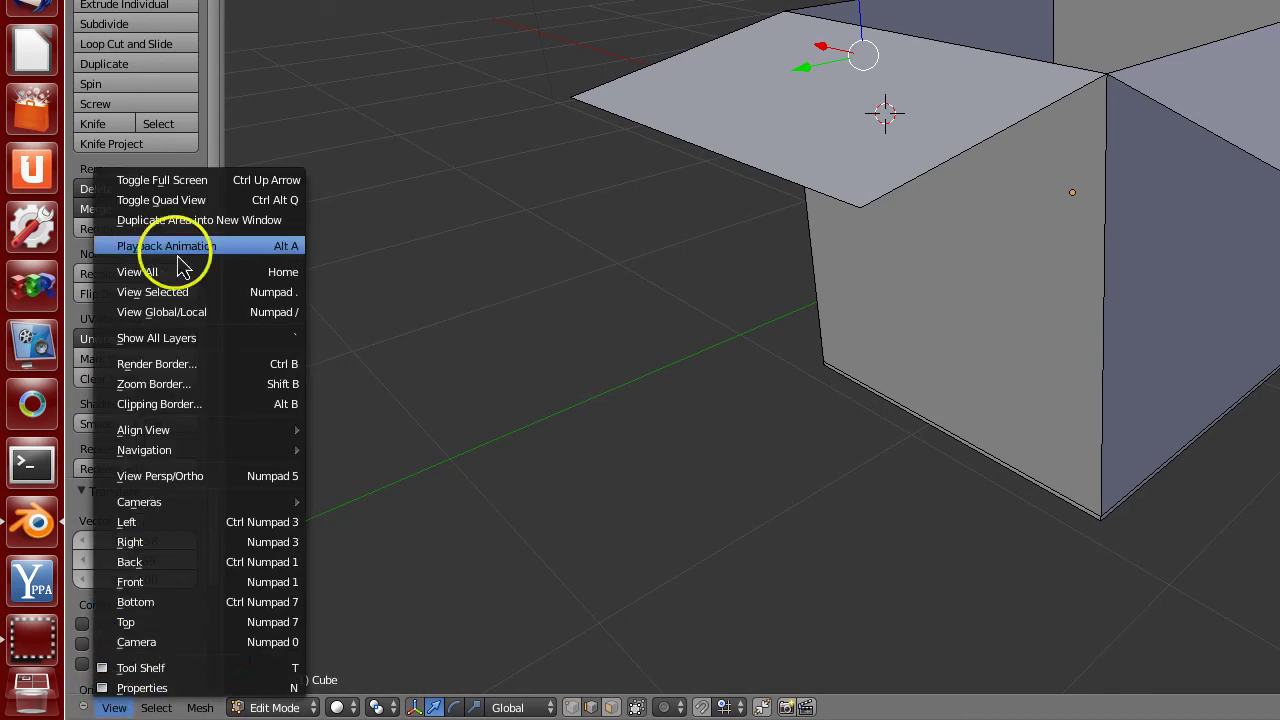
pyautogui.click(178, 240)
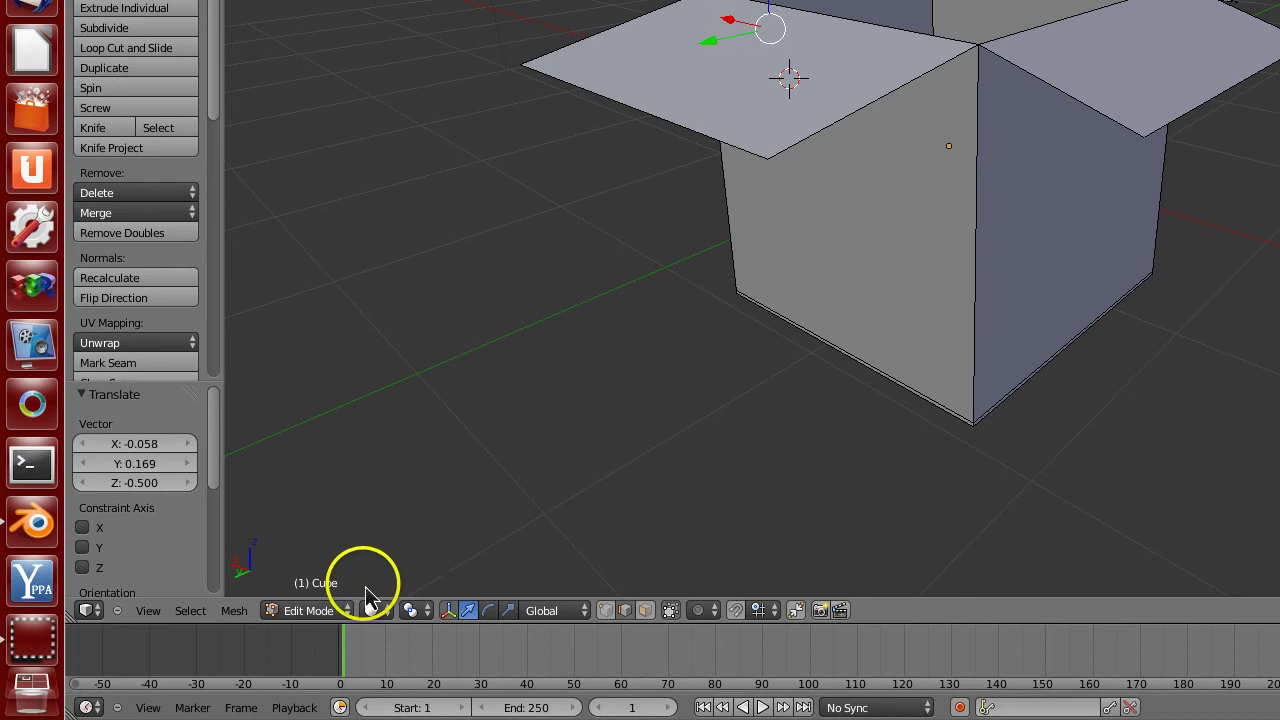
pyautogui.click(350, 628)
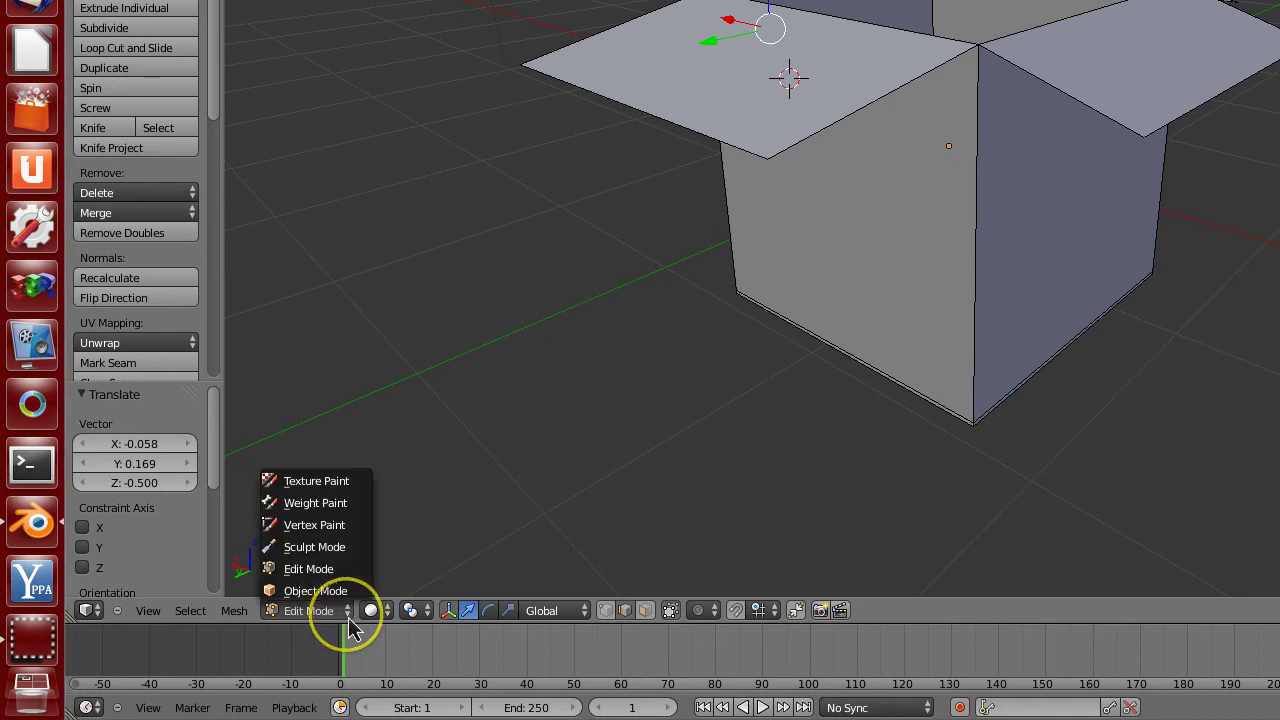
pyautogui.click(344, 592)
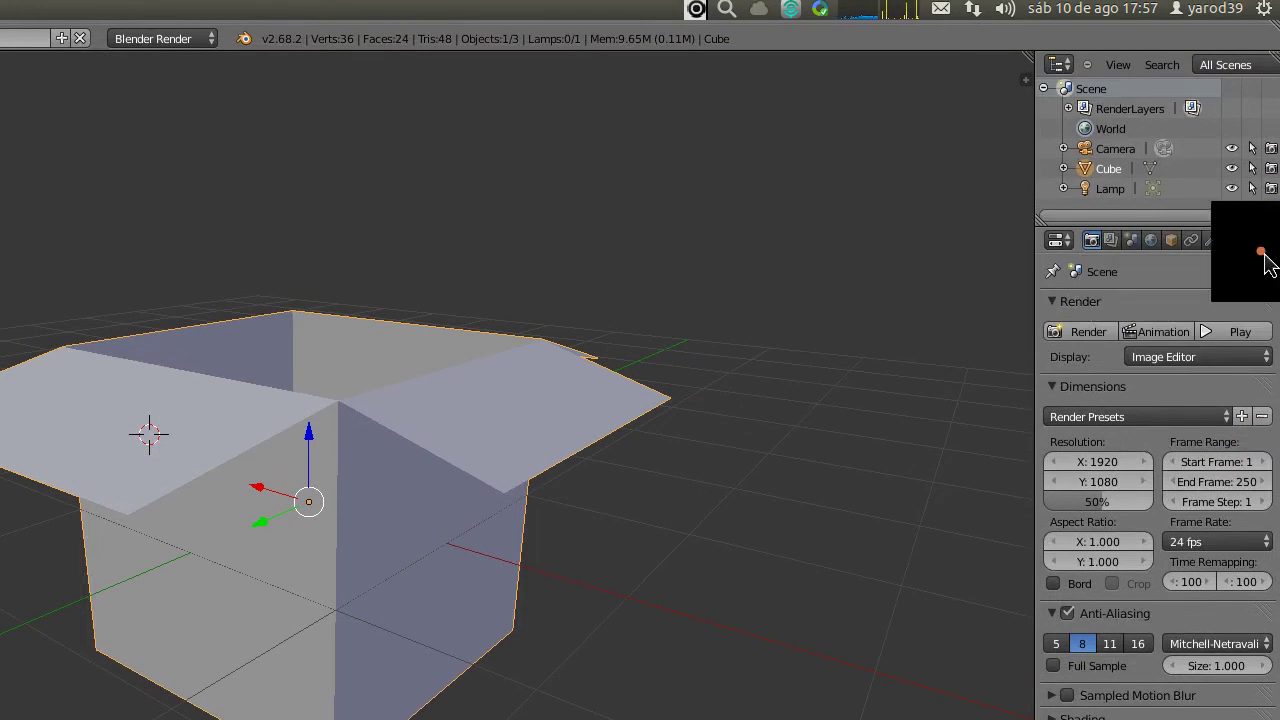
# Set the box material's diffuse colour to orange (R 0.800, G 0.292, B 0.127).
pyautogui.click(1270, 240)
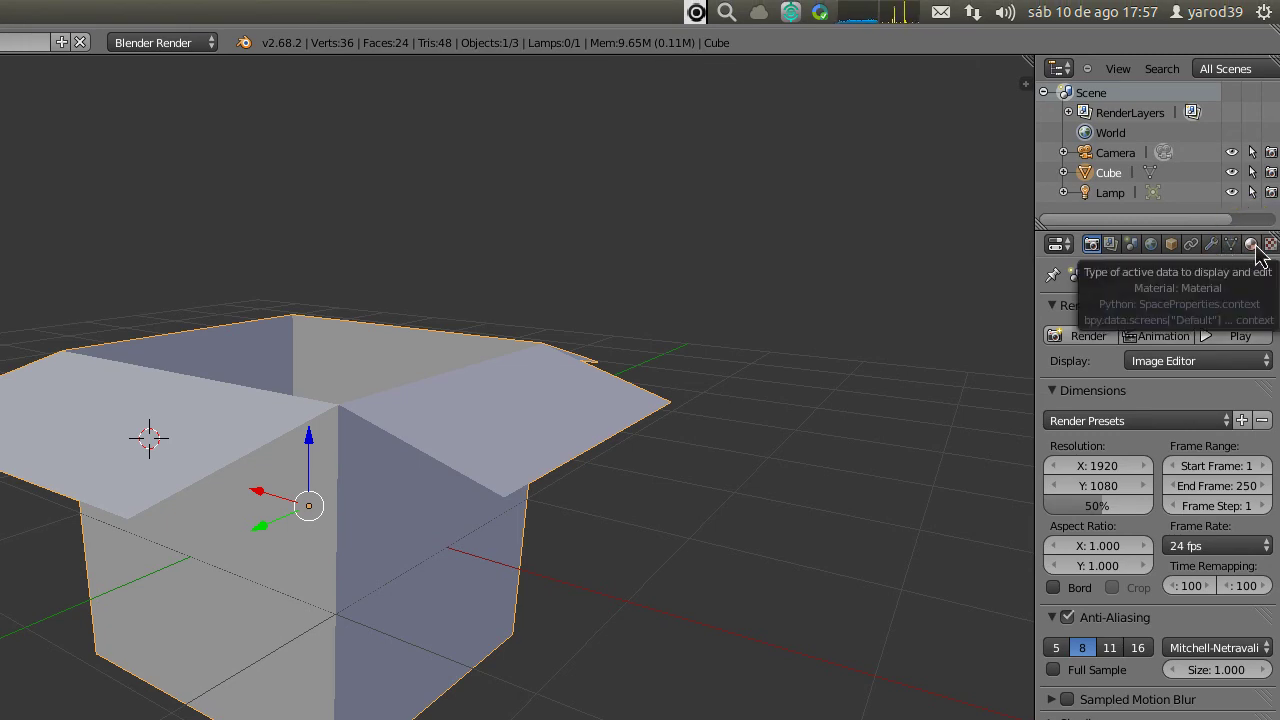
pyautogui.click(1251, 244)
pyautogui.click(1174, 332)
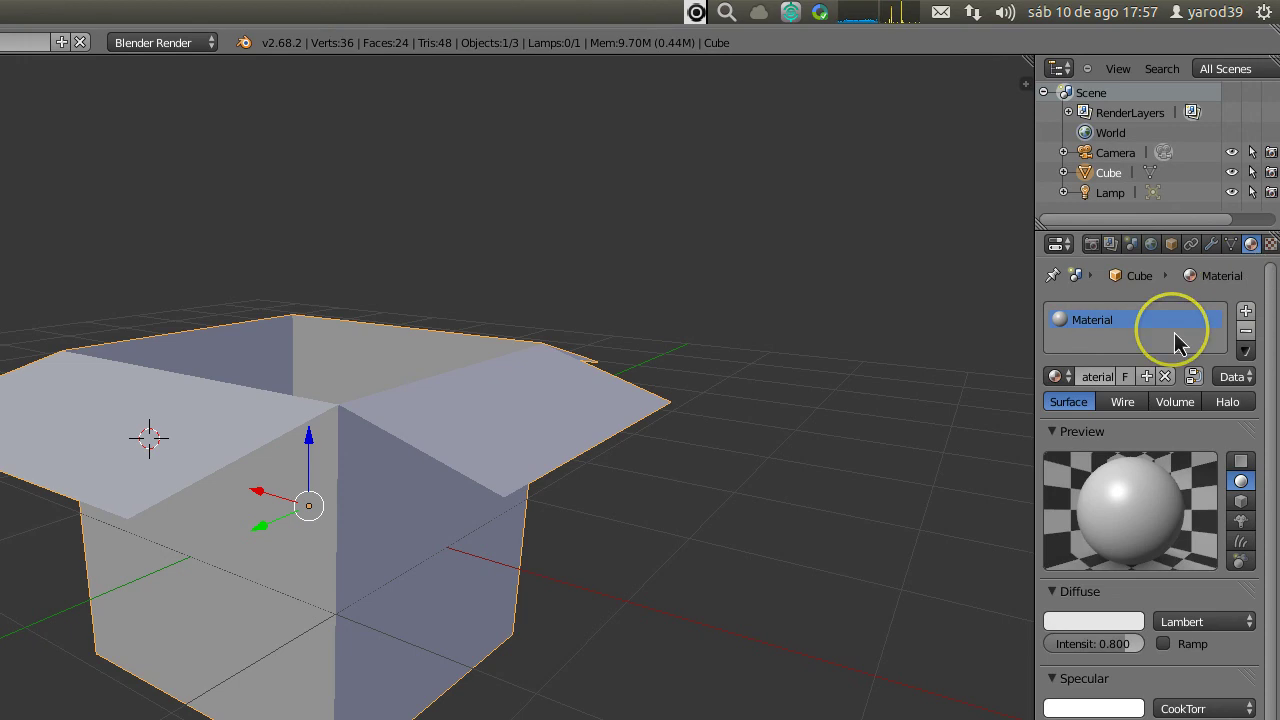
pyautogui.click(1163, 390)
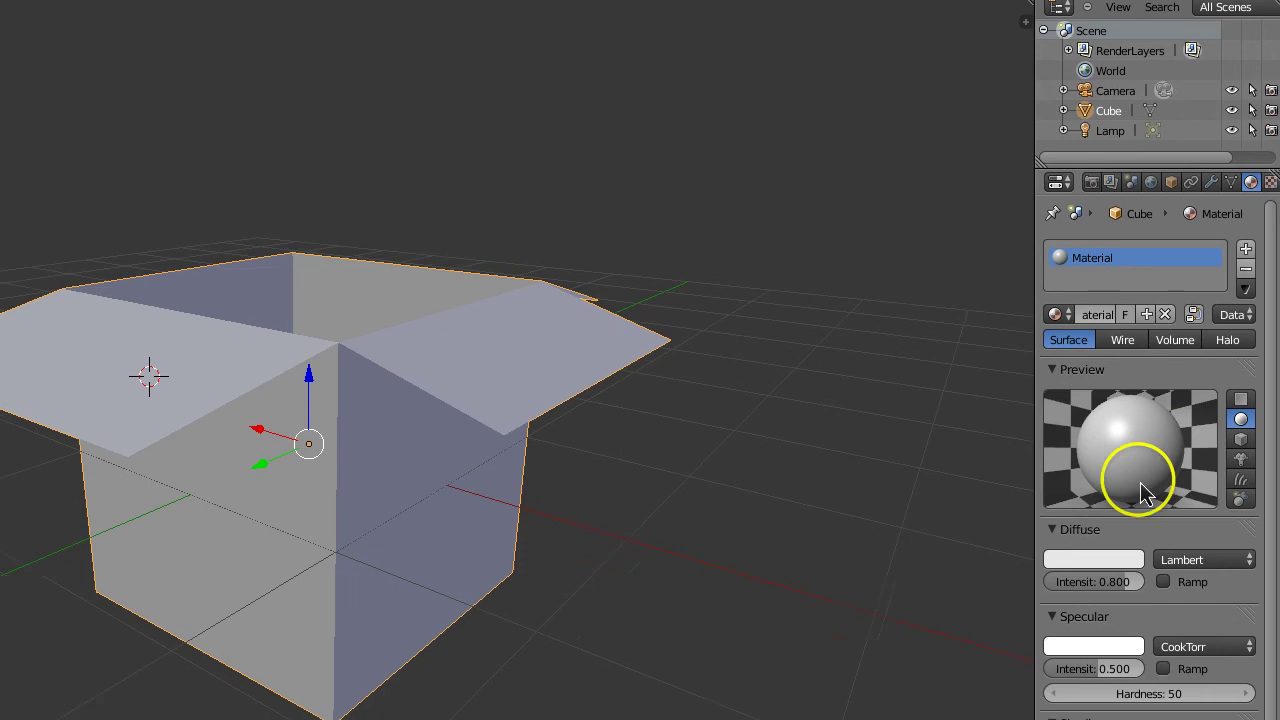
pyautogui.click(1101, 480)
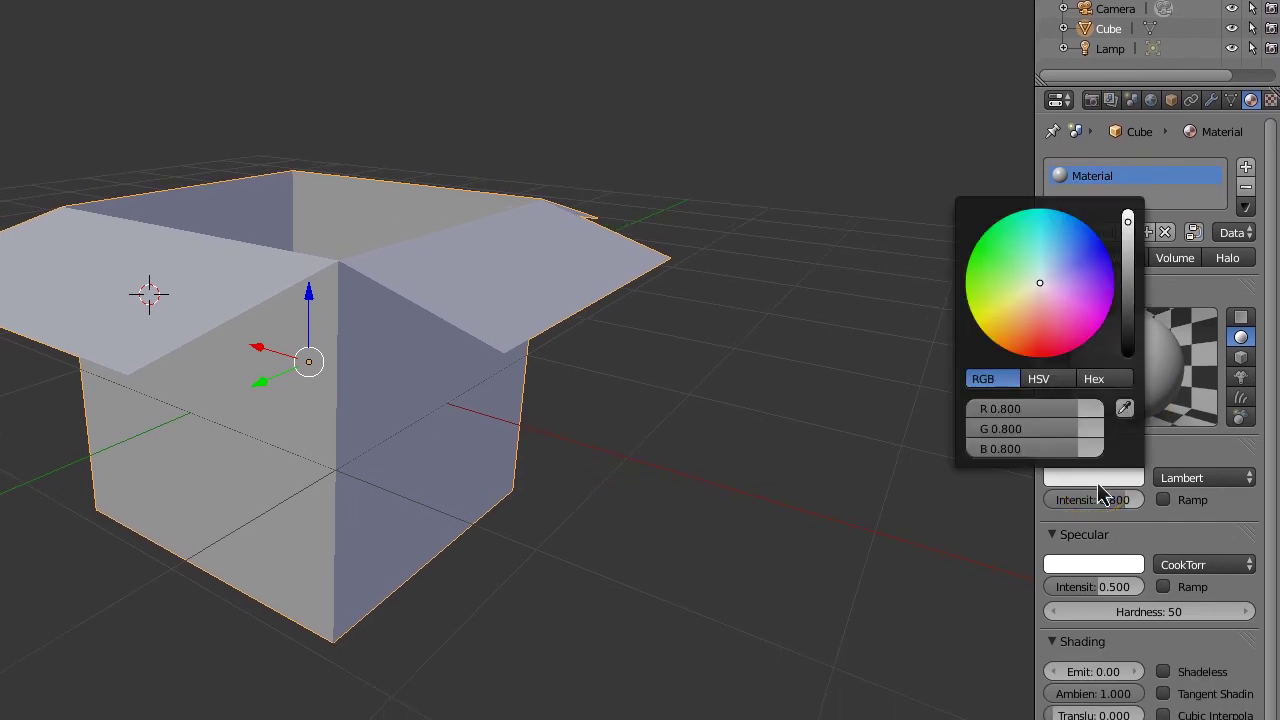
pyautogui.click(1041, 318)
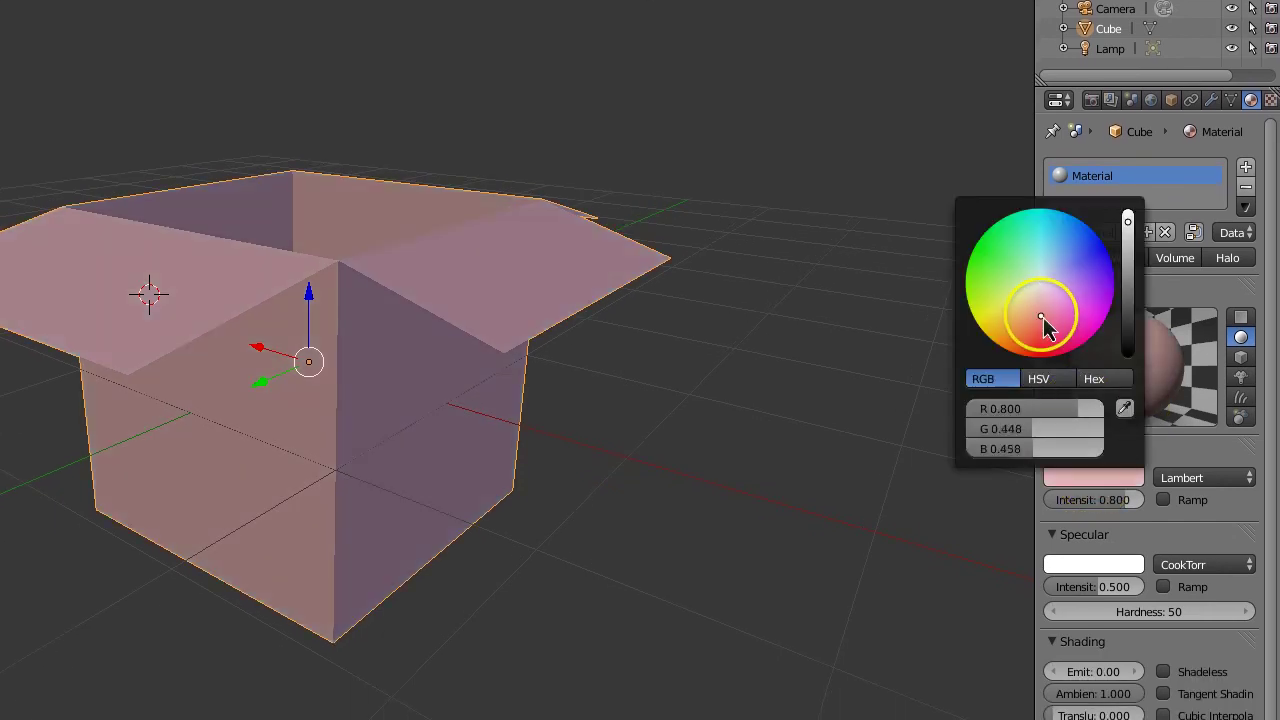
pyautogui.moveTo(1022, 307)
pyautogui.mouseDown()
pyautogui.moveTo(1021, 357)
pyautogui.moveTo(1024, 344)
pyautogui.mouseUp()
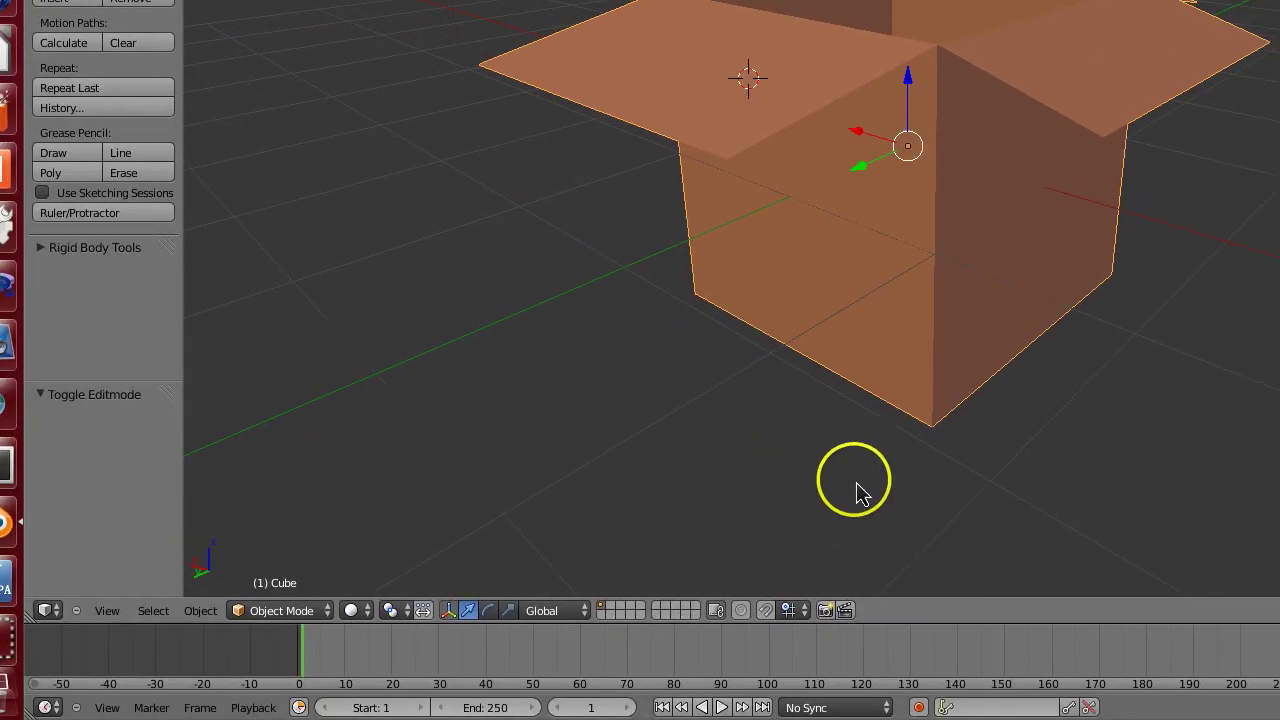
# Orbit around the orange box and zoom out until the camera is also in view.
pyautogui.moveTo(847, 485)
pyautogui.mouseDown(button='middle')
pyautogui.moveTo(429, 492)
pyautogui.moveTo(489, 503)
pyautogui.mouseUp(button='middle')
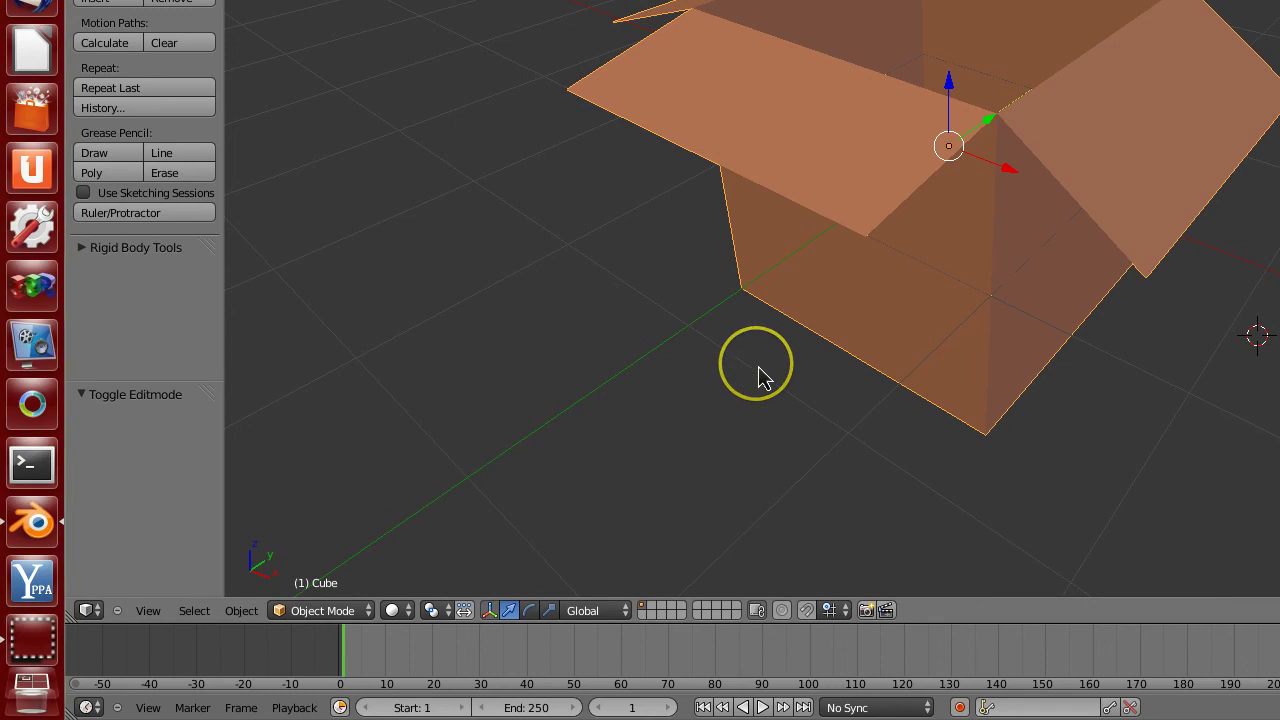
pyautogui.scroll(-4, 806, 430)
pyautogui.scroll(-1, 806, 430)
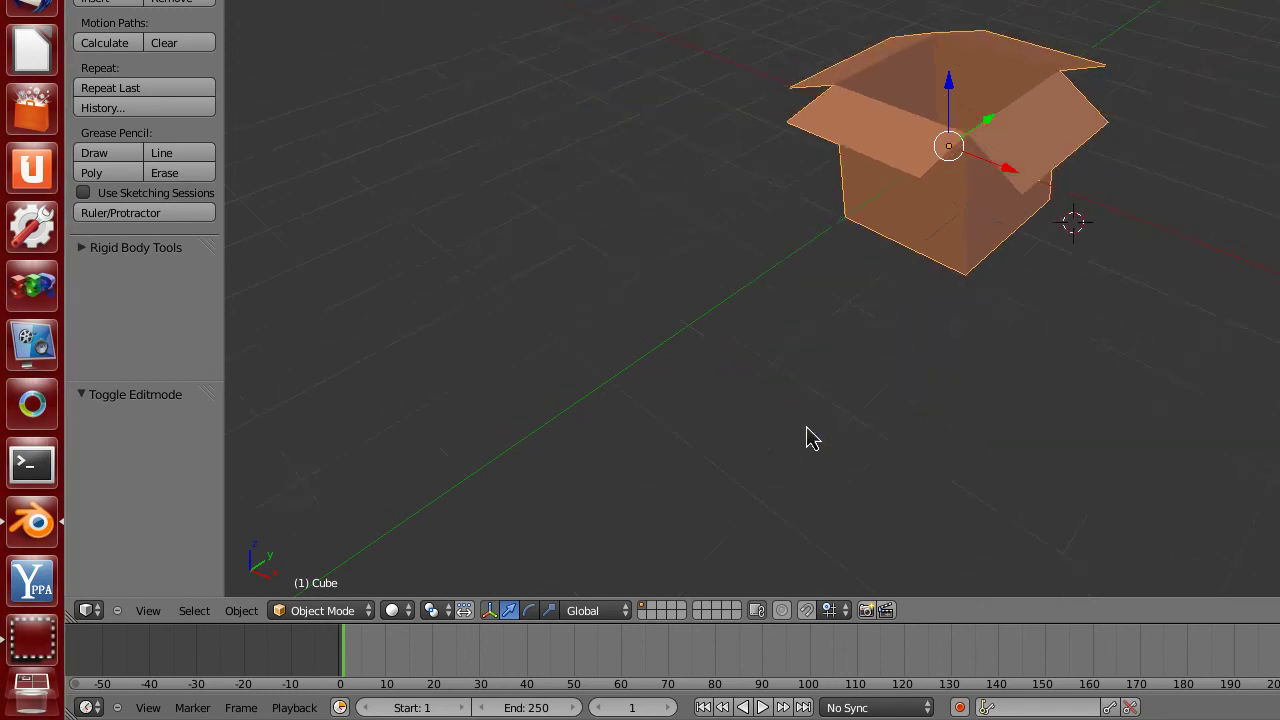
pyautogui.scroll(-1, 806, 430)
pyautogui.scroll(-1, 807, 430)
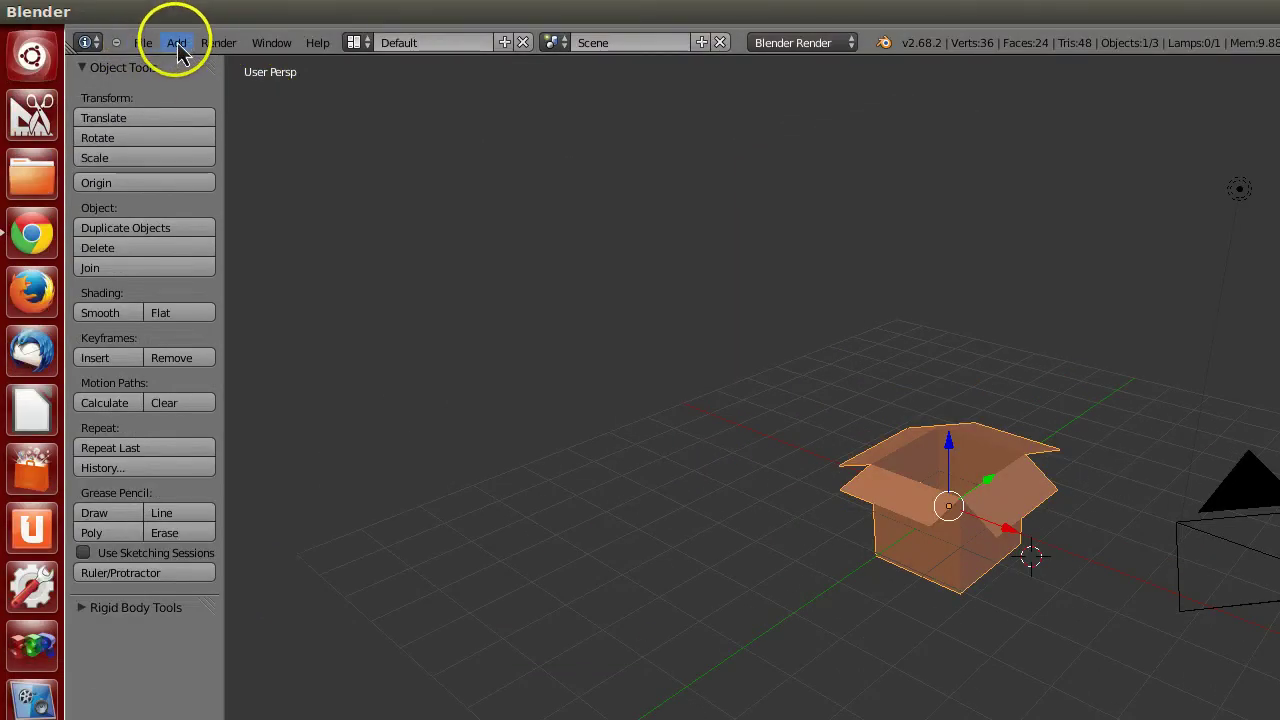
# Add a plane and scale it up to about 9.8 as a floor under the box.
pyautogui.click(177, 45)
pyautogui.moveTo(196, 63)
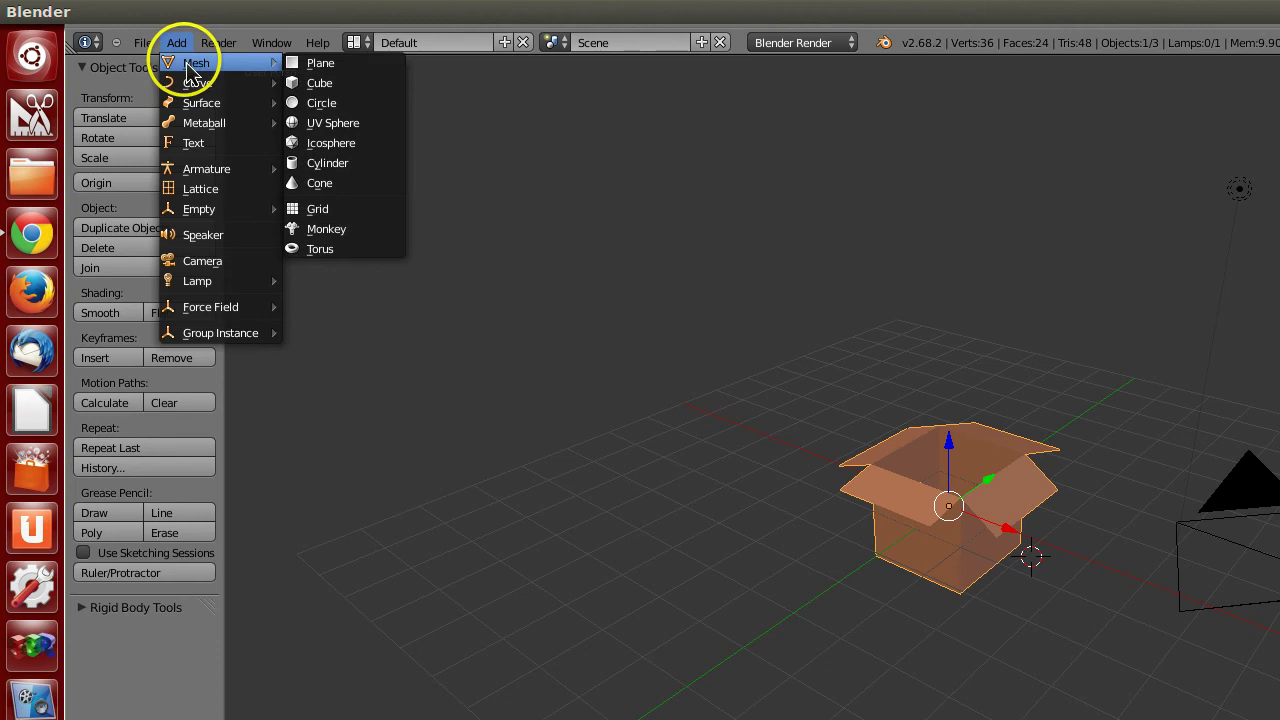
pyautogui.click(320, 63)
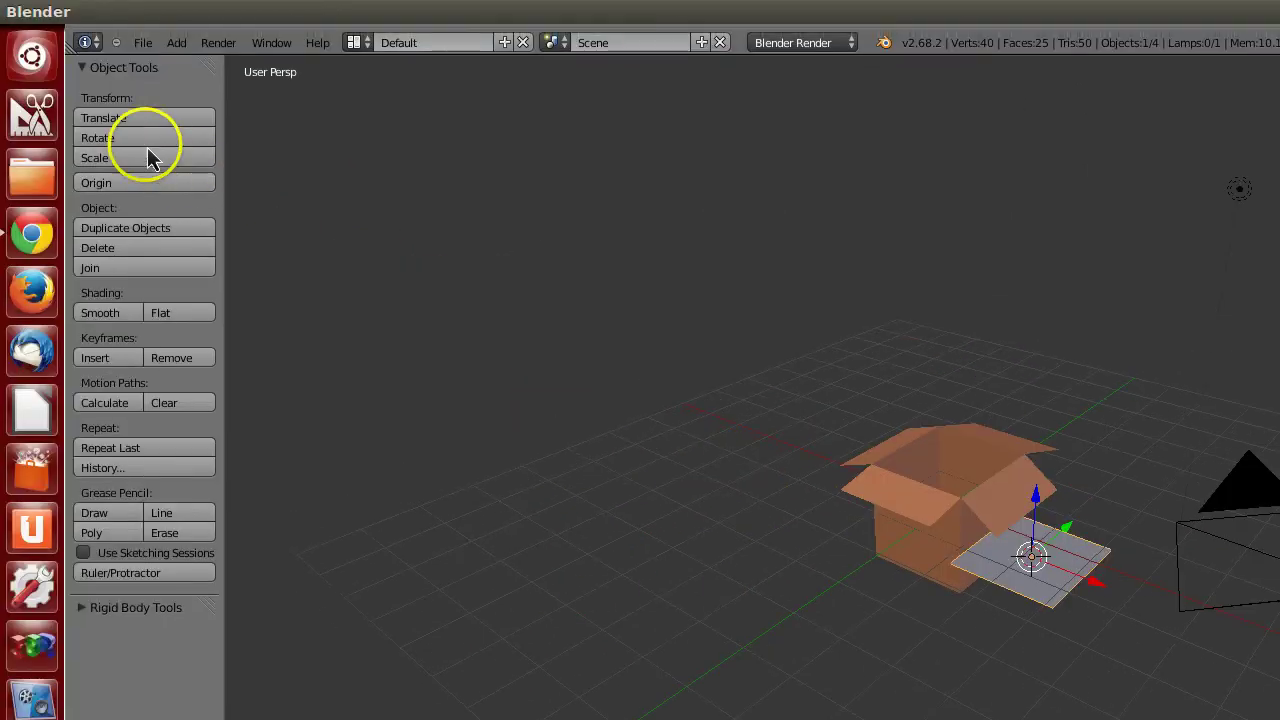
pyautogui.click(143, 165)
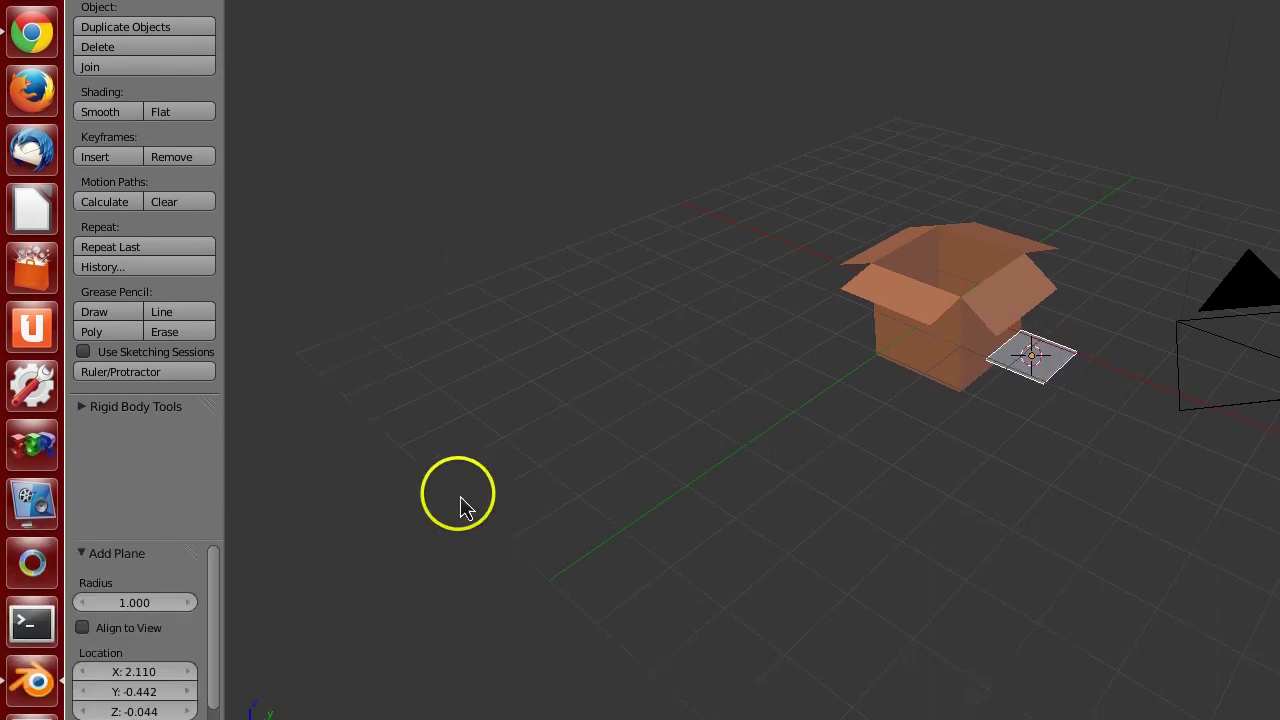
pyautogui.click(400, 488)
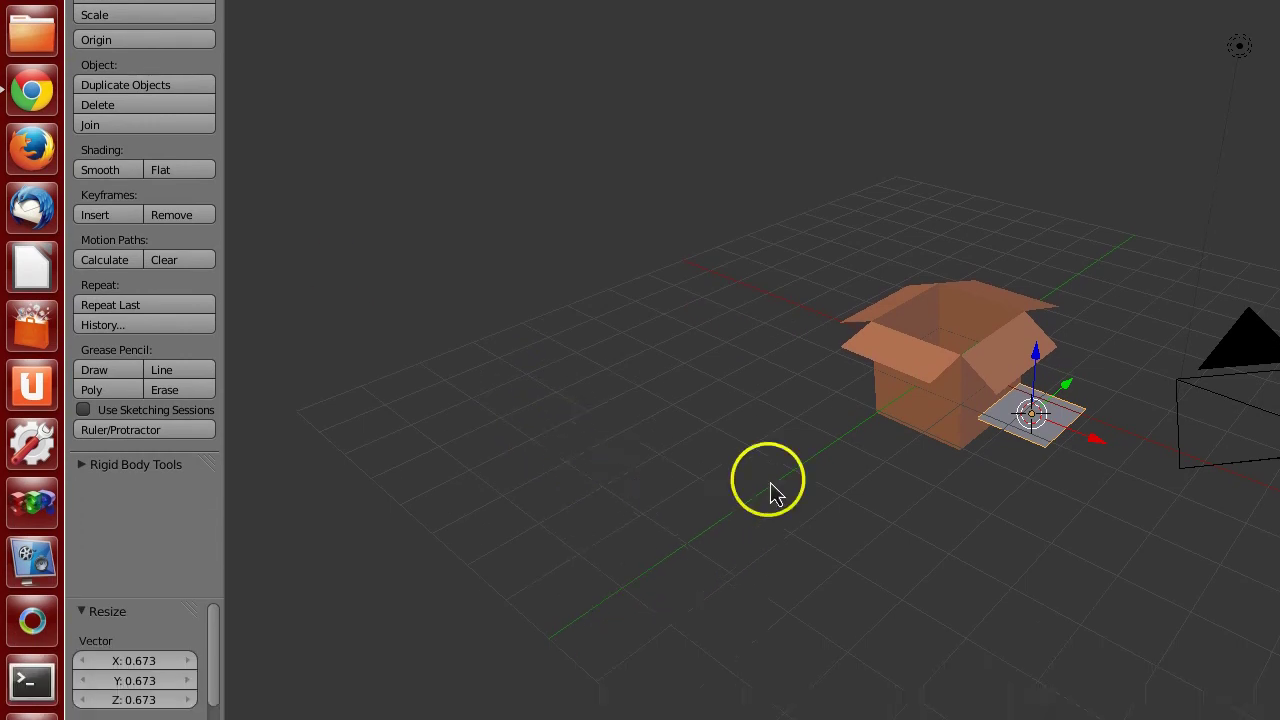
pyautogui.press('s')
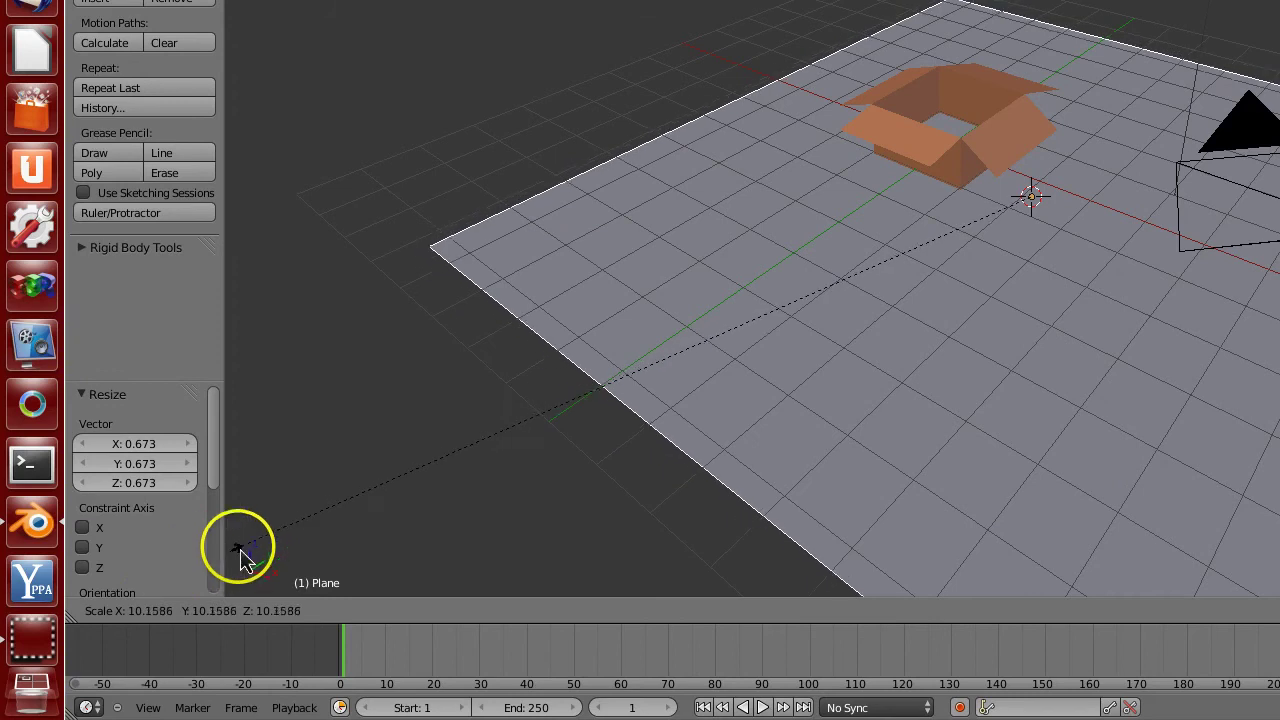
pyautogui.click(262, 562)
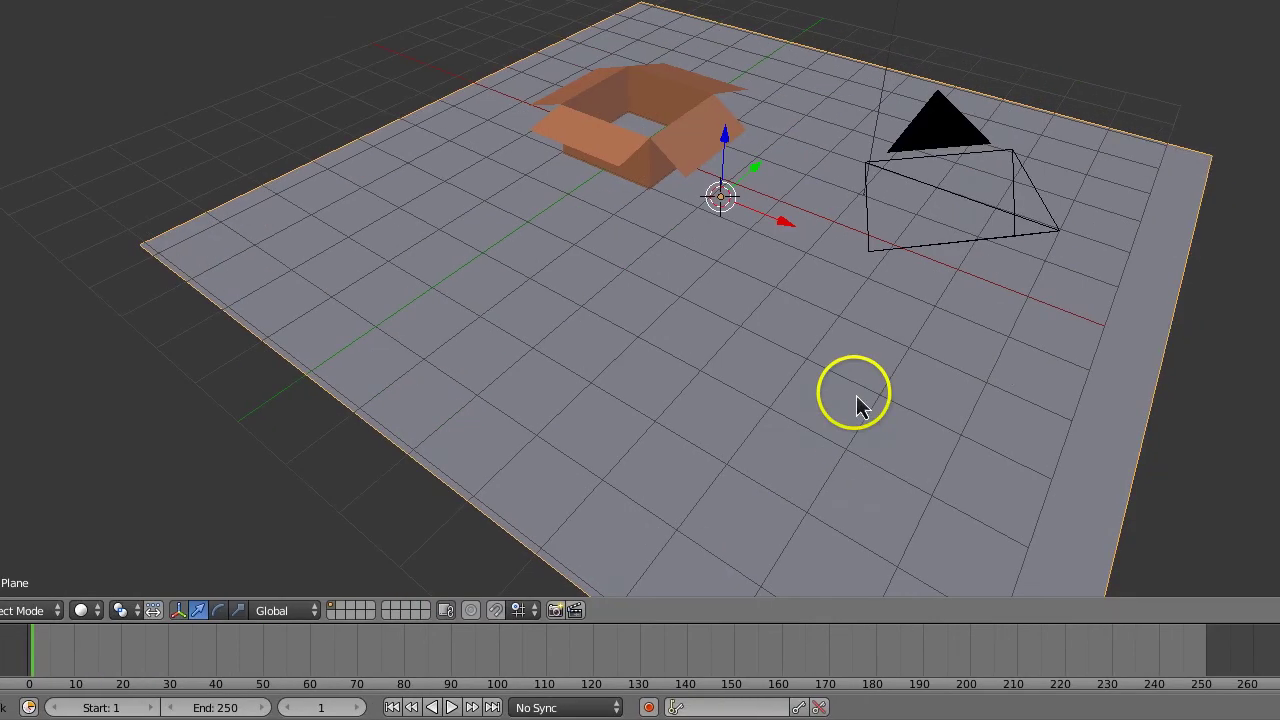
pyautogui.moveTo(858, 405)
pyautogui.mouseDown(button='middle')
pyautogui.moveTo(843, 372)
pyautogui.moveTo(766, 306)
pyautogui.moveTo(740, 420)
pyautogui.moveTo(692, 345)
pyautogui.moveTo(703, 346)
pyautogui.mouseUp(button='middle')
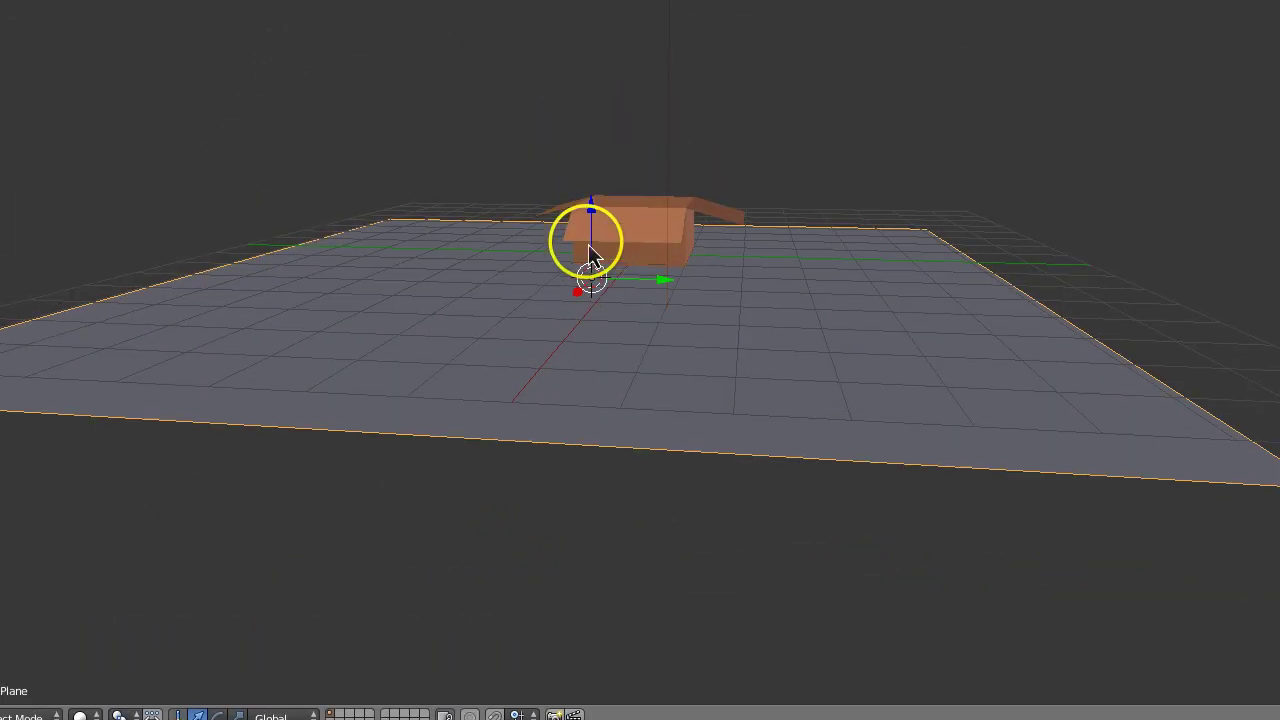
# Raise the cardboard box so it rests on top of the plane, then select the plane.
pyautogui.rightClick(596, 257)
pyautogui.press('s')
pyautogui.press('z')
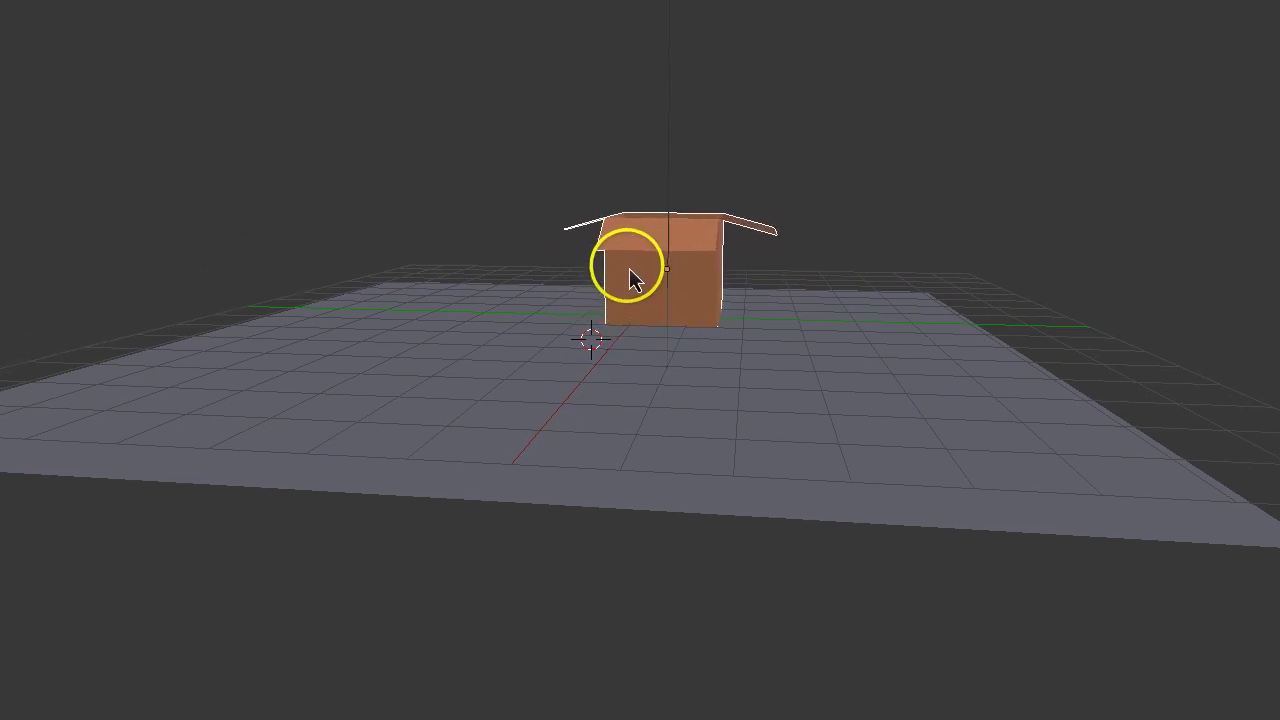
pyautogui.moveTo(635, 259); pyautogui.dragTo(651, 276)
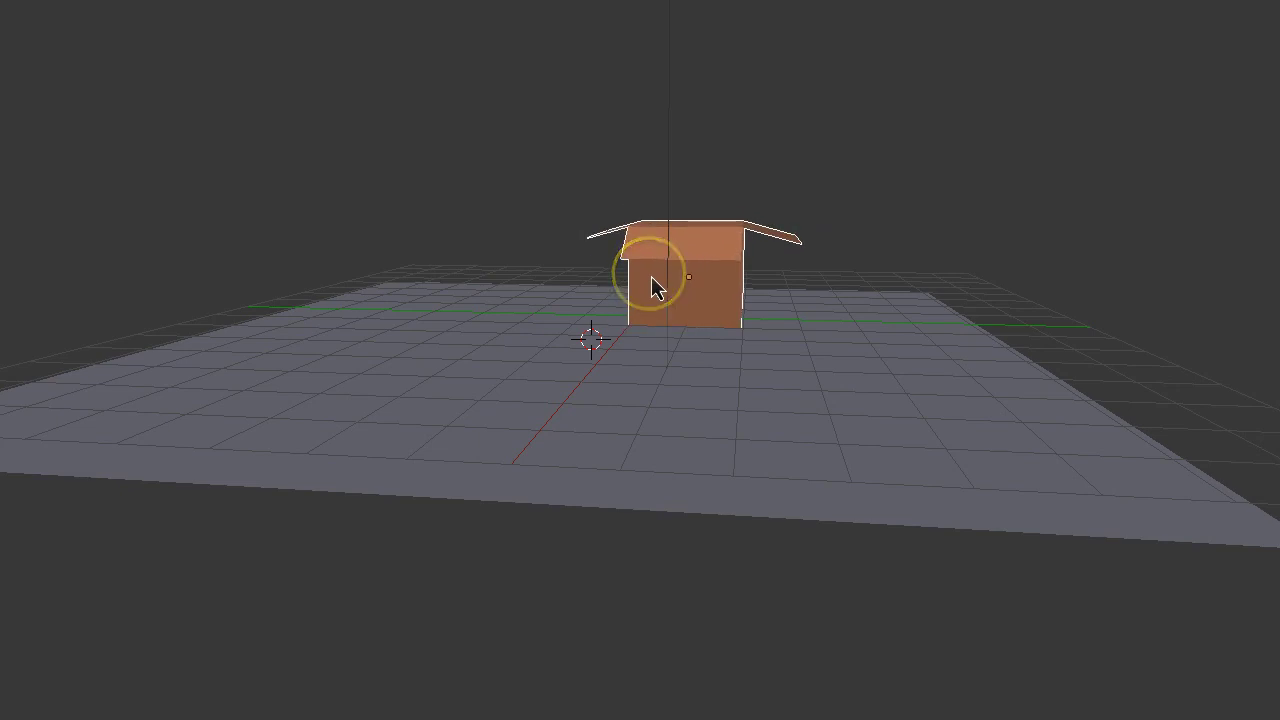
pyautogui.rightClick(651, 276)
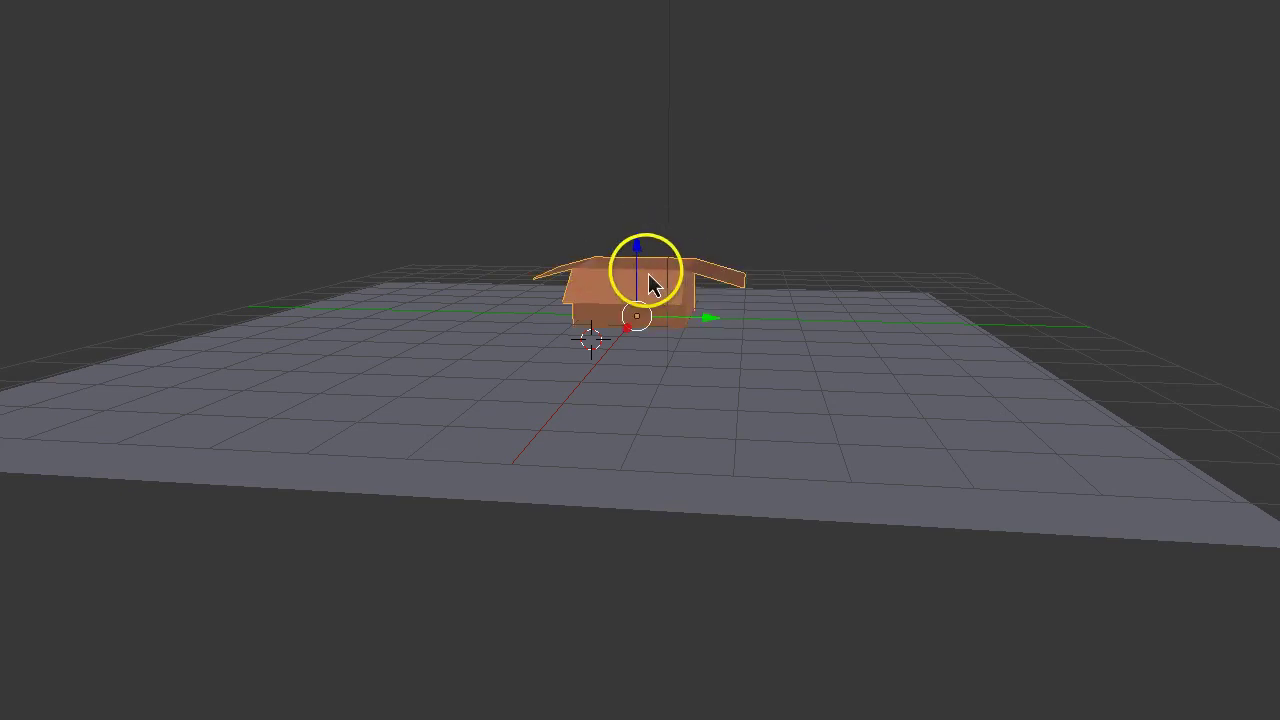
pyautogui.press('g')
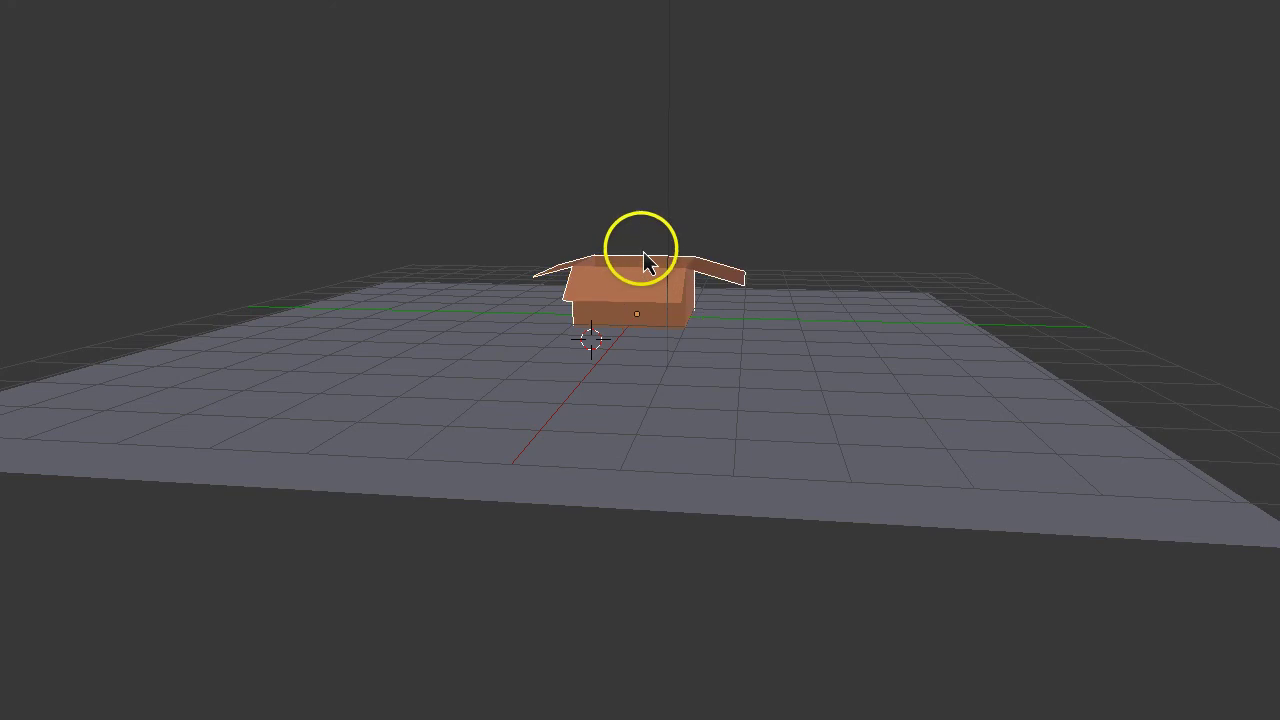
pyautogui.keyDown('shift'); pyautogui.scroll(4, 643, 252); pyautogui.keyUp('shift')
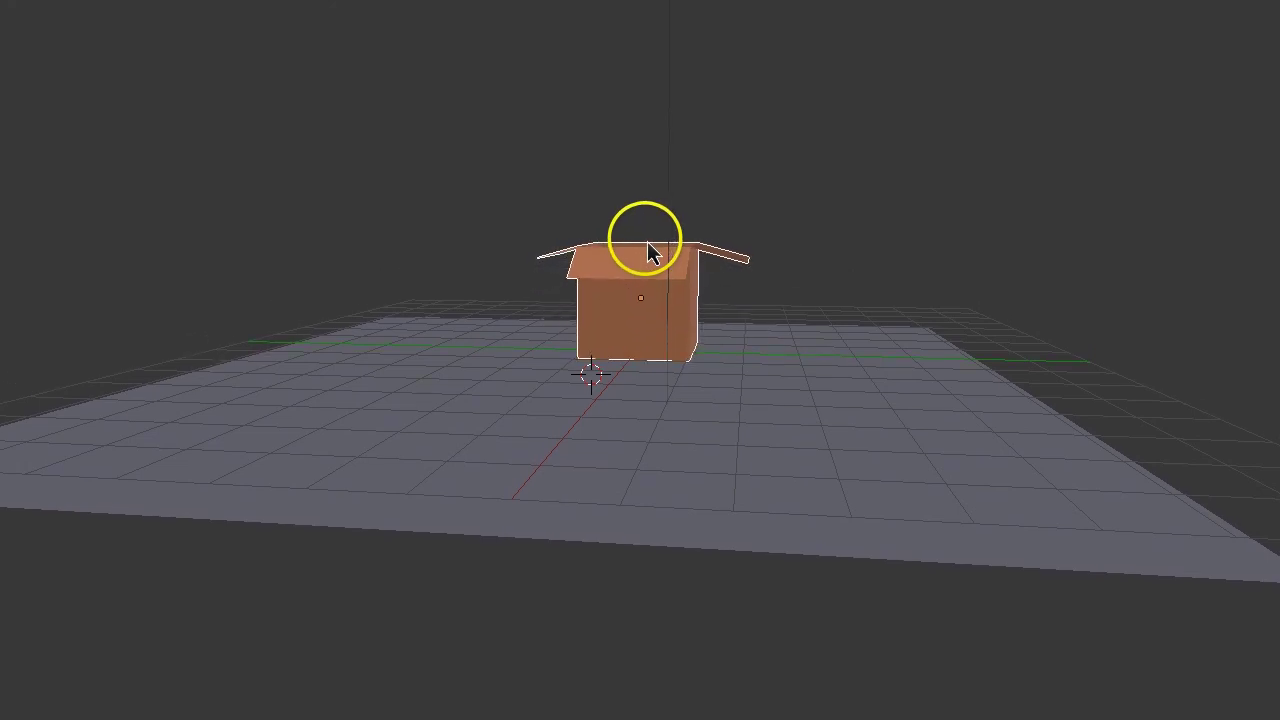
pyautogui.click(648, 244)
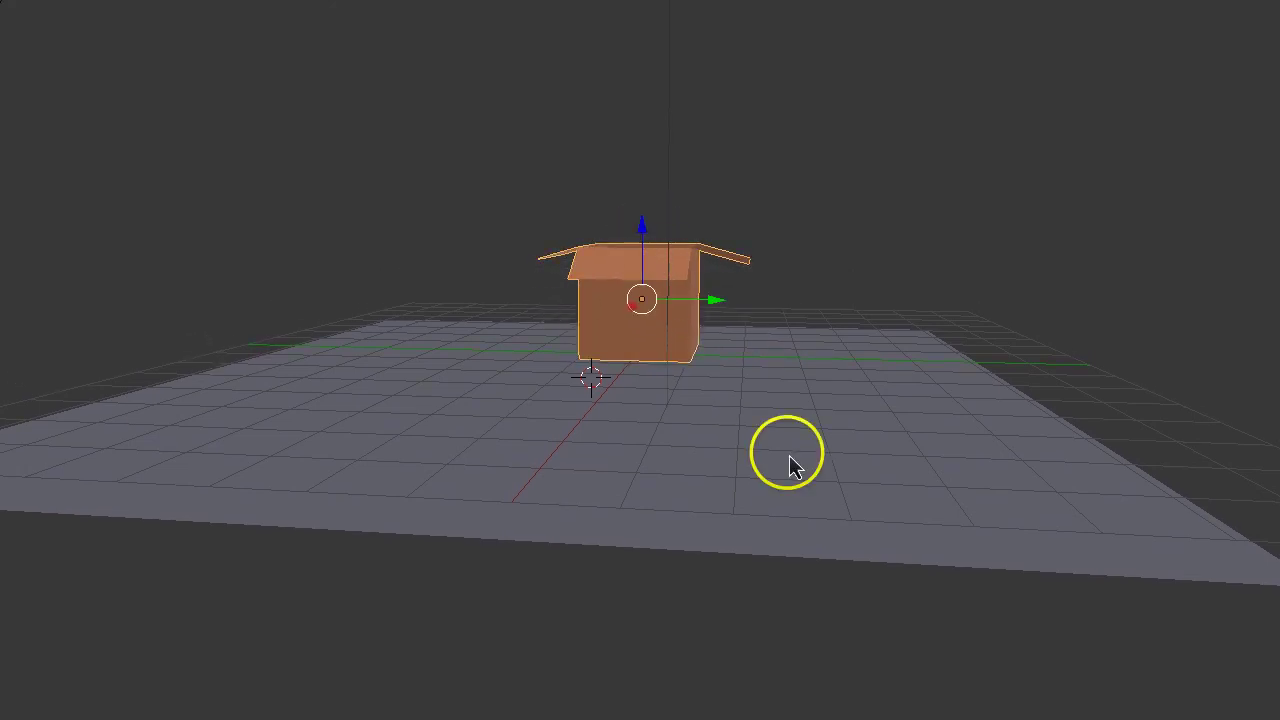
pyautogui.moveTo(810, 472)
pyautogui.mouseDown(button='middle')
pyautogui.moveTo(726, 486)
pyautogui.moveTo(580, 417)
pyautogui.moveTo(546, 374)
pyautogui.moveTo(575, 492)
pyautogui.moveTo(720, 491)
pyautogui.moveTo(700, 418)
pyautogui.moveTo(700, 429)
pyautogui.mouseUp(button='middle')
pyautogui.rightClick(640, 420)
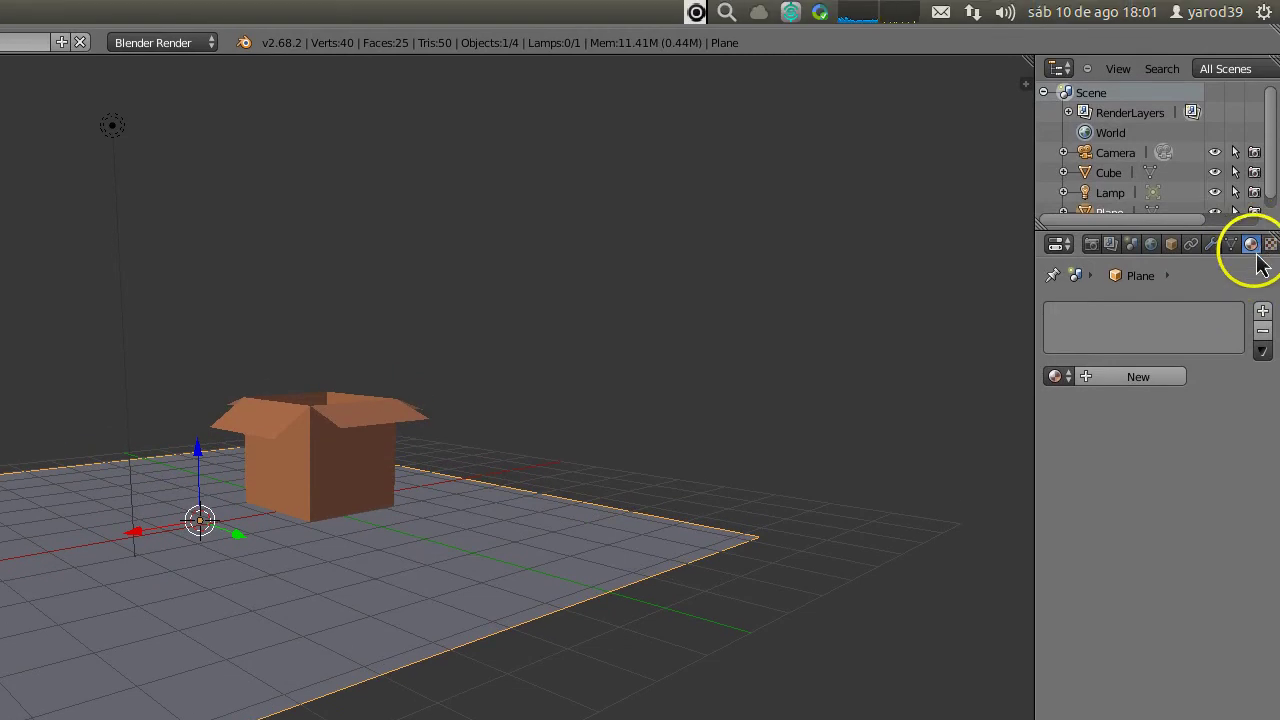
# Give the ground plane a new material with a purple diffuse colour.
pyautogui.click(1250, 278)
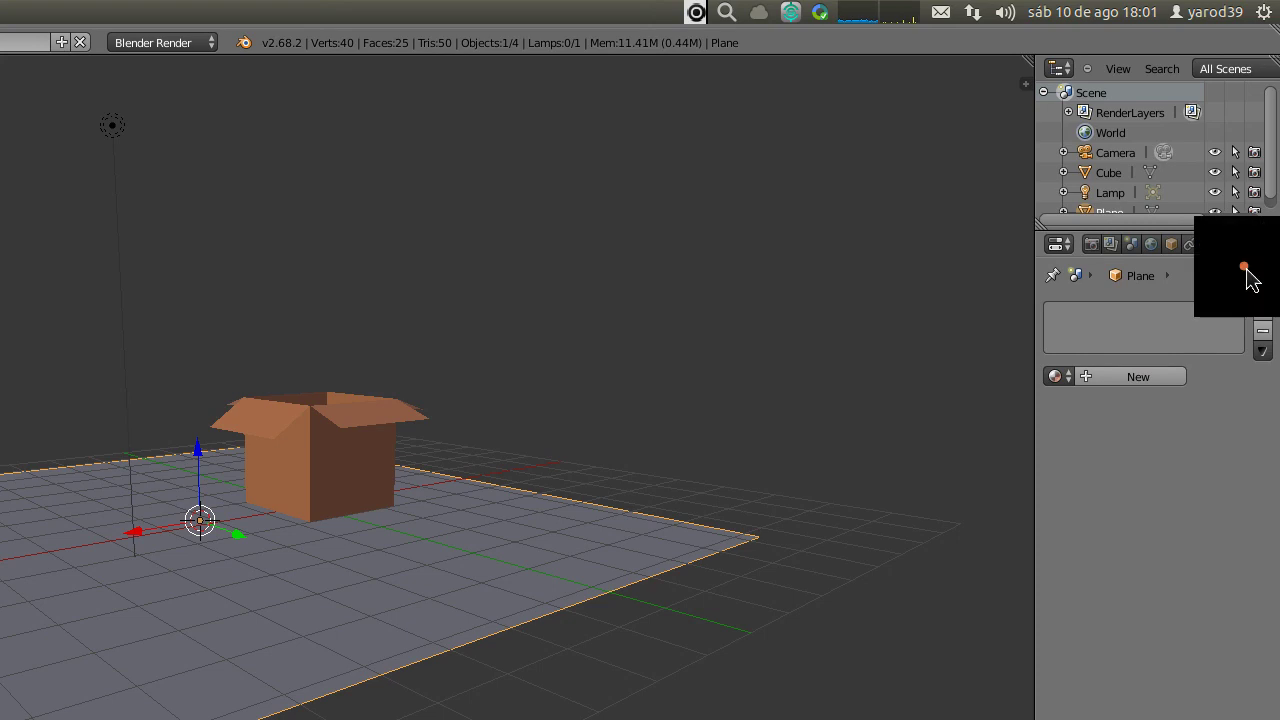
pyautogui.click(1134, 308)
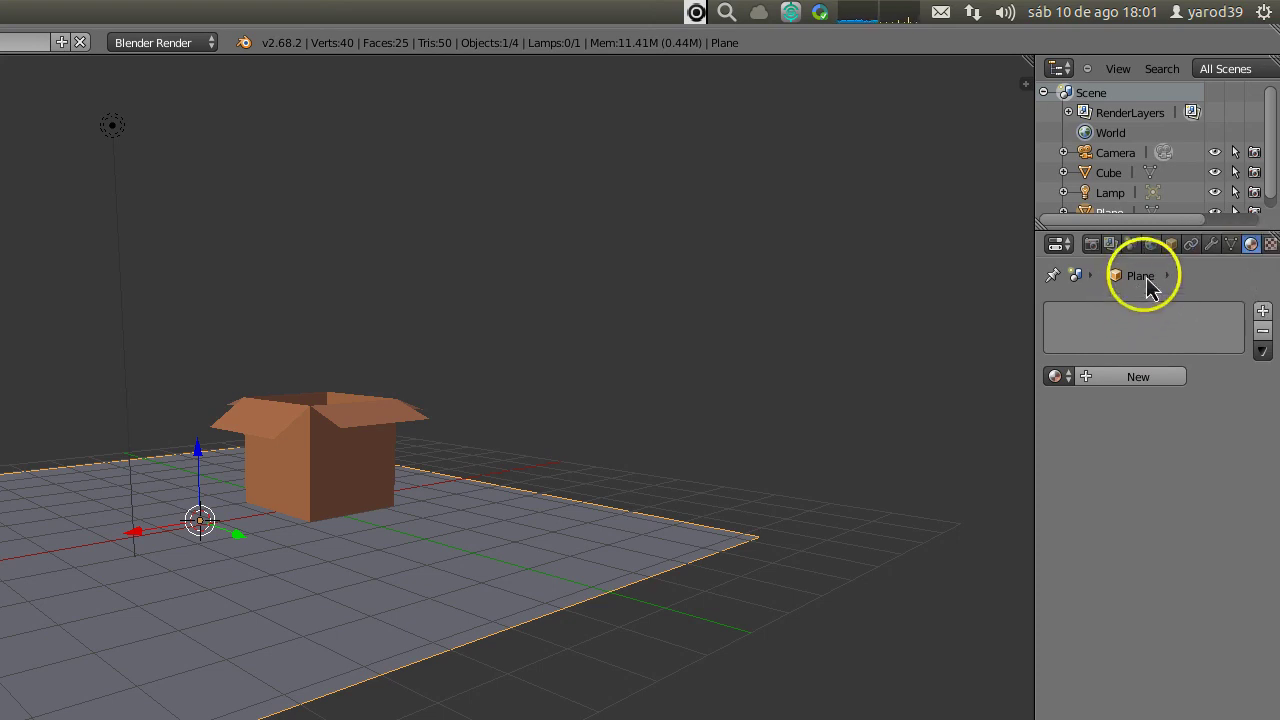
pyautogui.click(1160, 388)
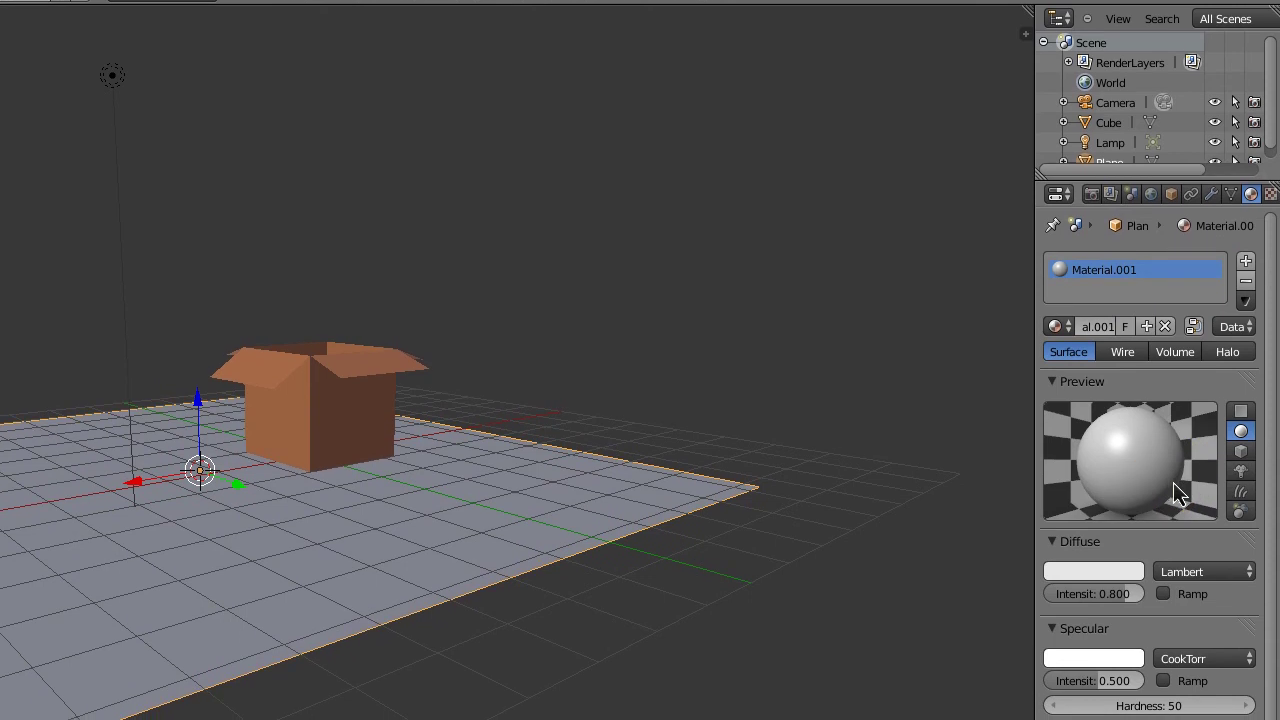
pyautogui.rightClick(1172, 491)
pyautogui.click(1131, 490)
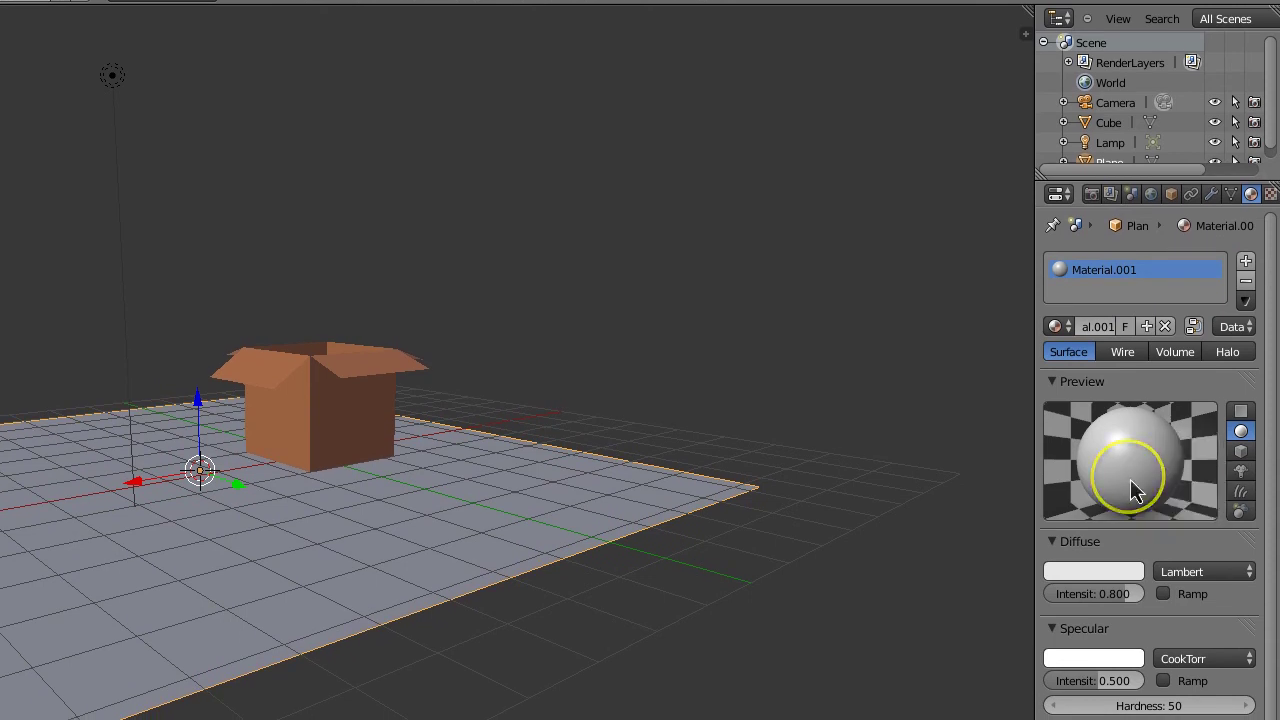
pyautogui.click(1136, 487)
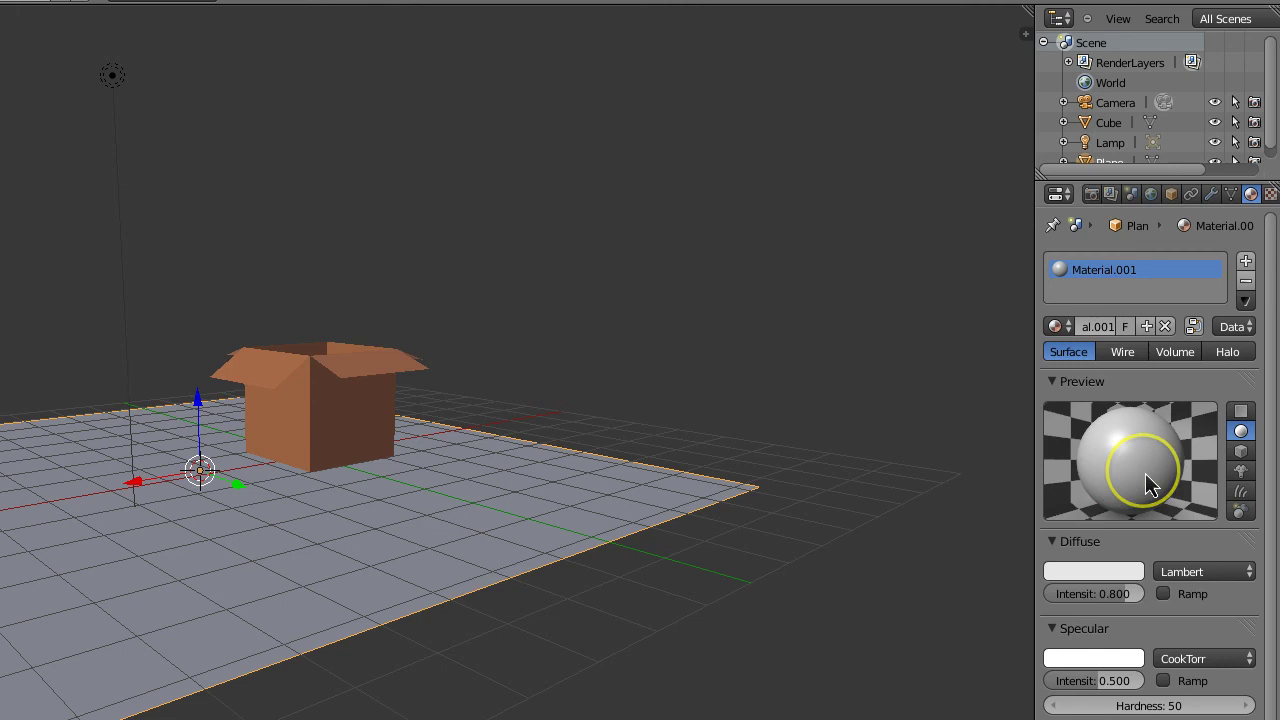
pyautogui.rightClick(1148, 485)
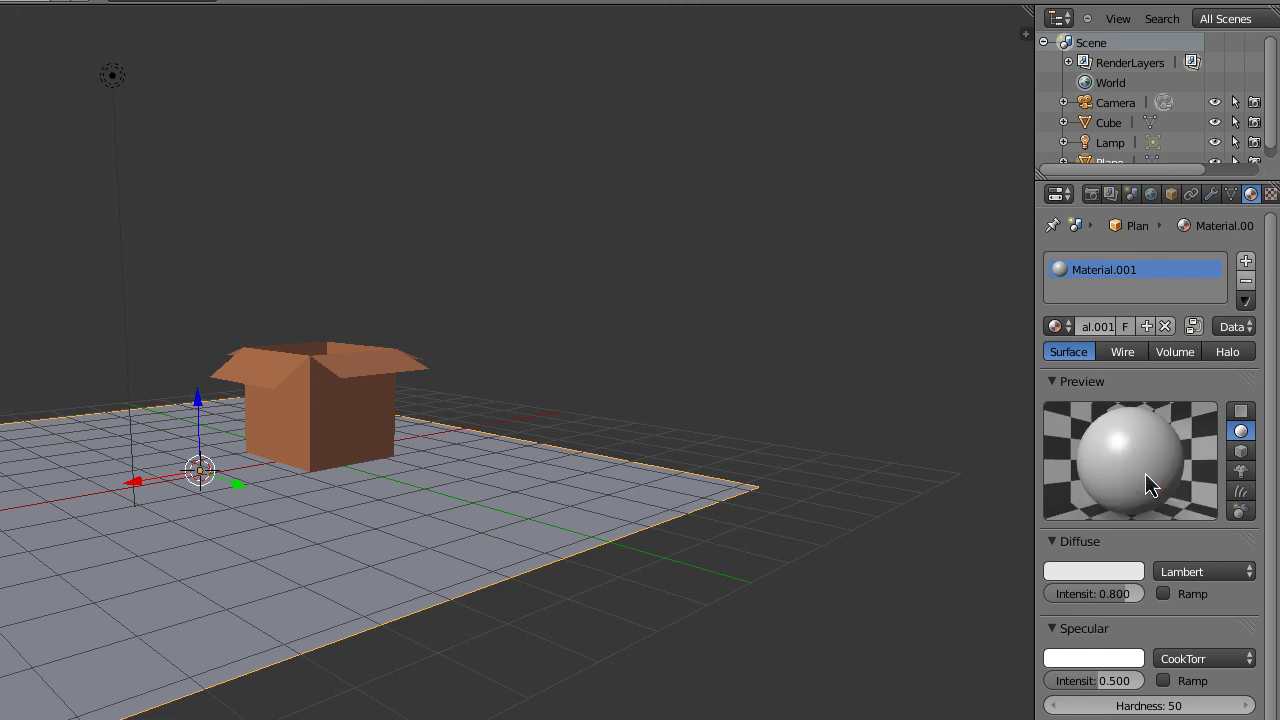
pyautogui.click(1105, 574)
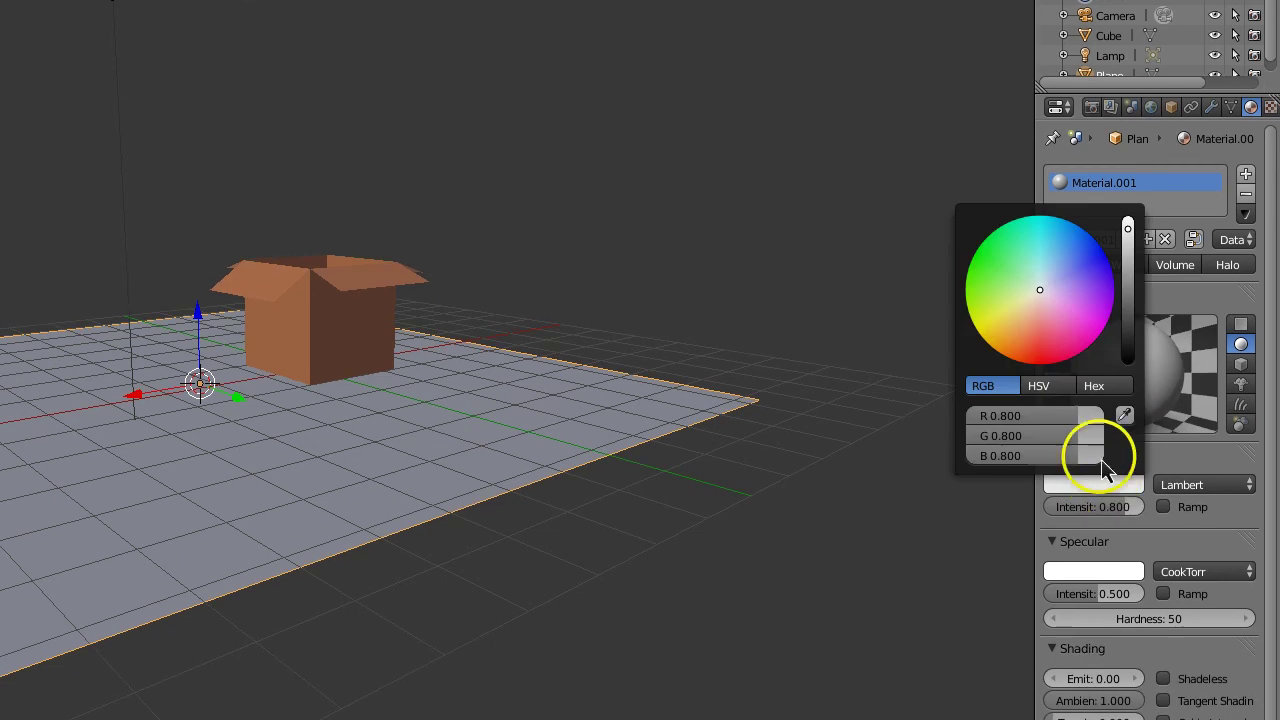
pyautogui.click(1032, 316)
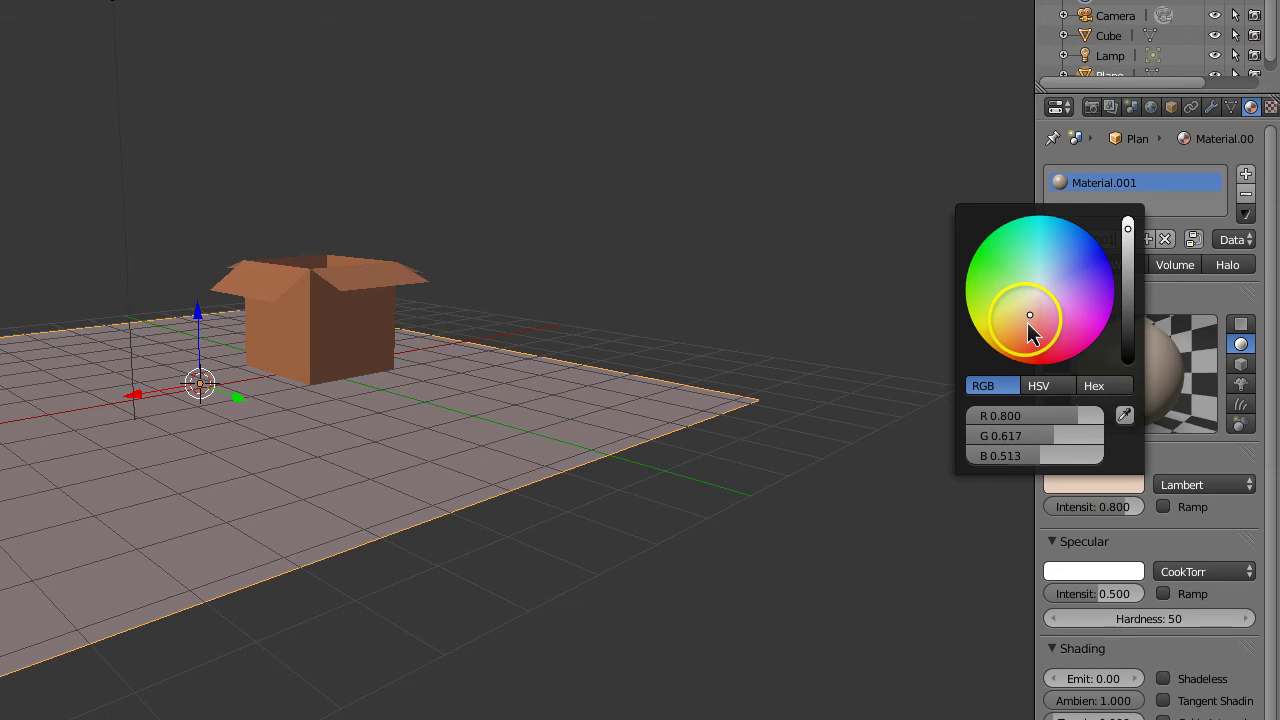
pyautogui.click(1097, 271)
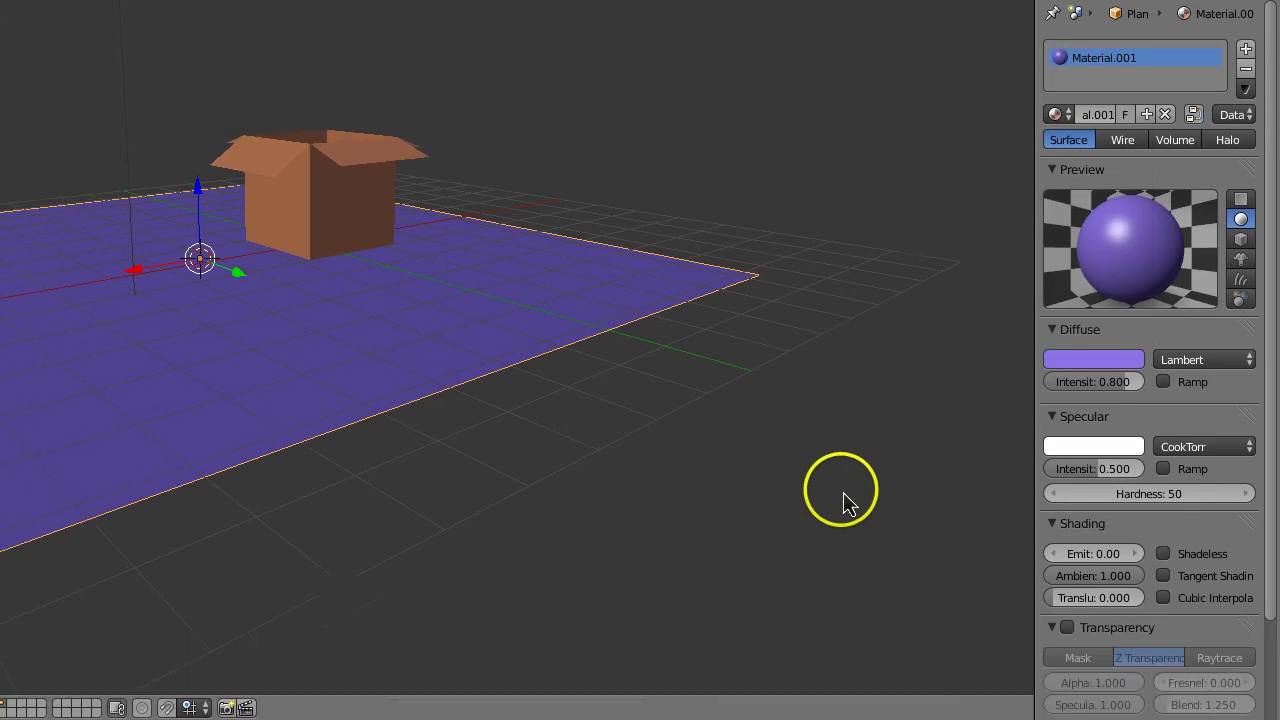
# View the purple plane and orange box through the camera with Numpad 0.
pyautogui.moveTo(737, 440)
pyautogui.mouseDown(button='middle')
pyautogui.moveTo(426, 354)
pyautogui.moveTo(469, 434)
pyautogui.moveTo(503, 410)
pyautogui.mouseUp(button='middle')
pyautogui.scroll(-2, 503, 405)
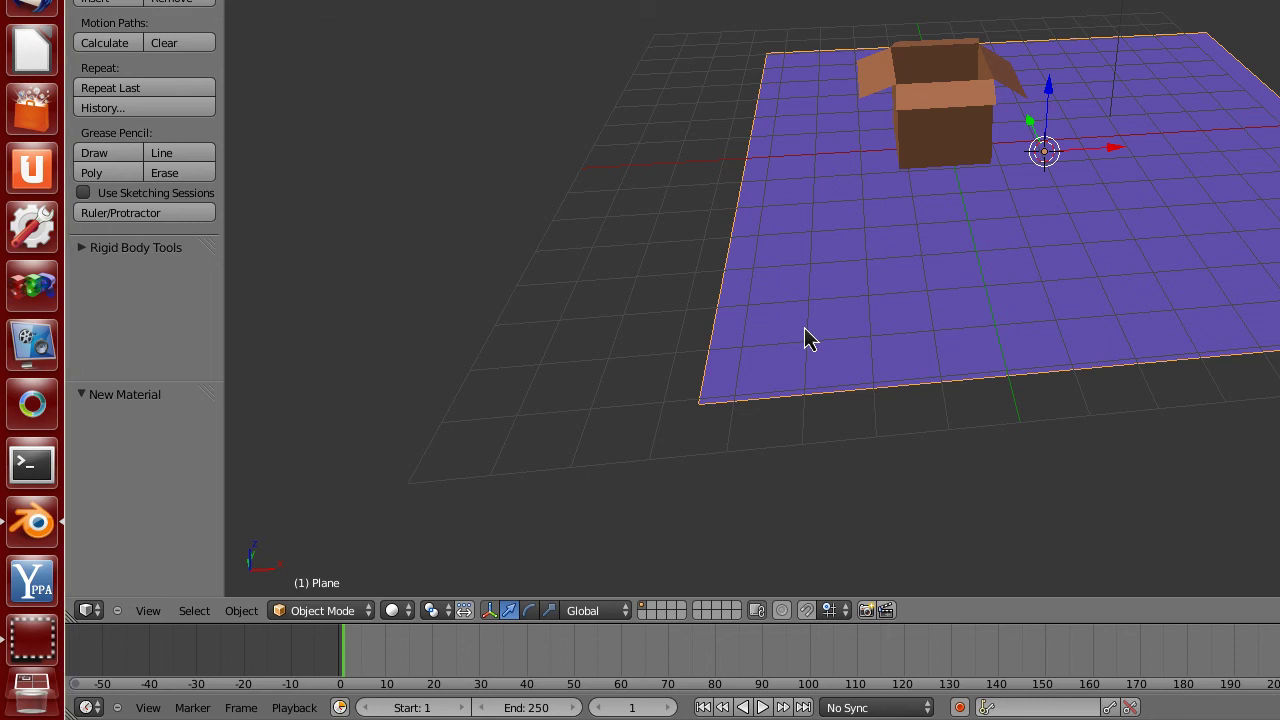
pyautogui.press('KP_0')
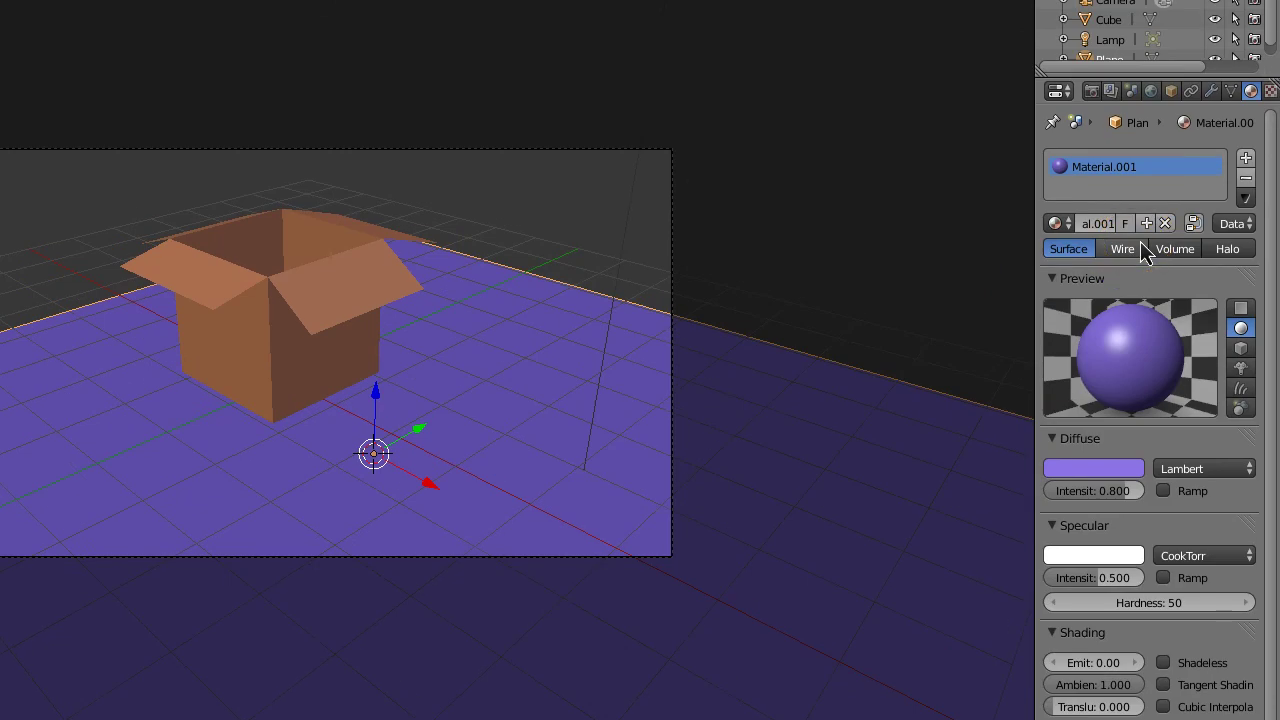
# Place the 3D cursor on the floor right of the box and show the Scene properties.
pyautogui.click(645, 417)
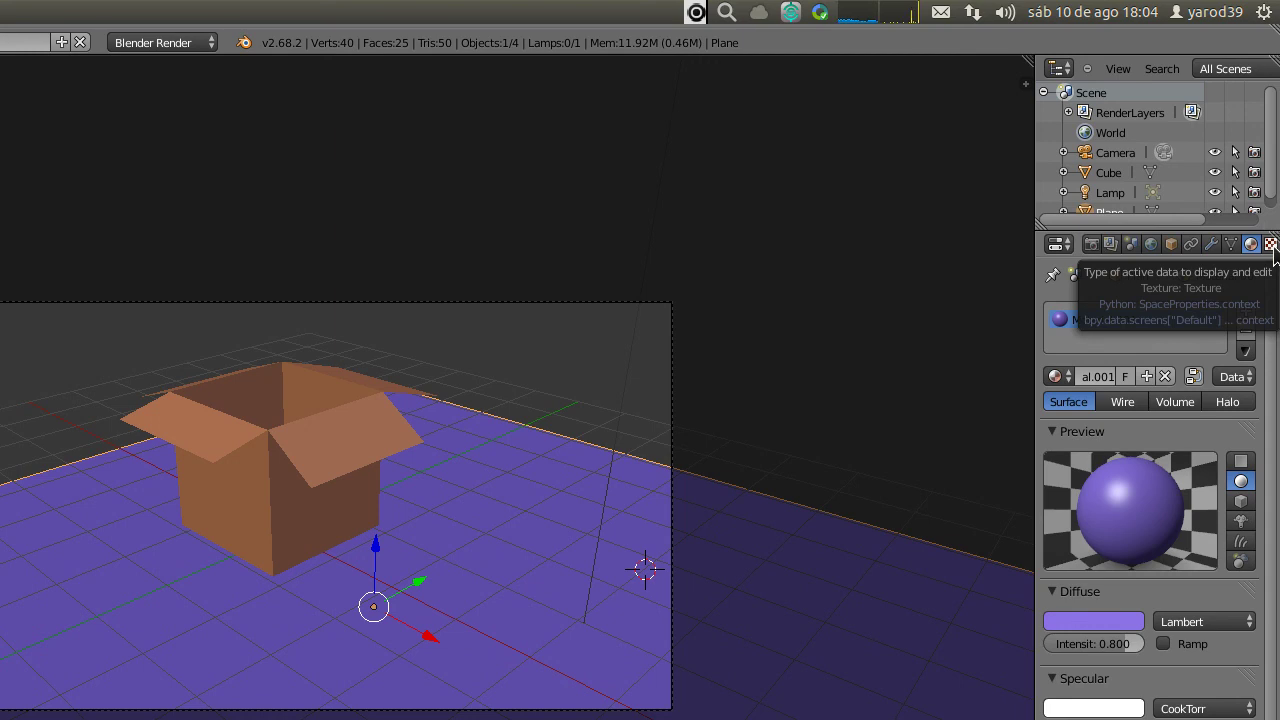
pyautogui.click(1249, 244)
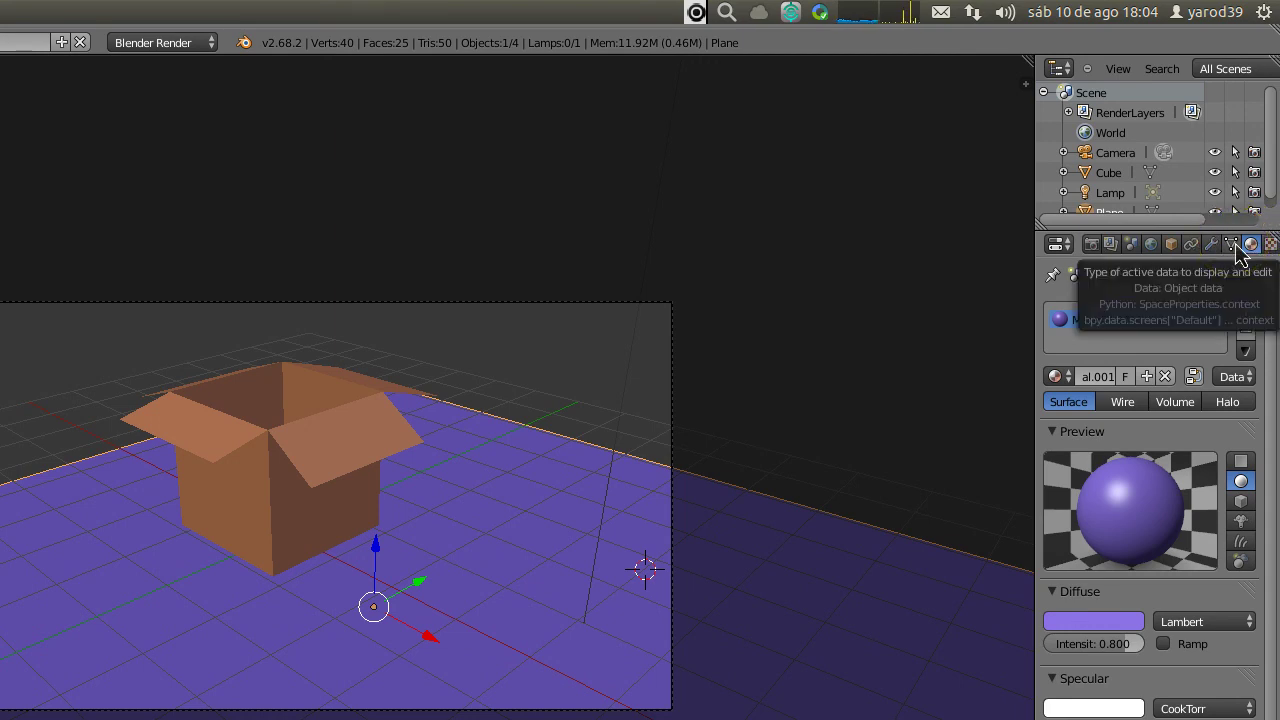
pyautogui.click(1209, 248)
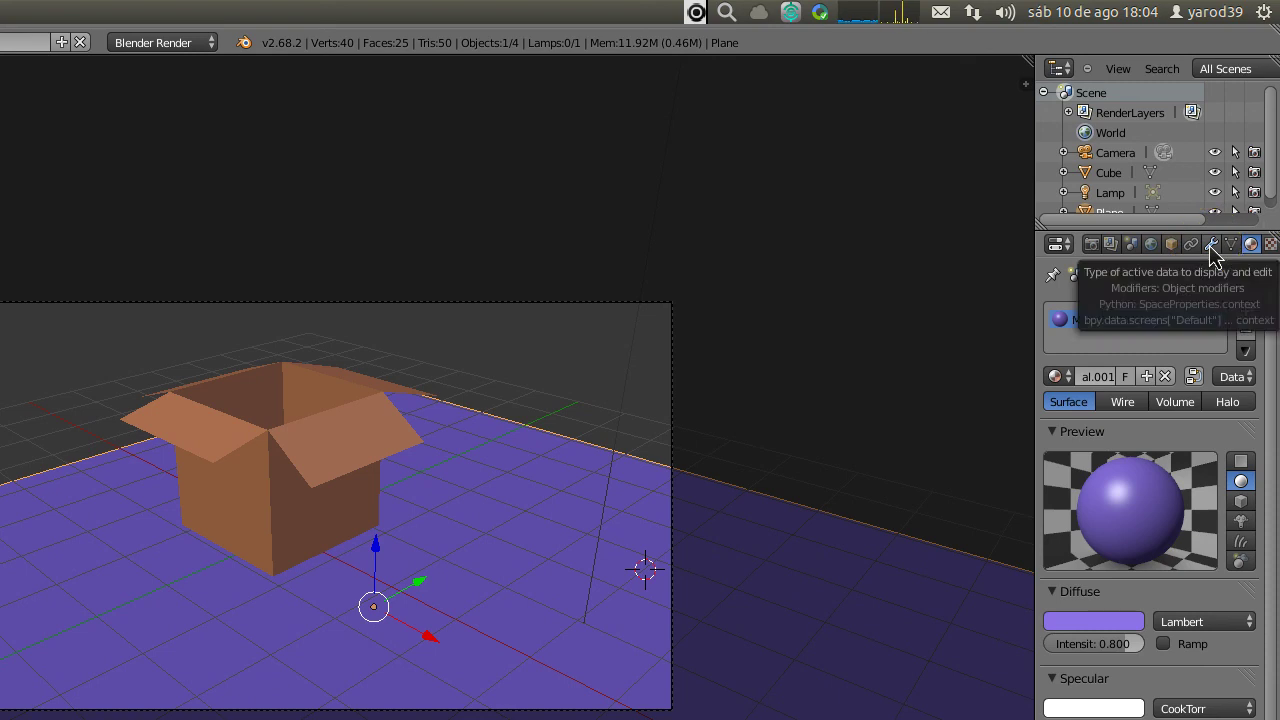
pyautogui.click(1193, 246)
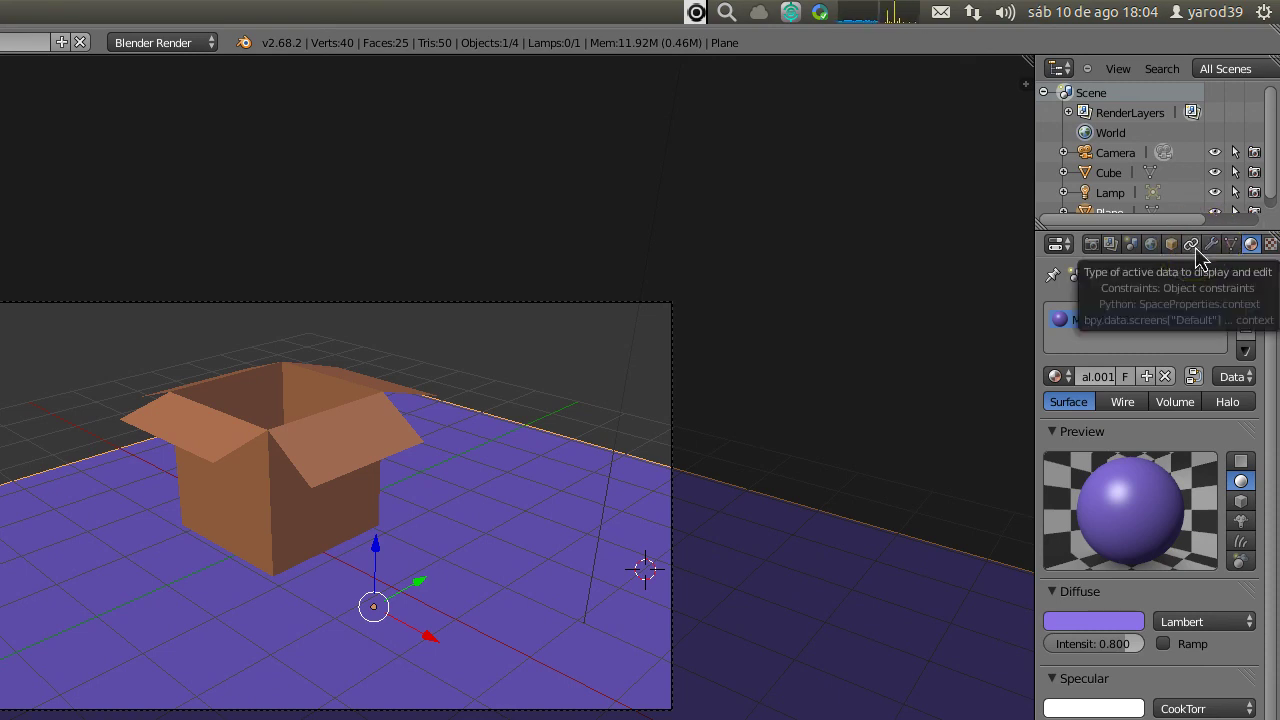
pyautogui.click(1180, 246)
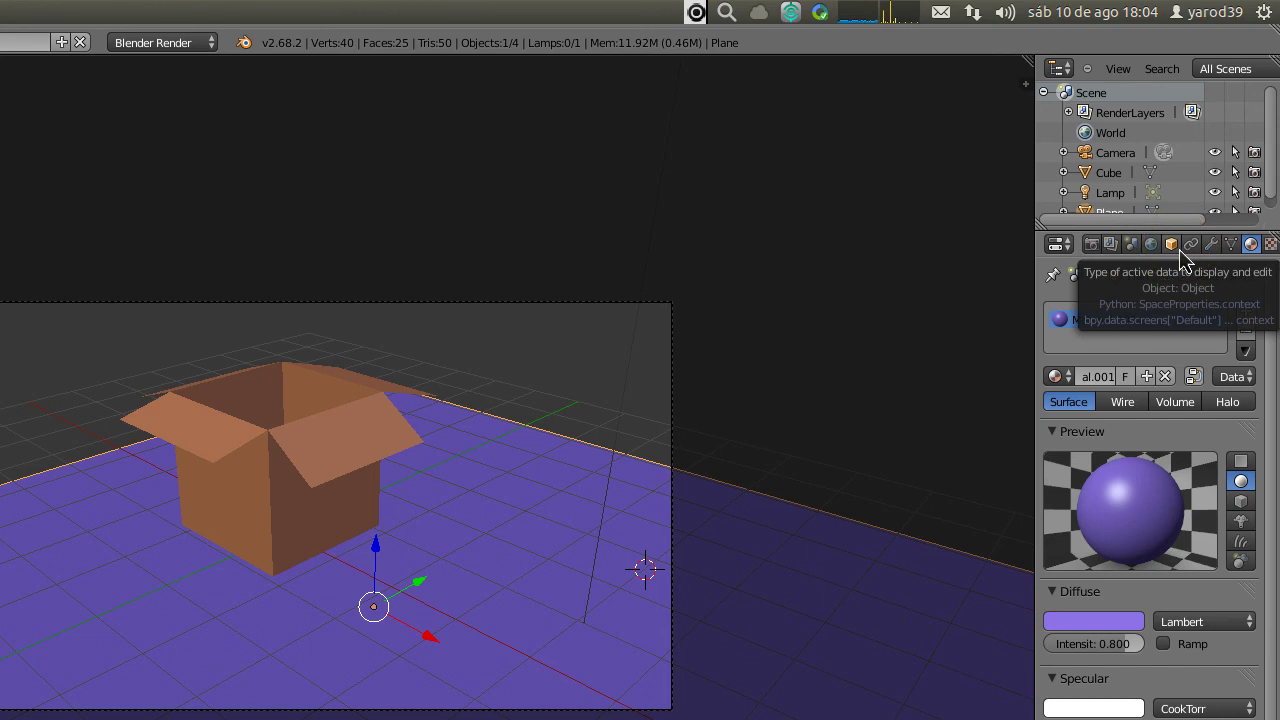
pyautogui.click(1154, 250)
pyautogui.click(1134, 249)
pyautogui.click(1134, 248)
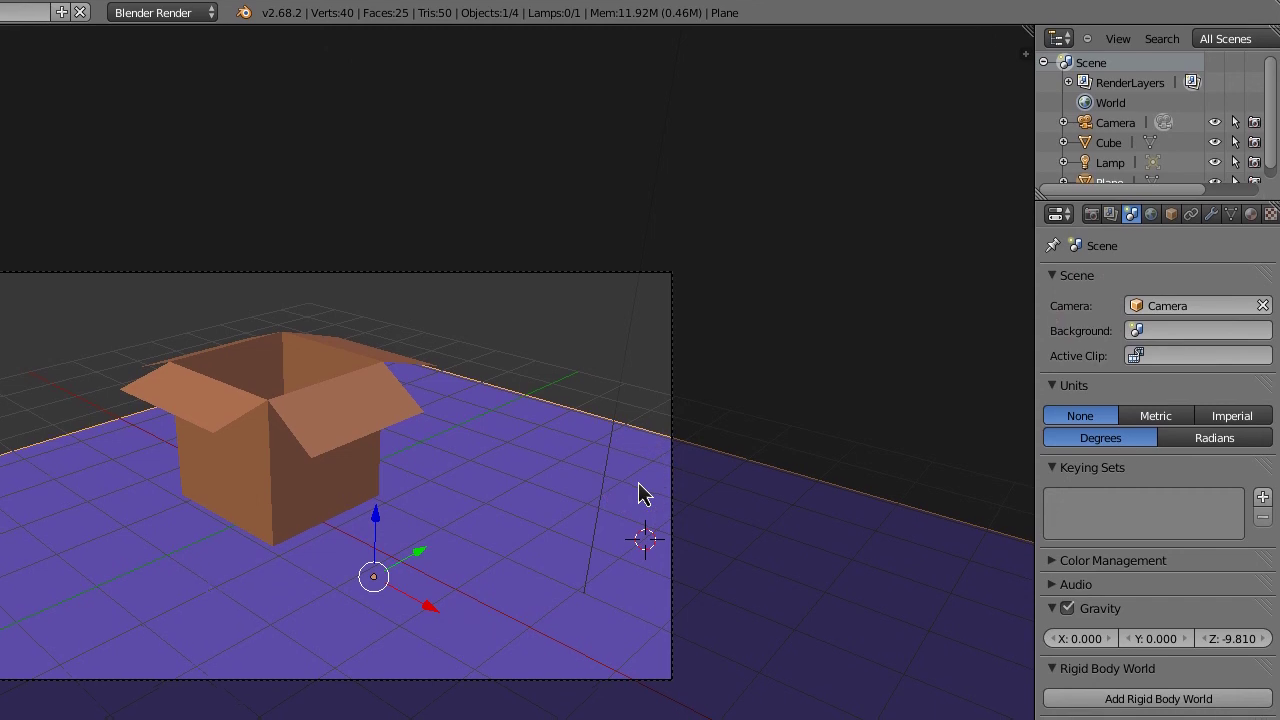
# Render the carton's shadow on the purple floor with F12, then close the render.
pyautogui.rightClick(638, 483)
pyautogui.press('F12')
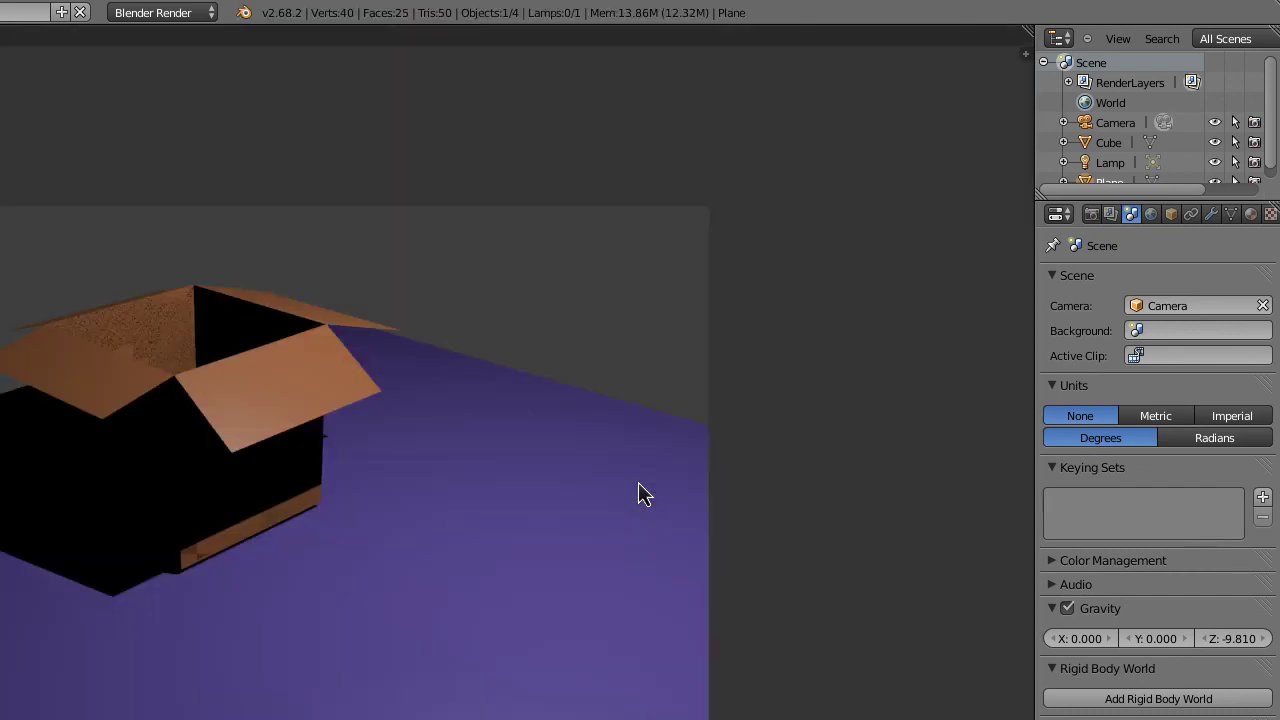
pyautogui.click(590, 486)
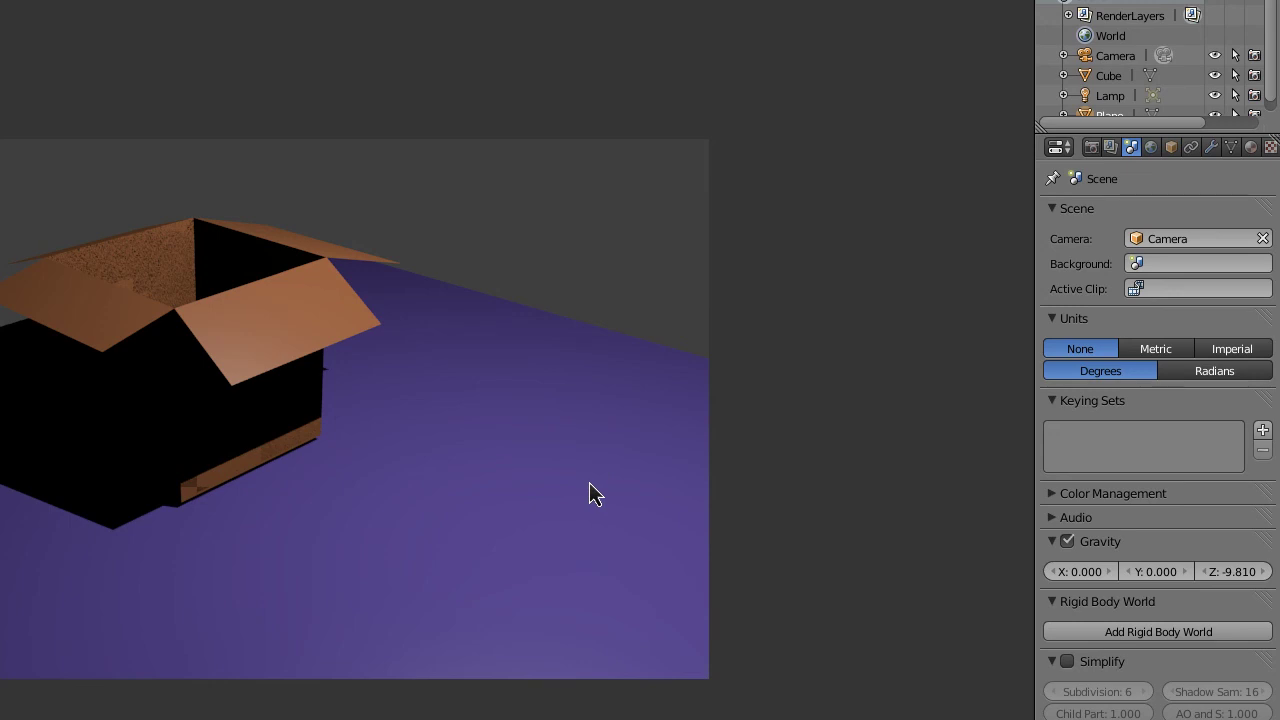
pyautogui.moveTo(543, 480); pyautogui.dragTo(500, 494)
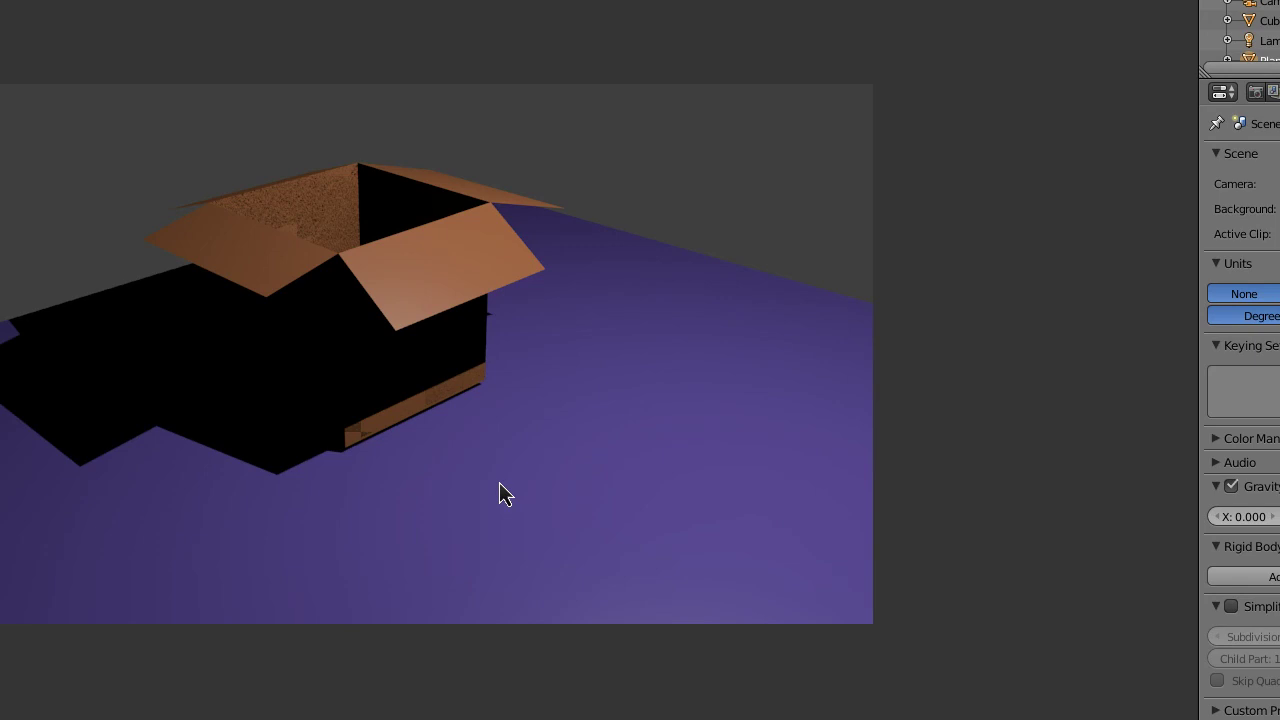
pyautogui.press('F12')
pyautogui.press('Escape')
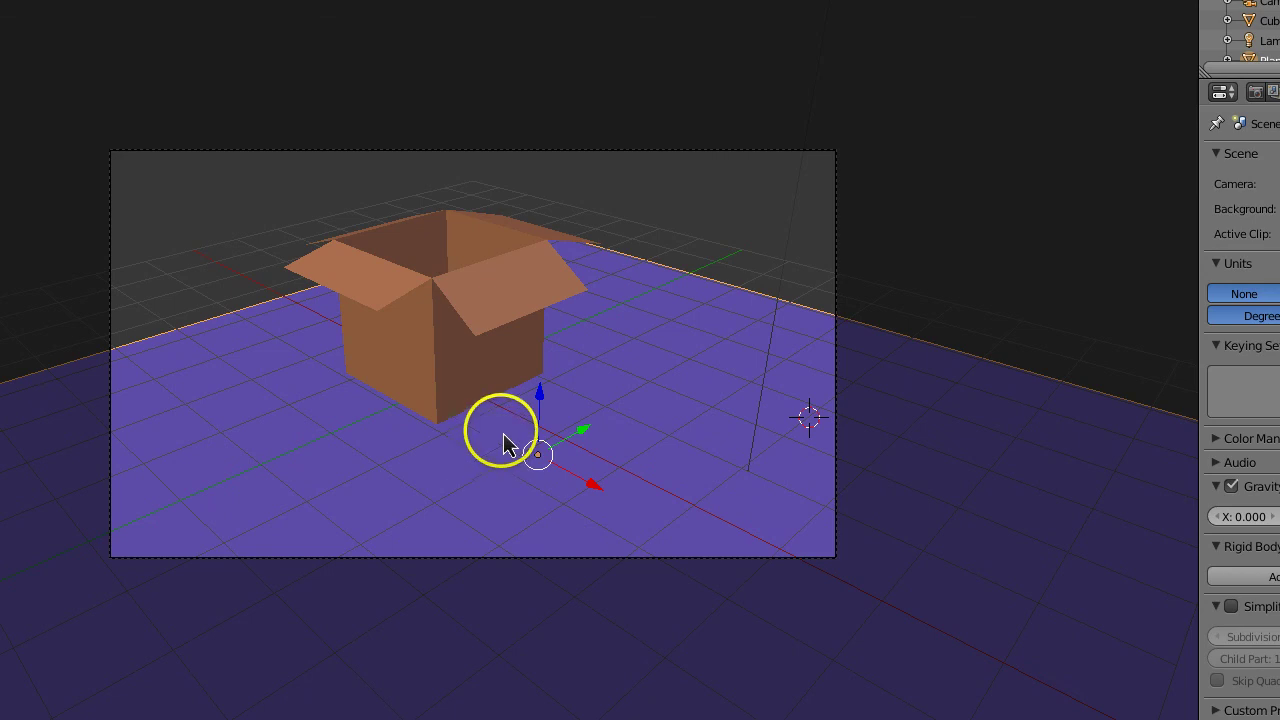
# Move the lamp down and left toward the box, then render to check the shadow.
pyautogui.scroll(-5, 545, 395)
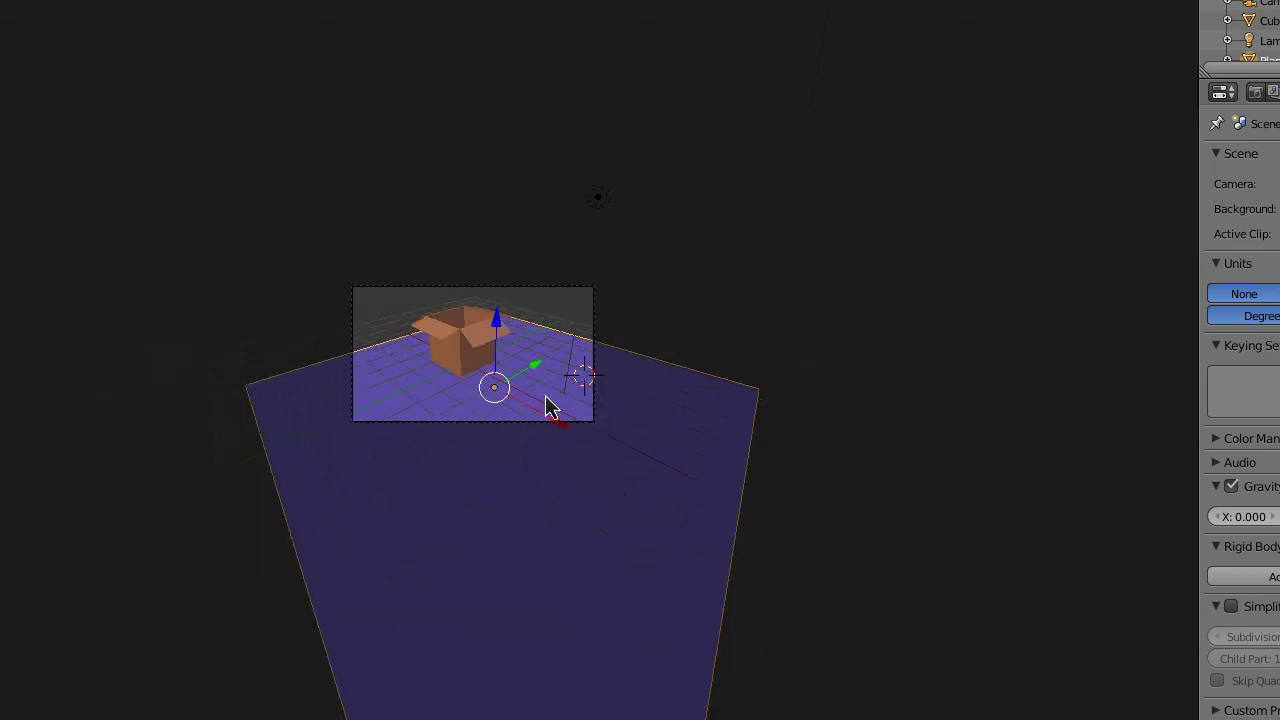
pyautogui.rightClick(606, 249)
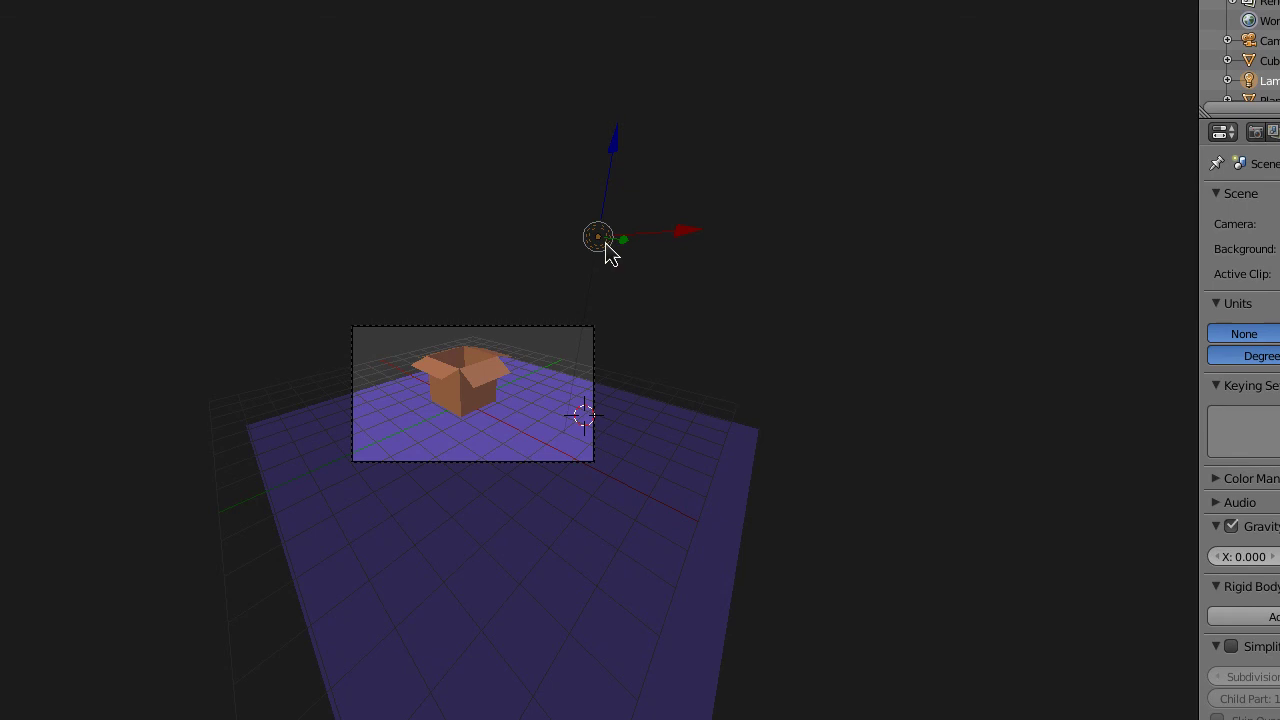
pyautogui.moveTo(606, 249); pyautogui.dragTo(566, 340)
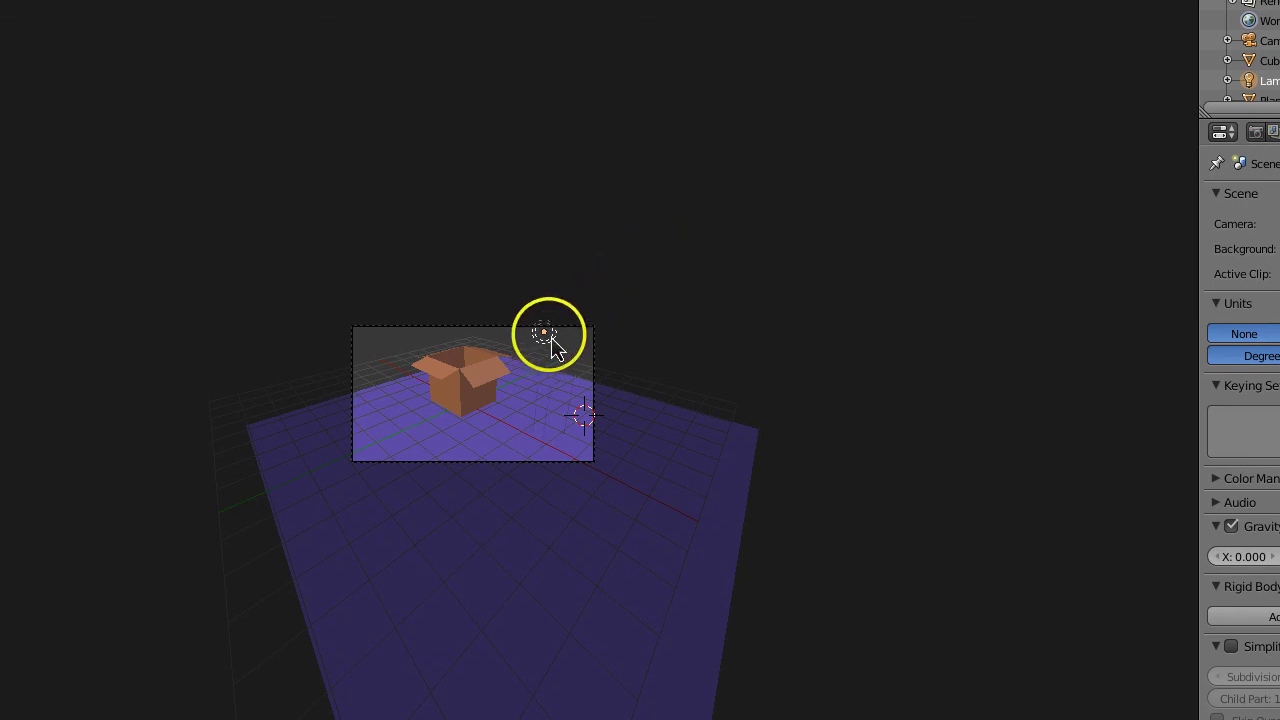
pyautogui.moveTo(566, 340)
pyautogui.mouseDown()
pyautogui.moveTo(552, 345)
pyautogui.moveTo(571, 380)
pyautogui.mouseUp()
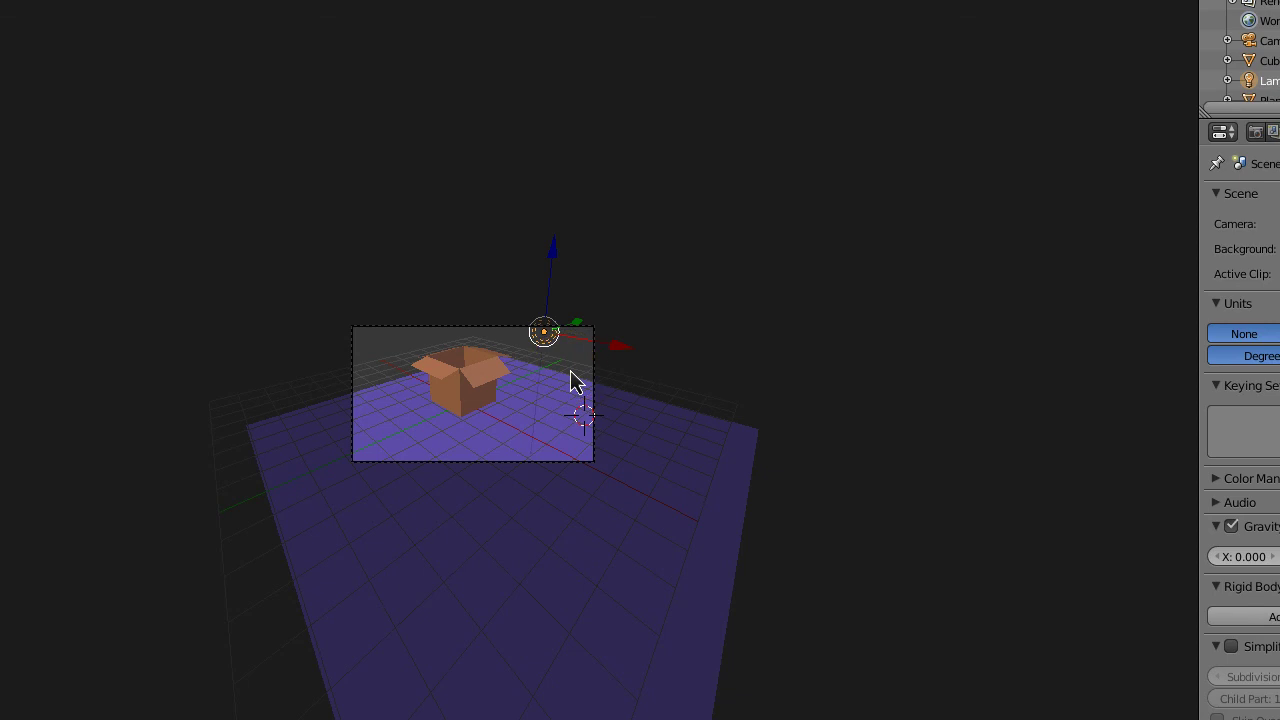
pyautogui.scroll(5, 571, 380)
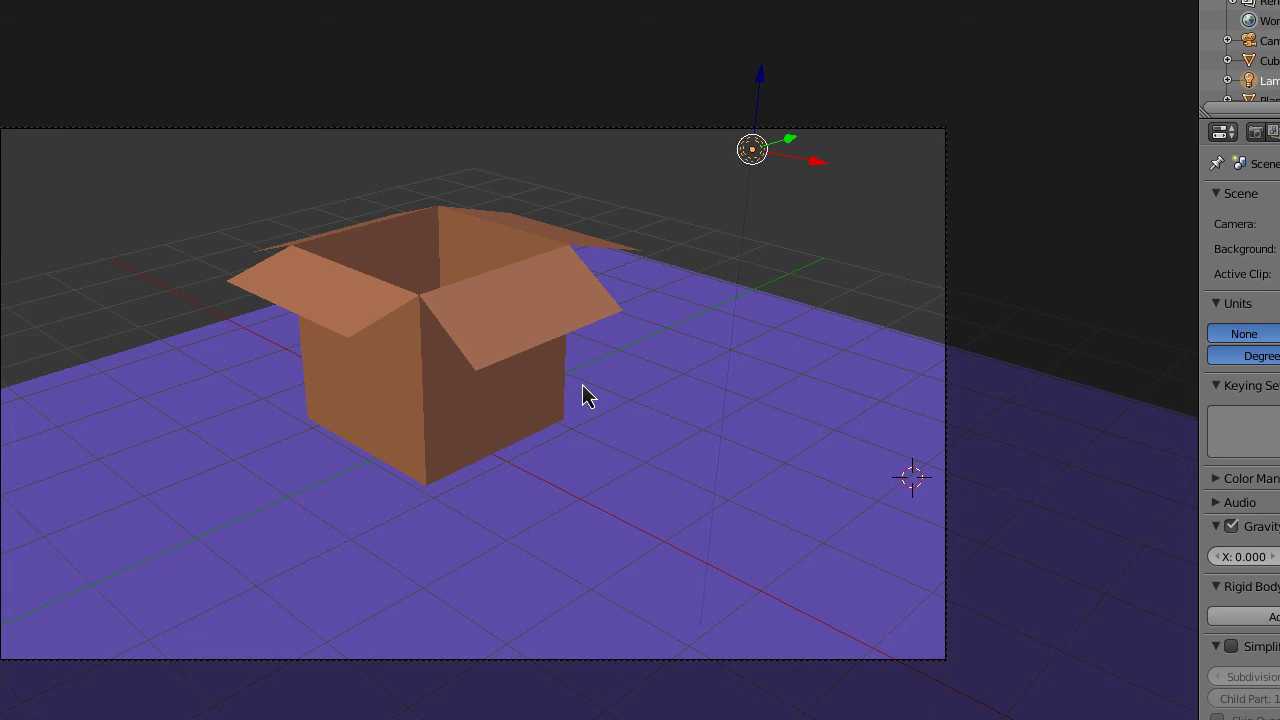
pyautogui.press('F12')
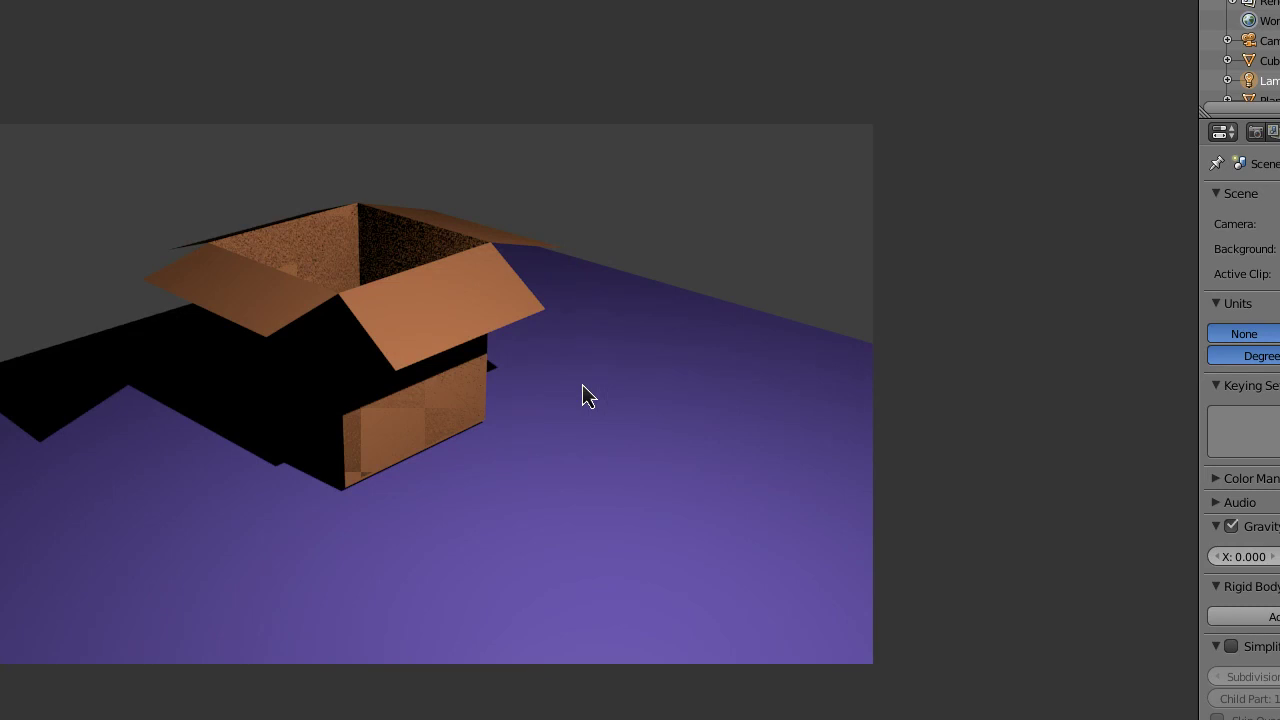
pyautogui.press('Escape')
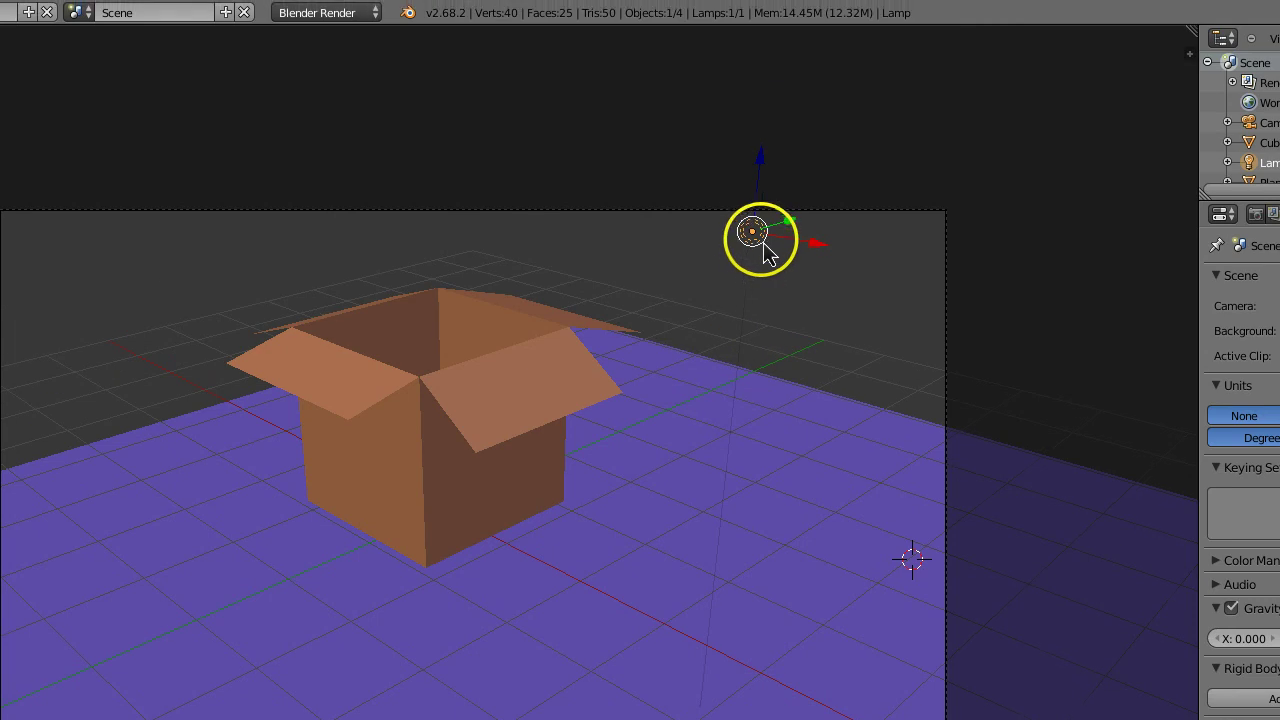
# Move the lamp up and to the left, then render the scene.
pyautogui.moveTo(754, 245); pyautogui.dragTo(543, 131)
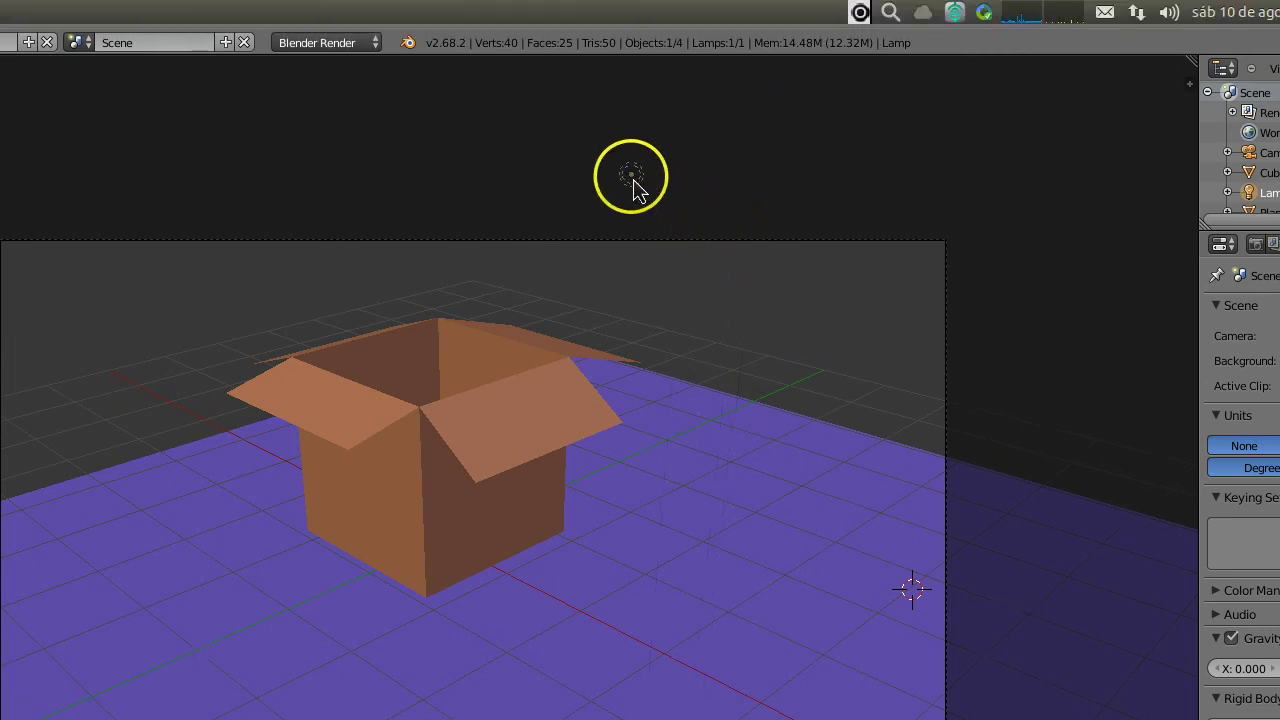
pyautogui.click(541, 129)
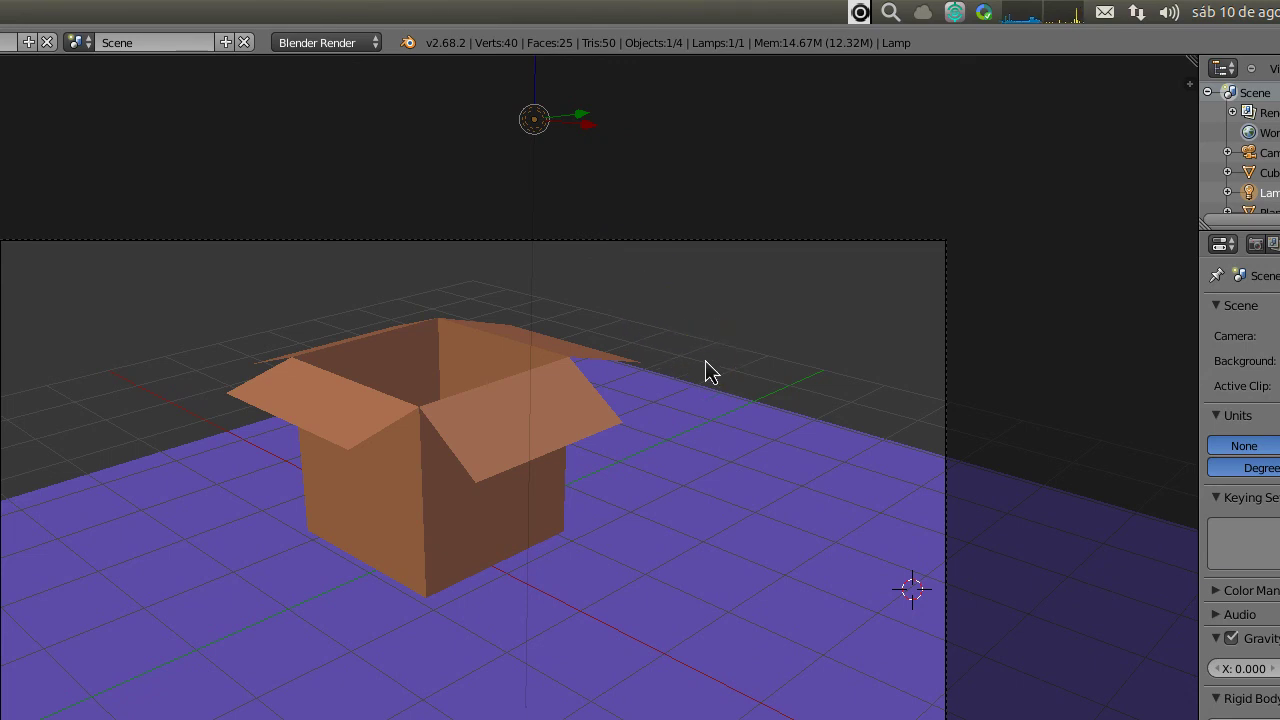
pyautogui.press('F12')
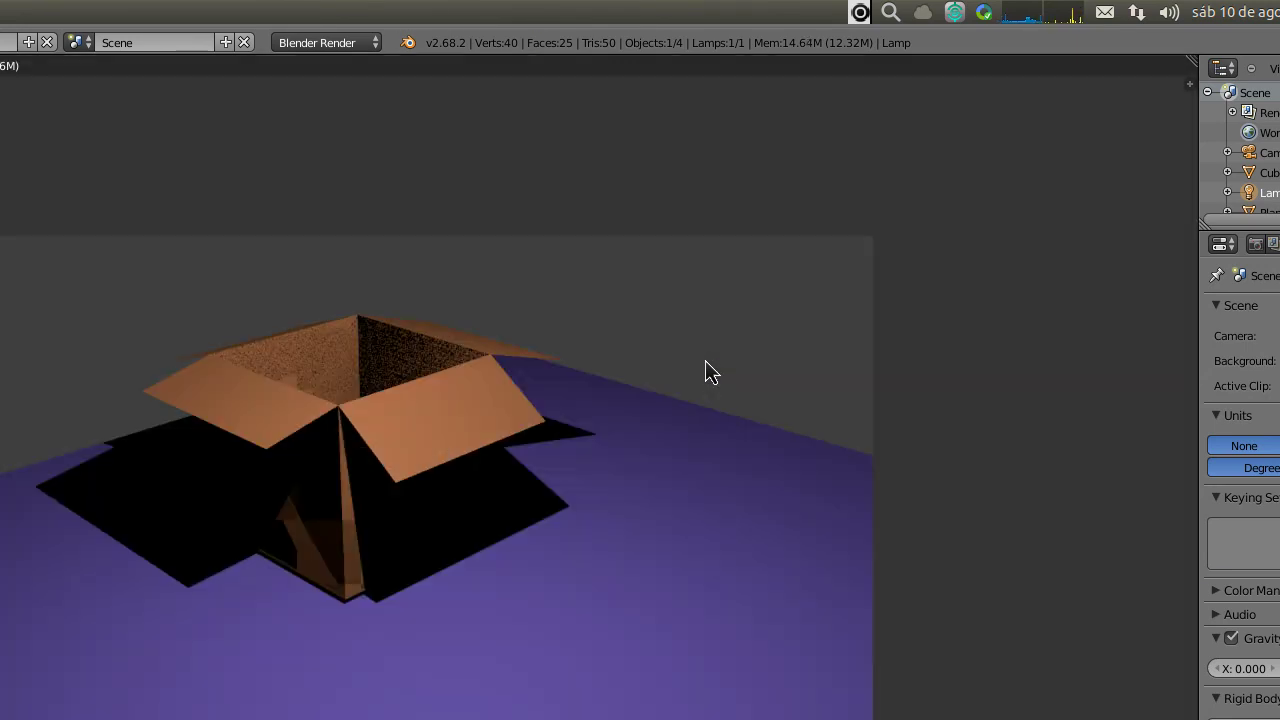
pyautogui.press('F12')
pyautogui.press('Escape')
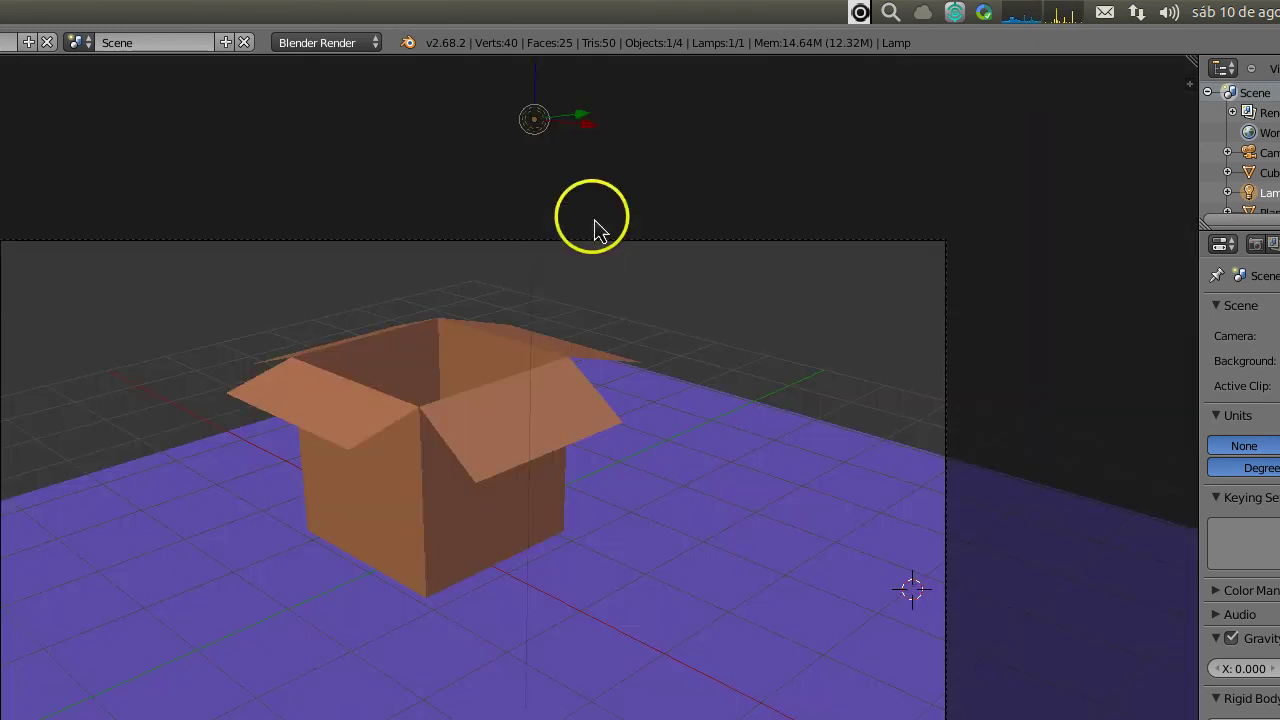
# Shift the lamp further left above the box and re-render to check the shadows.
pyautogui.press('g')
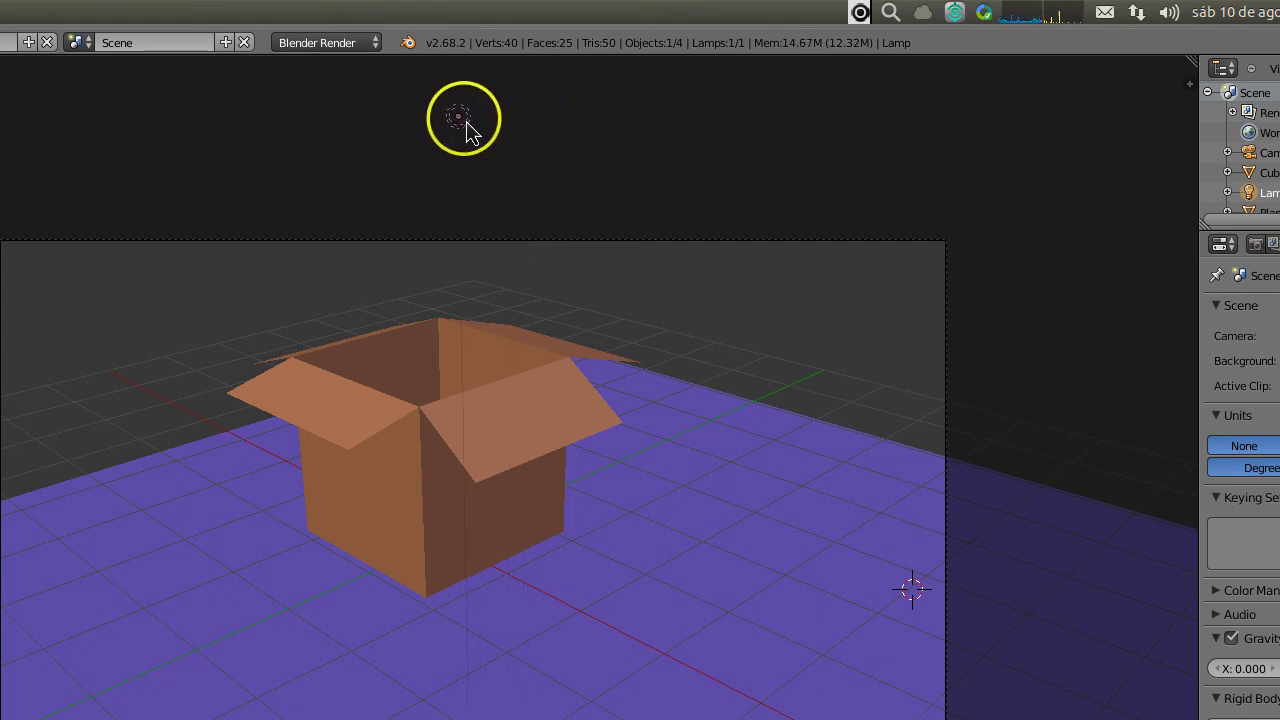
pyautogui.click(466, 135)
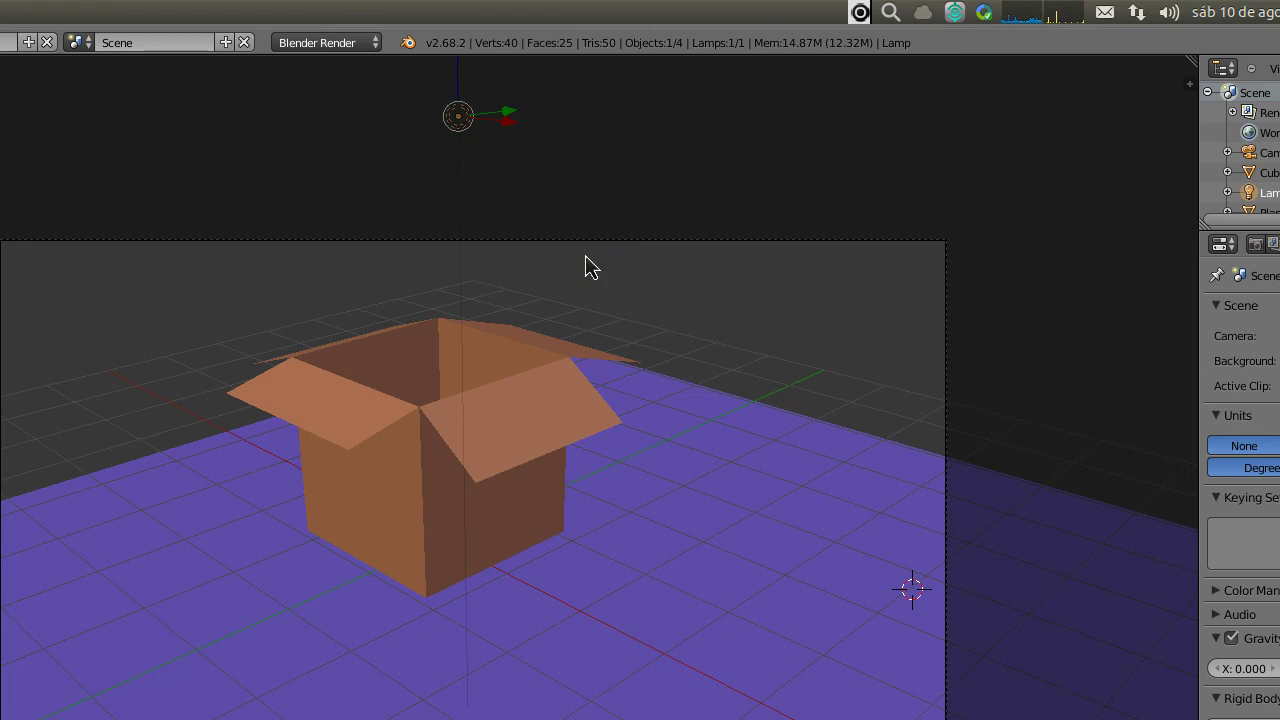
pyautogui.press('F12')
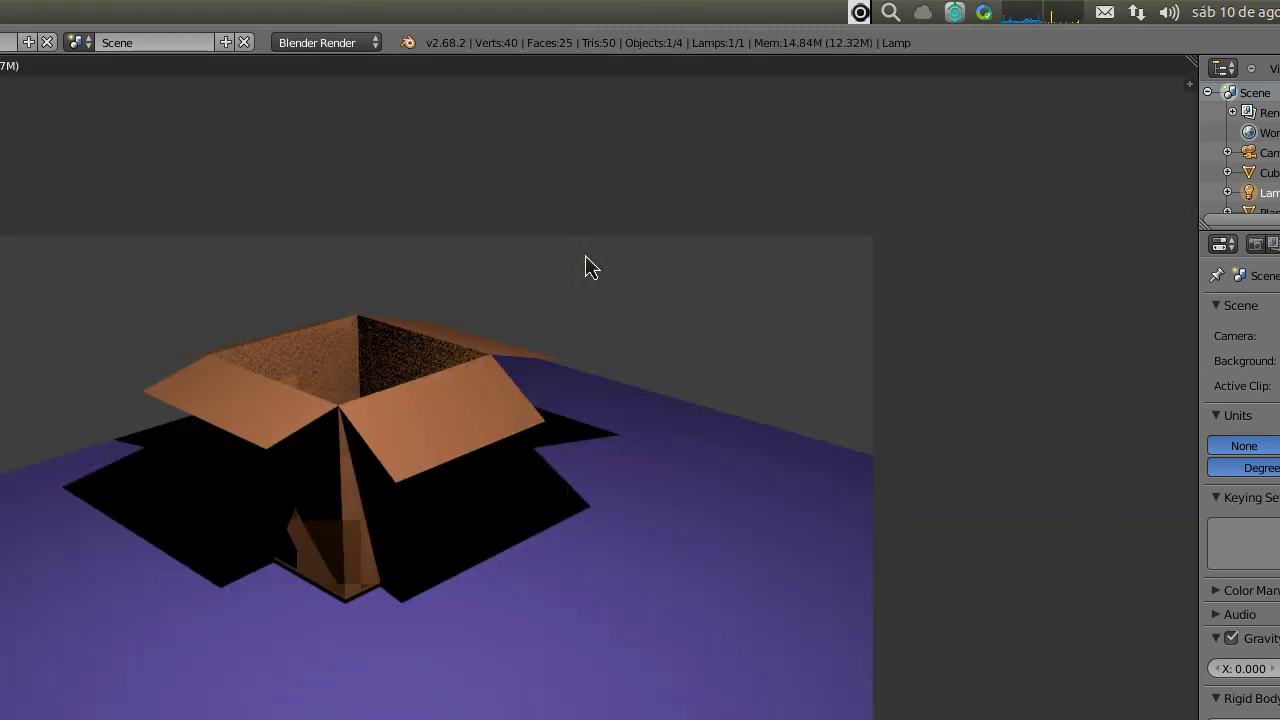
pyautogui.press('F12')
pyautogui.press('Escape')
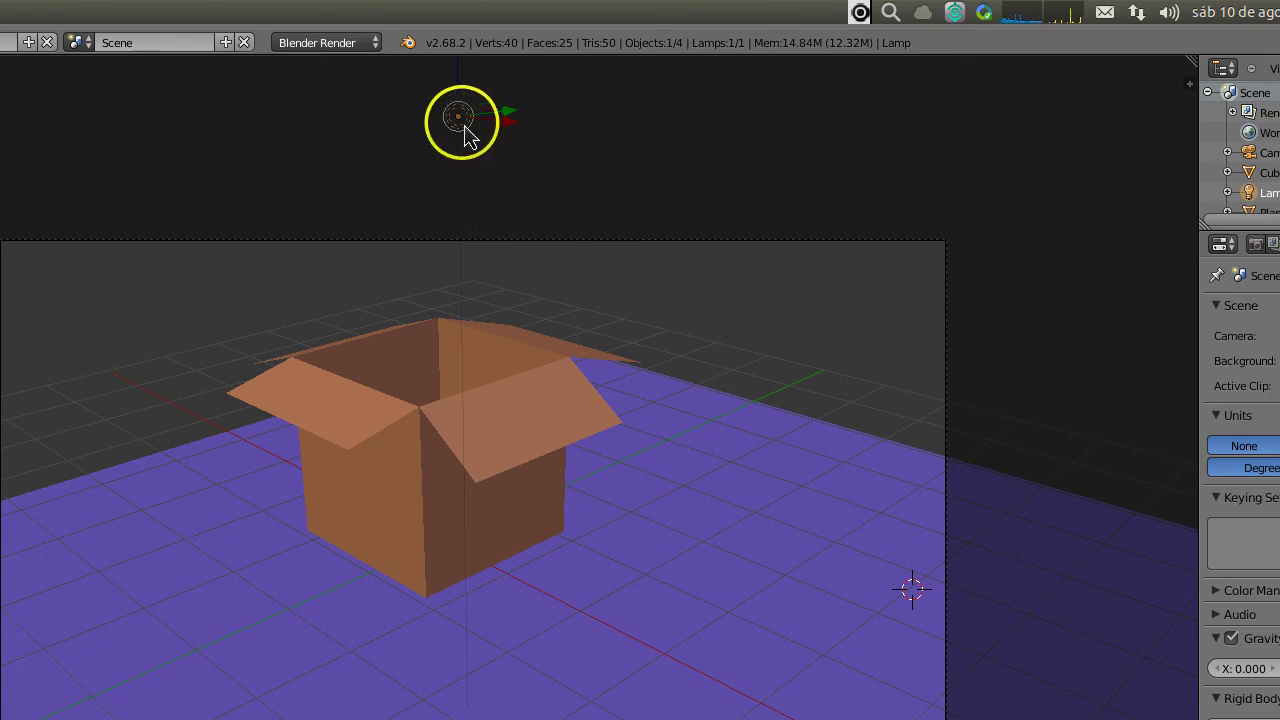
# Move the lamp down beside the box and render the scene.
pyautogui.scroll(-4, 560, 490)
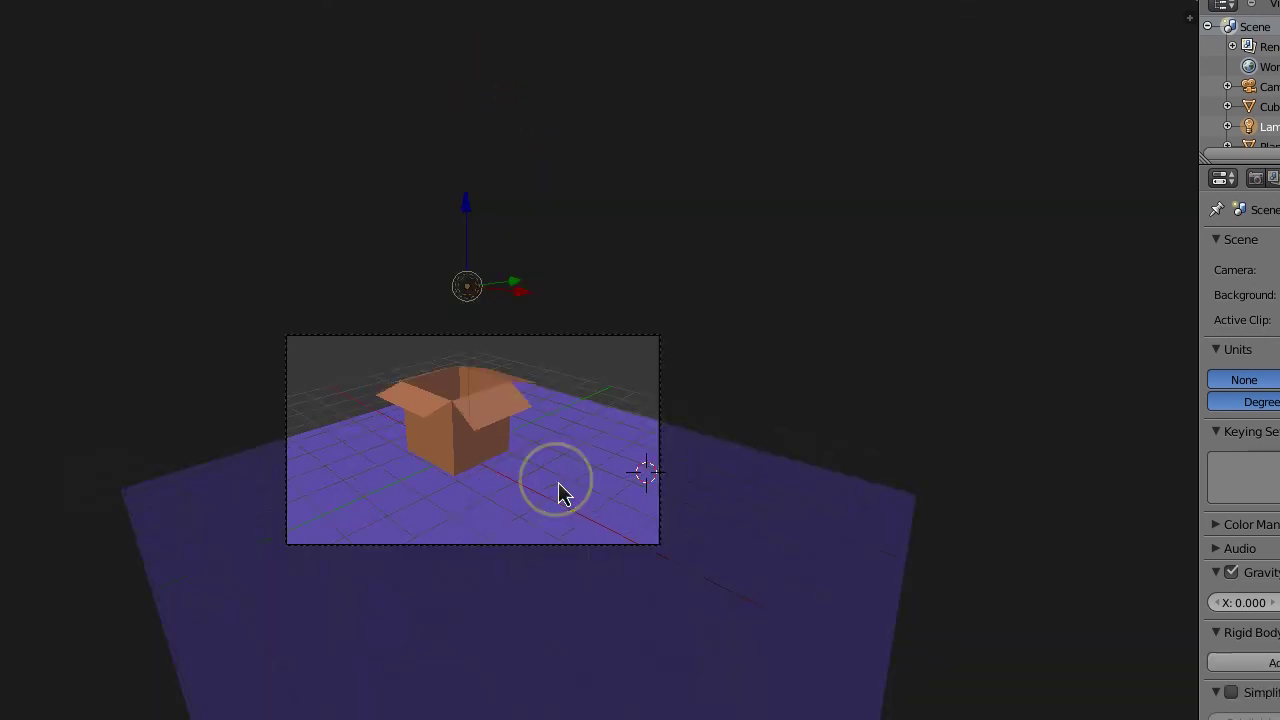
pyautogui.scroll(-2, 560, 490)
pyautogui.scroll(6, 560, 490)
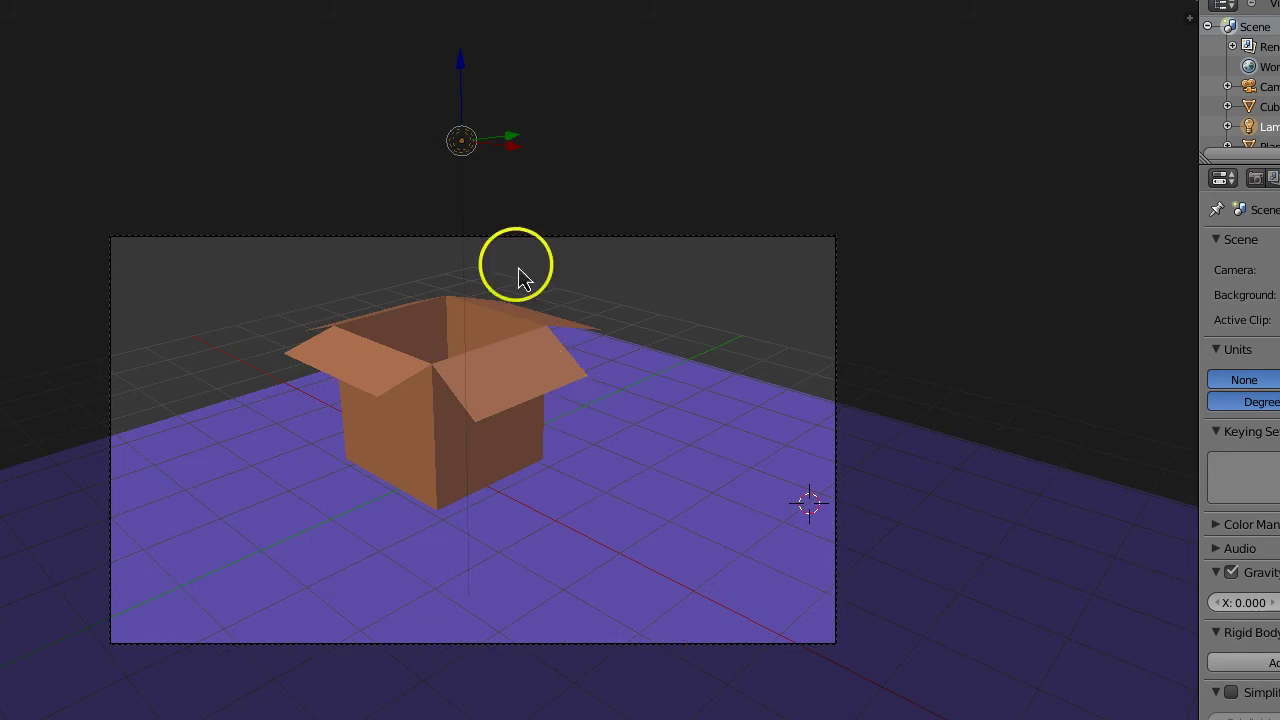
pyautogui.moveTo(471, 206)
pyautogui.mouseDown(button='right')
pyautogui.moveTo(588, 340)
pyautogui.moveTo(619, 468)
pyautogui.mouseUp(button='right')
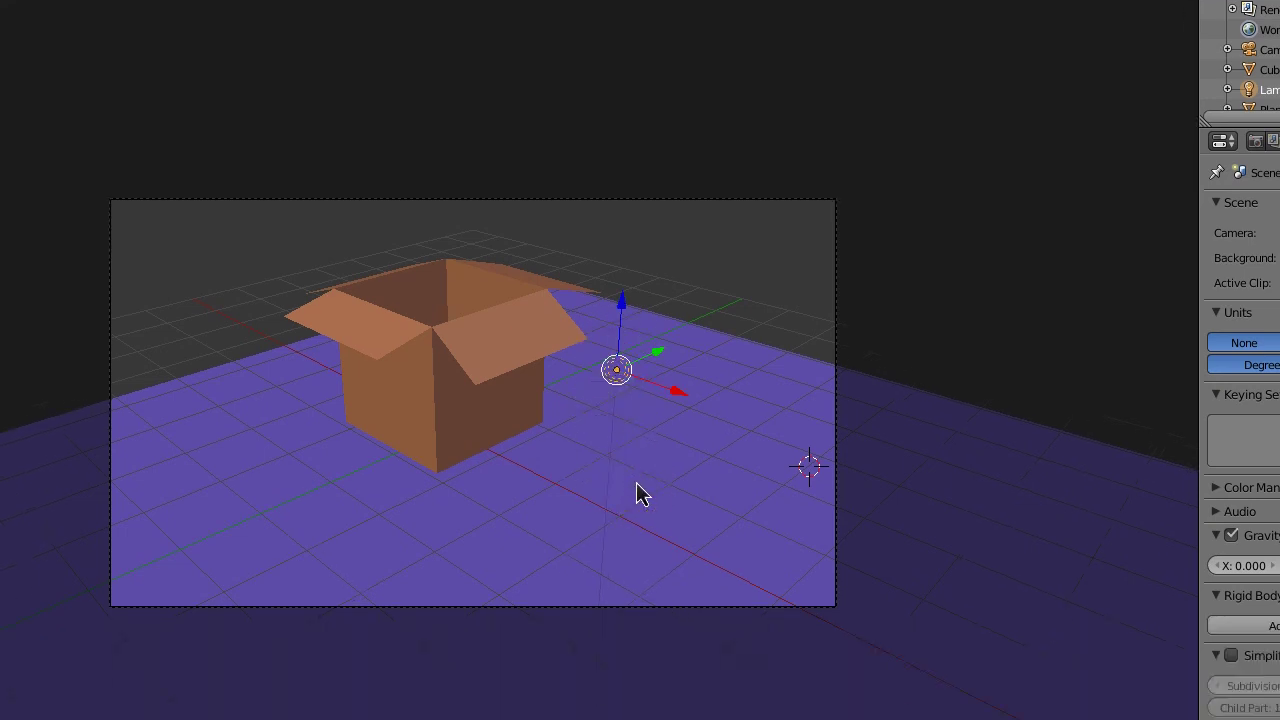
pyautogui.press('F12')
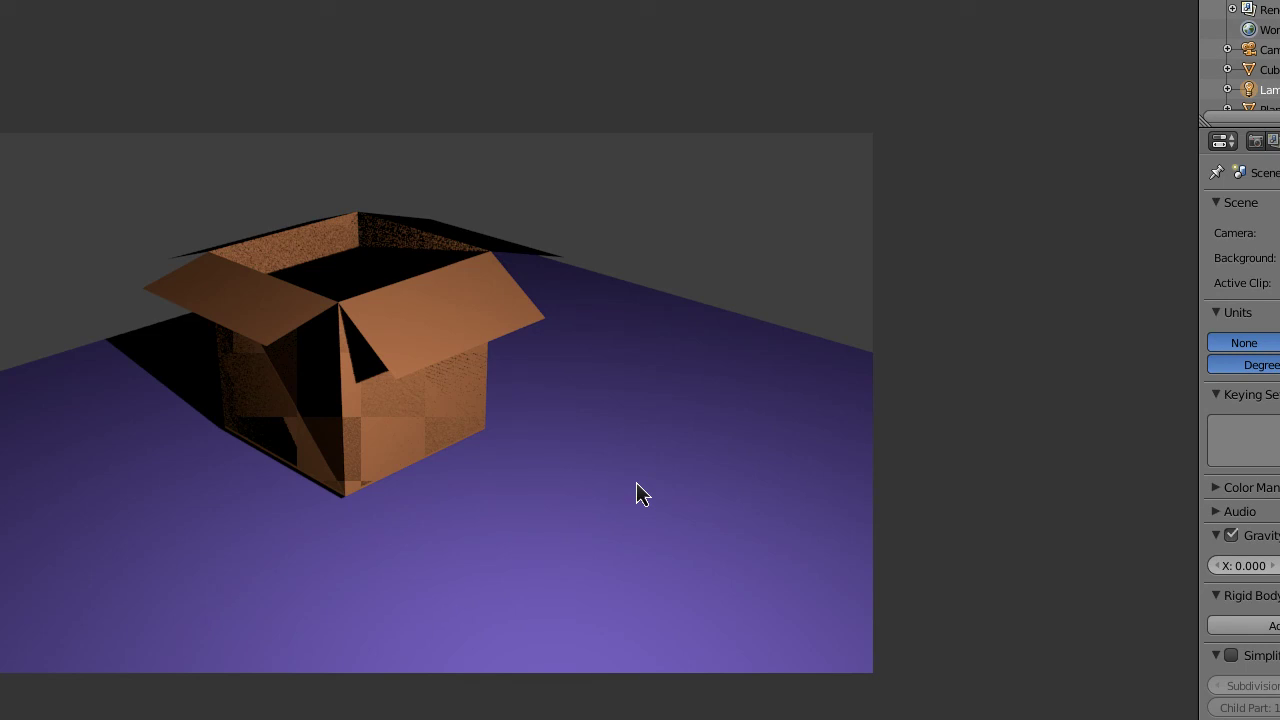
pyautogui.press('Escape')
# Nudge the lamp slightly lower and re-render to check the shadow spilling left.
pyautogui.moveTo(619, 368); pyautogui.dragTo(600, 416, button='right')
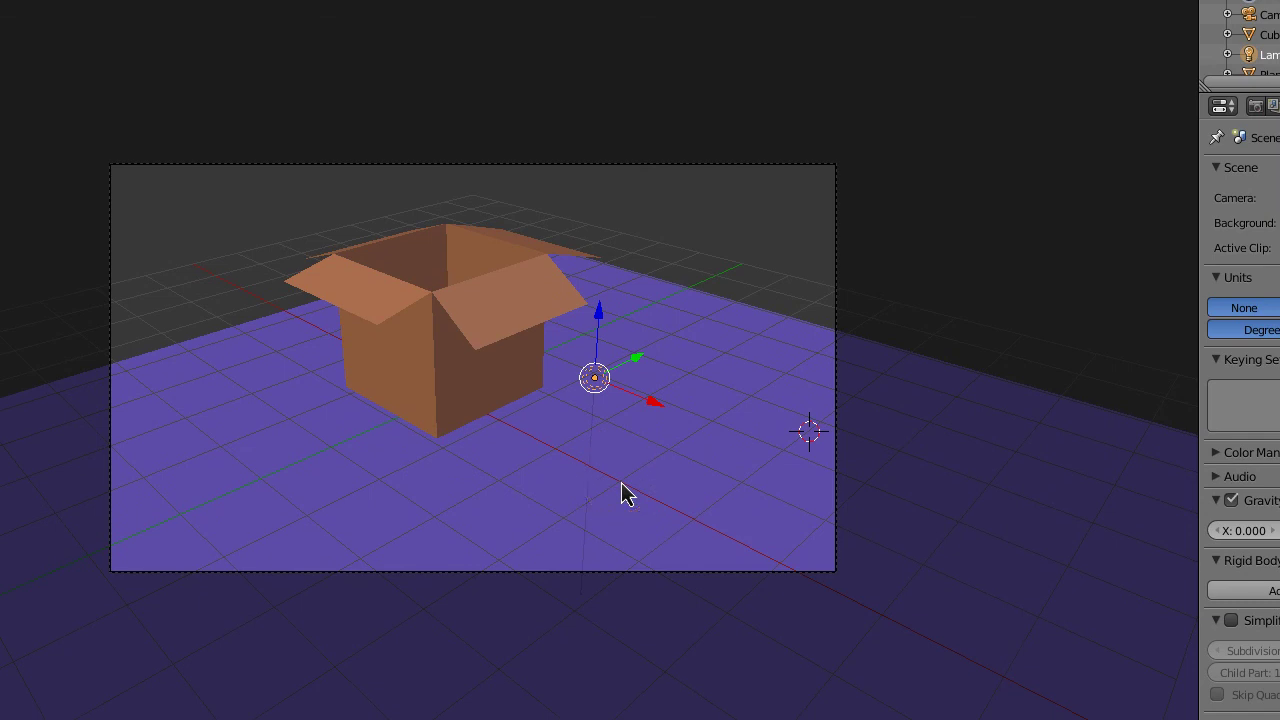
pyautogui.press('F12')
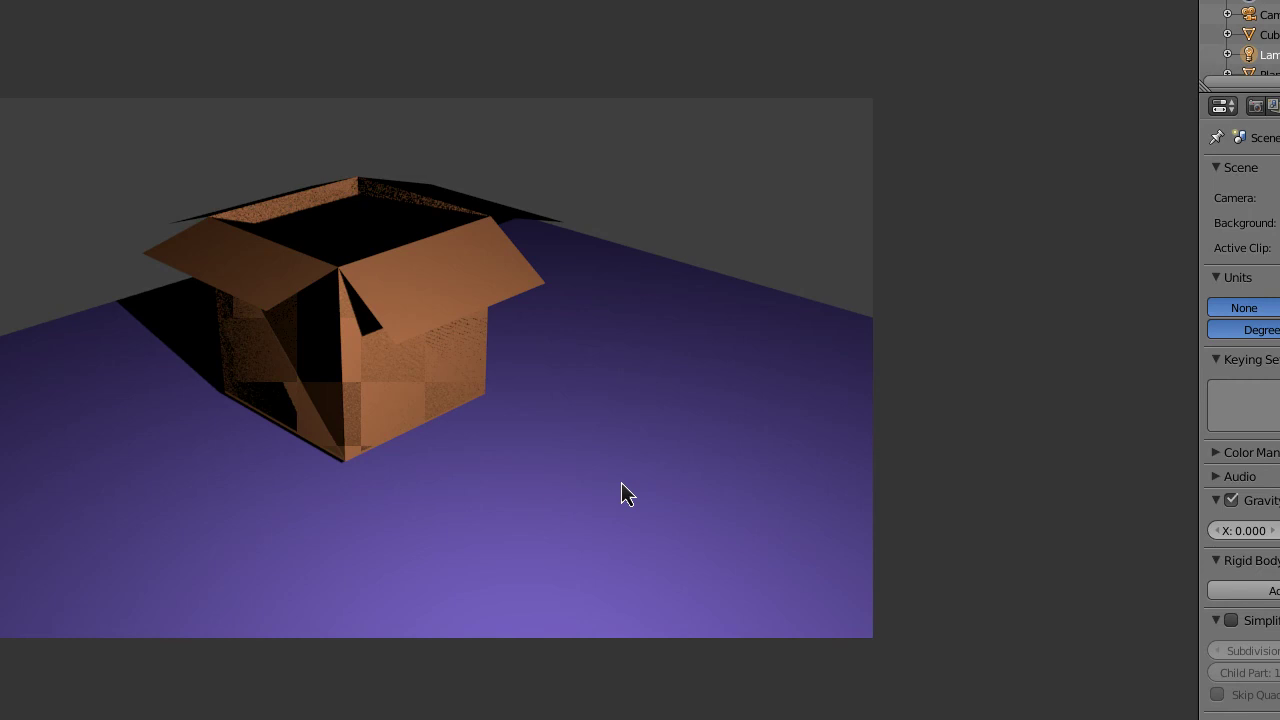
pyautogui.press('F12')
pyautogui.press('Escape')
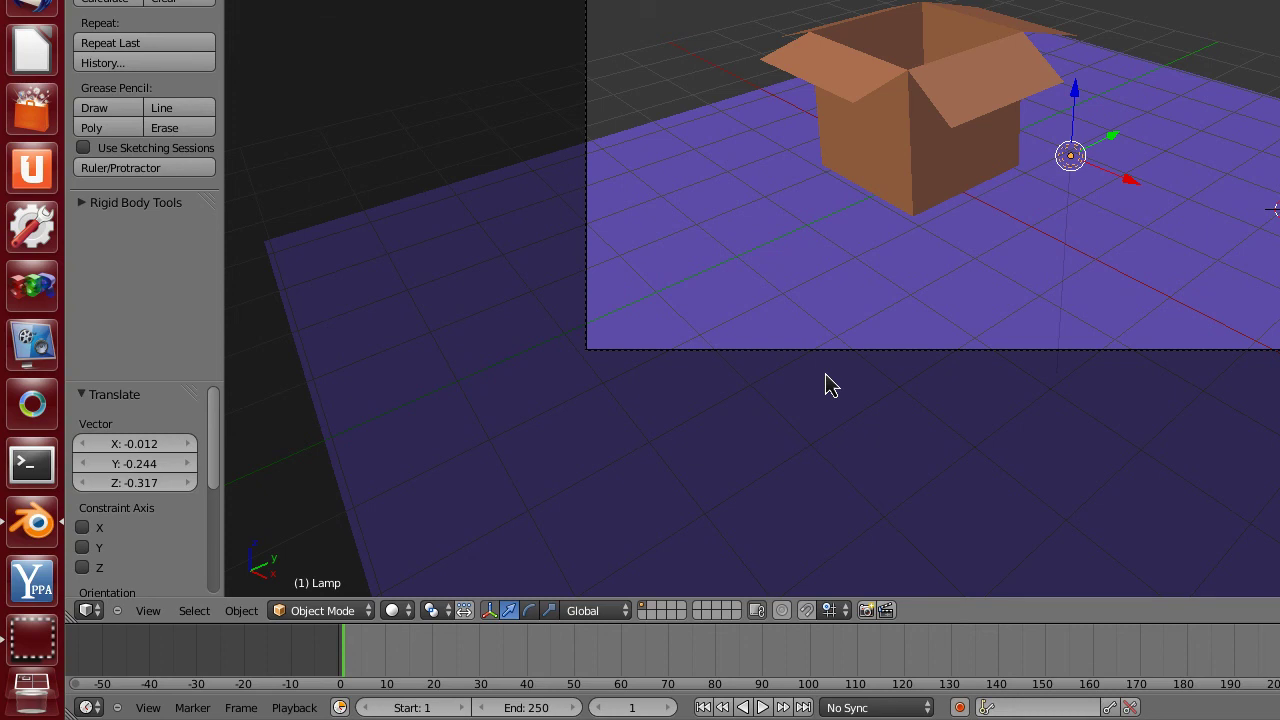
# Switch to front view, toggle projection, and orbit to look down at lamp, box and camera.
pyautogui.press('KP_1')
pyautogui.press('KP_5')
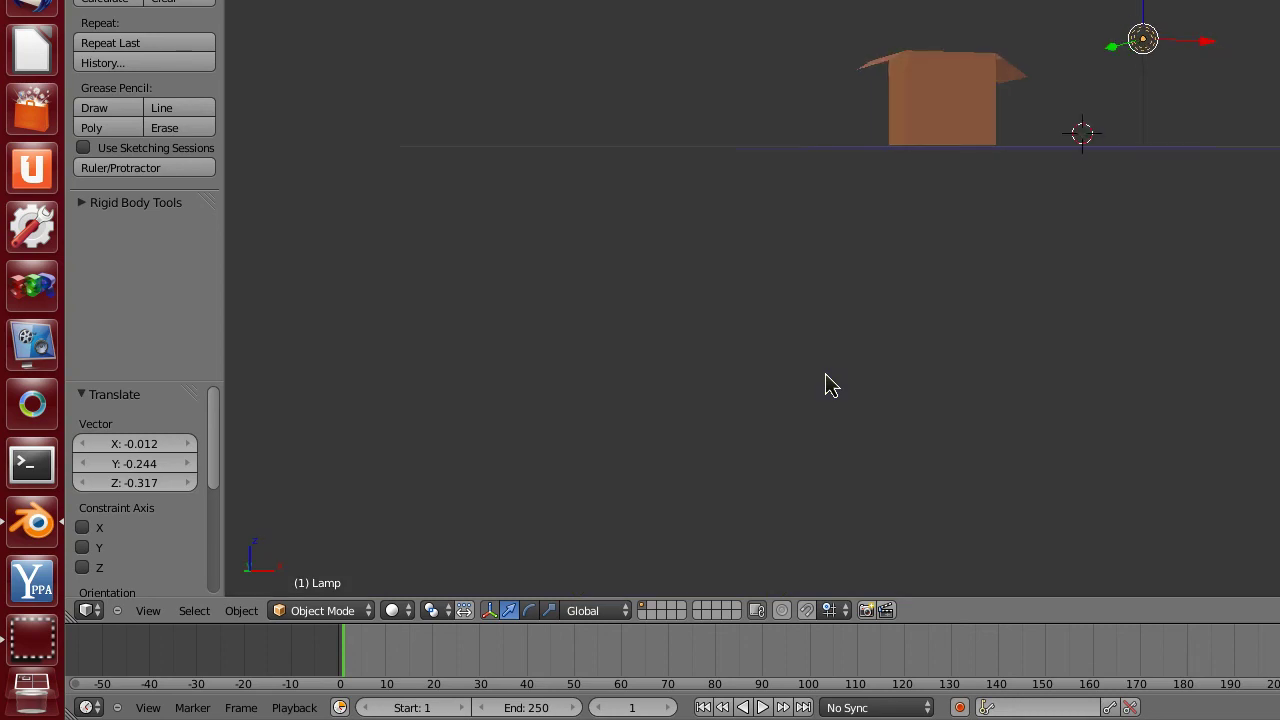
pyautogui.press('KP_5')
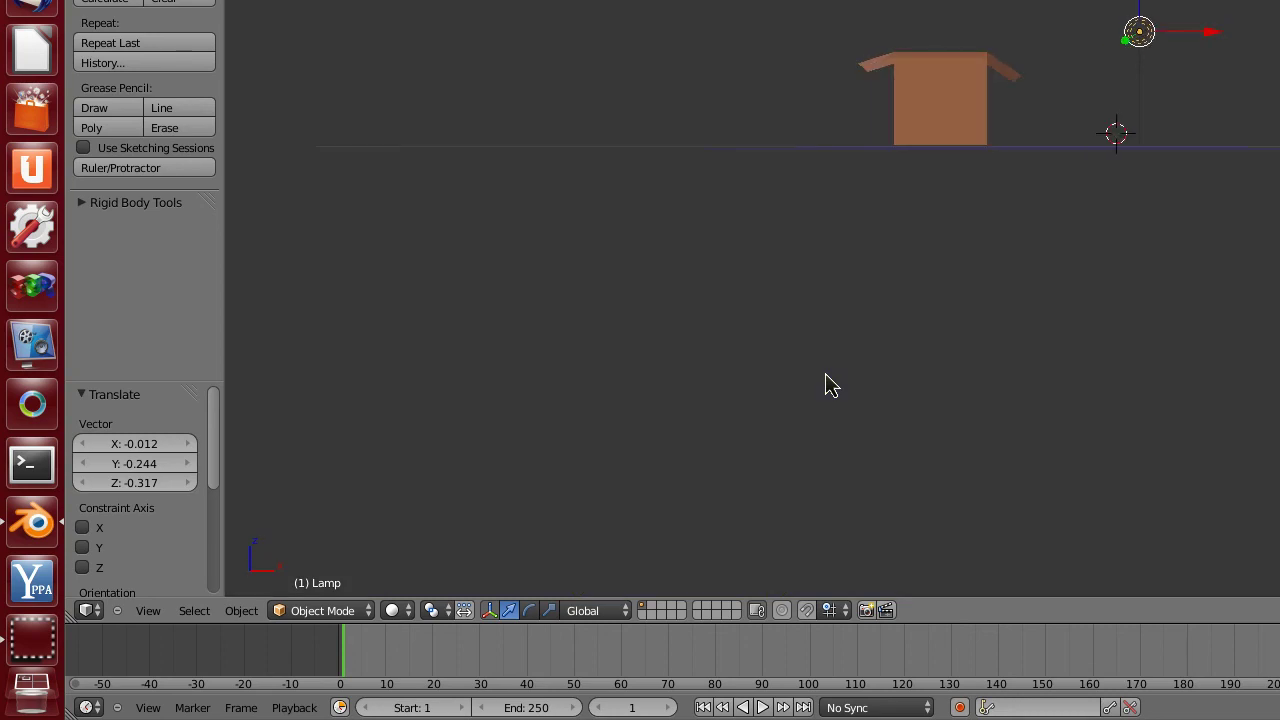
pyautogui.moveTo(982, 224); pyautogui.dragTo(893, 344, button='middle')
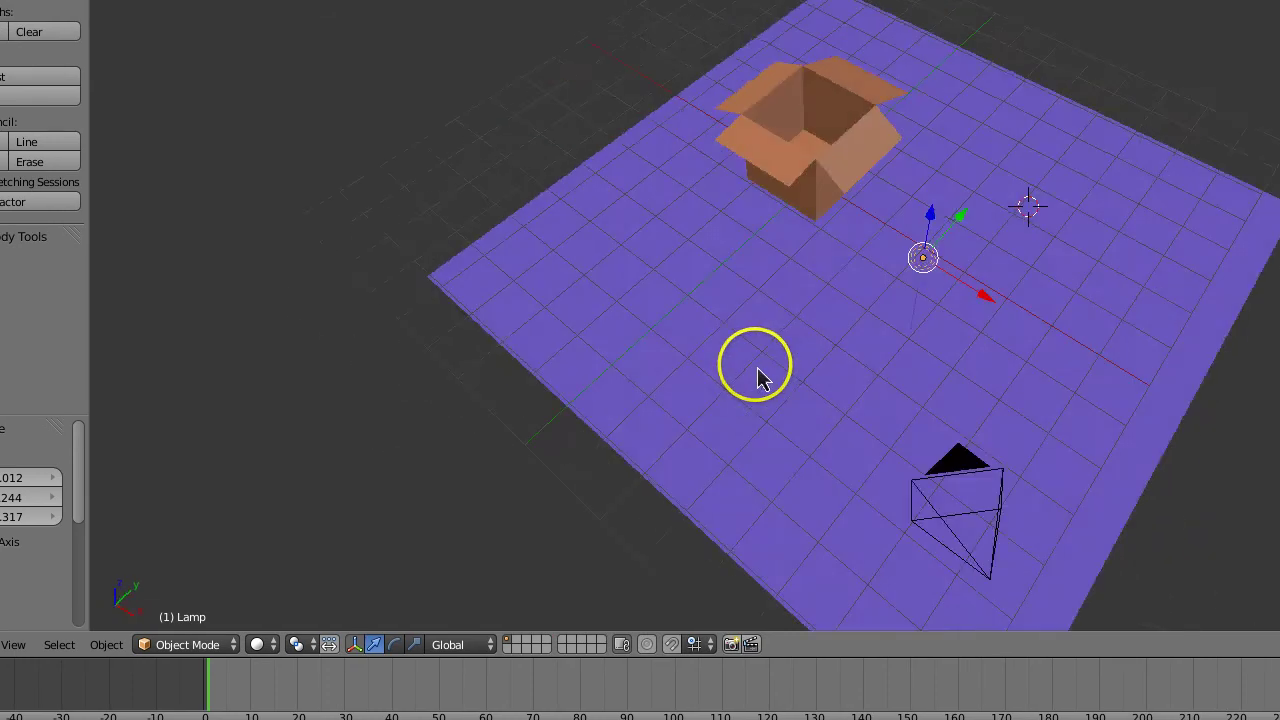
pyautogui.moveTo(757, 378)
pyautogui.mouseDown(button='middle')
pyautogui.moveTo(694, 343)
pyautogui.moveTo(727, 358)
pyautogui.mouseUp(button='middle')
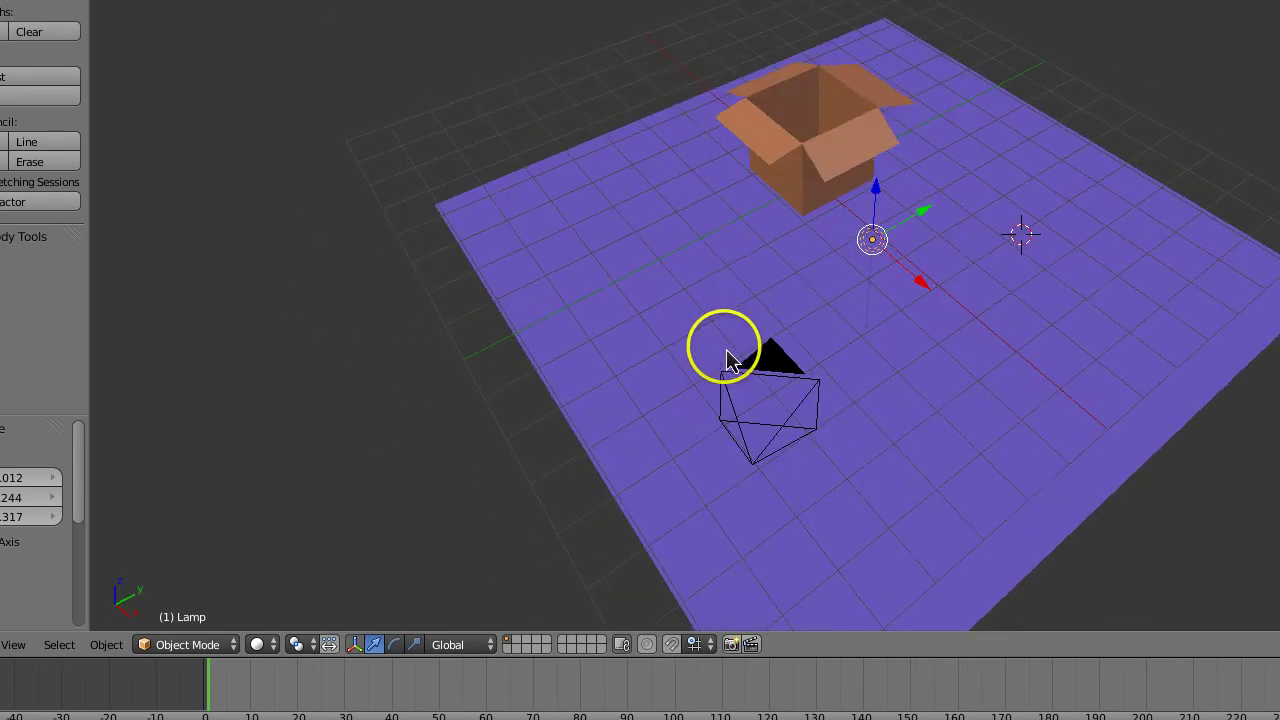